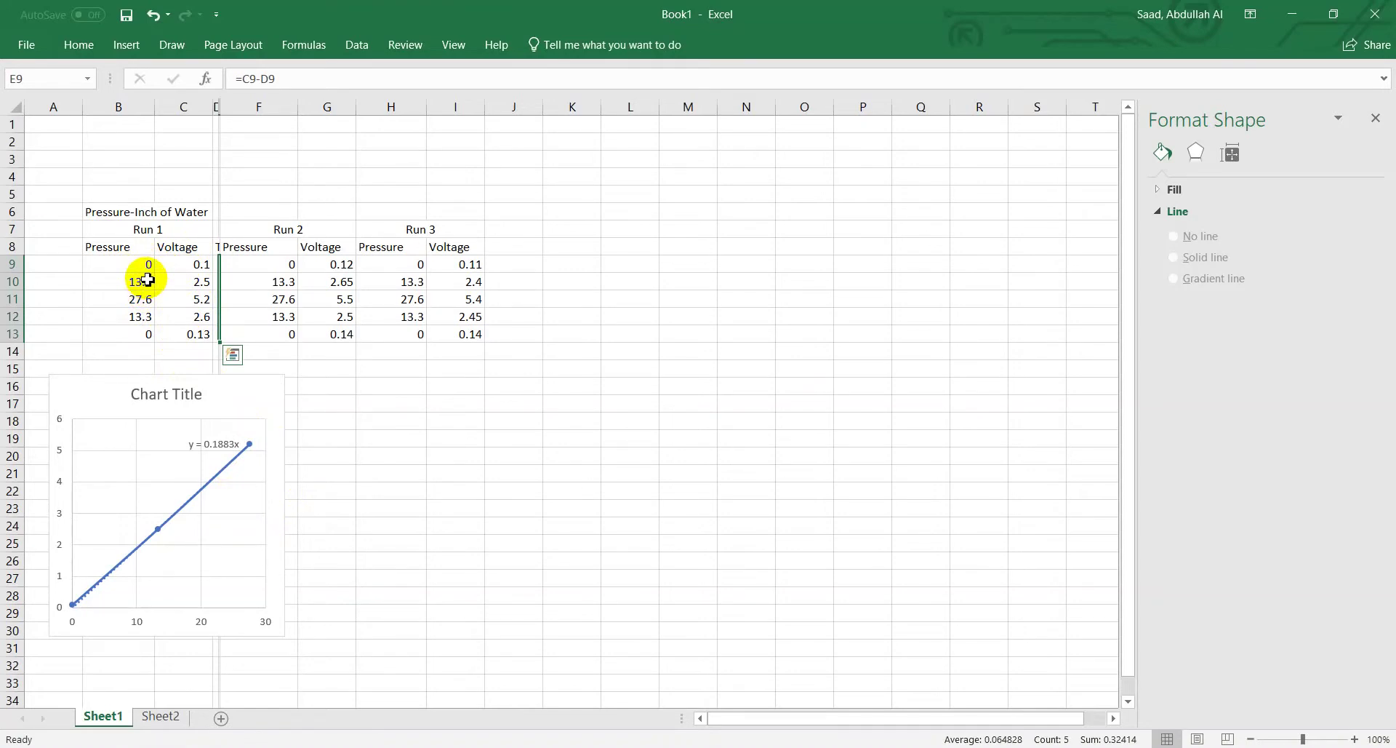
# - Widen columns D and E to show their values, and shift the Run 1 chart slightly left
pyautogui.click(219, 111)
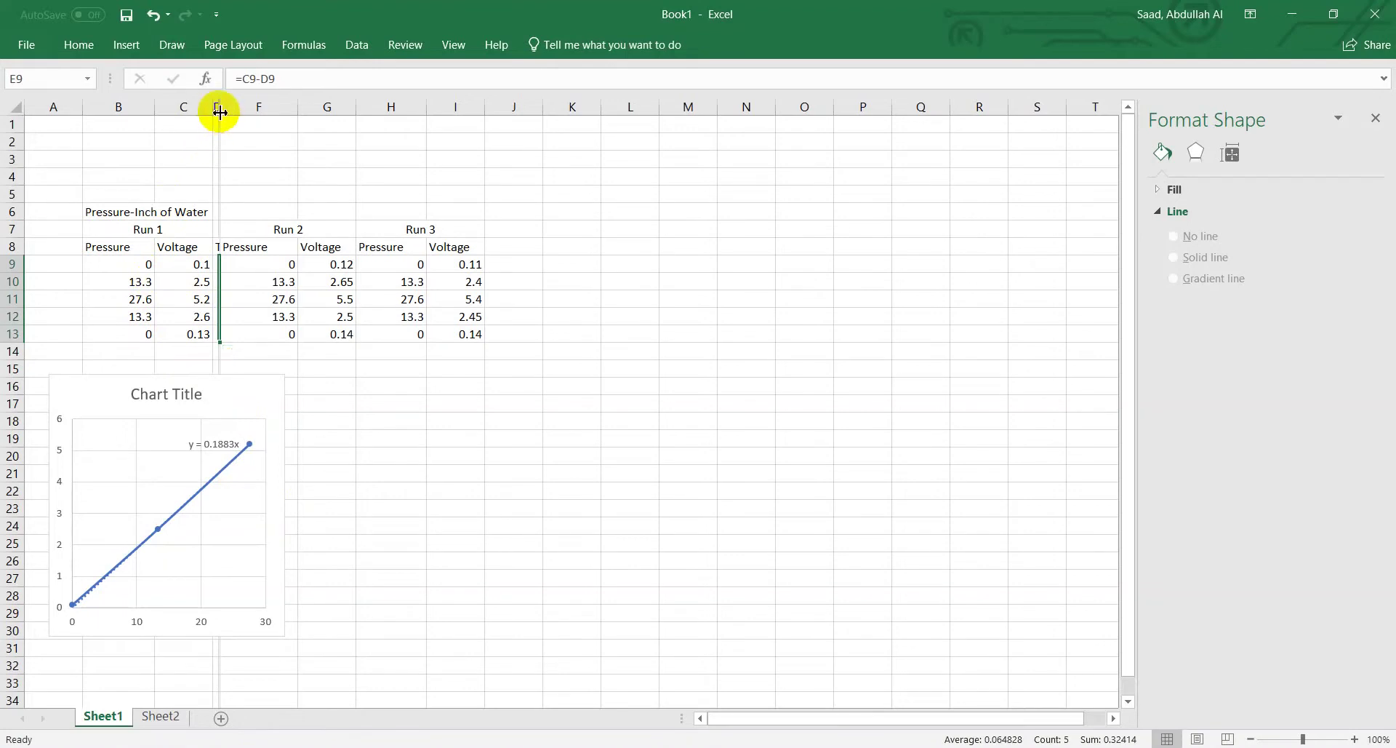
pyautogui.moveTo(220, 108); pyautogui.dragTo(299, 104)
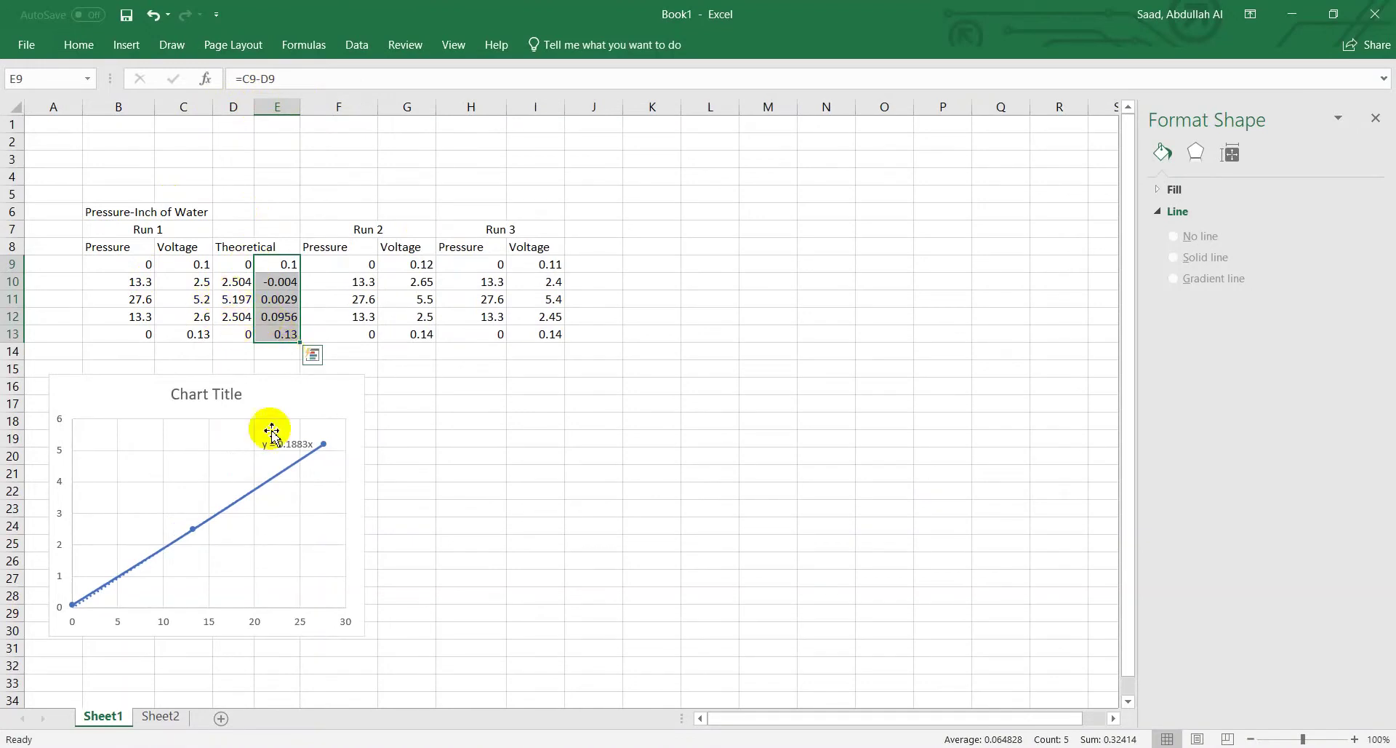
pyautogui.moveTo(339, 397); pyautogui.dragTo(313, 396)
pyautogui.click(413, 388)
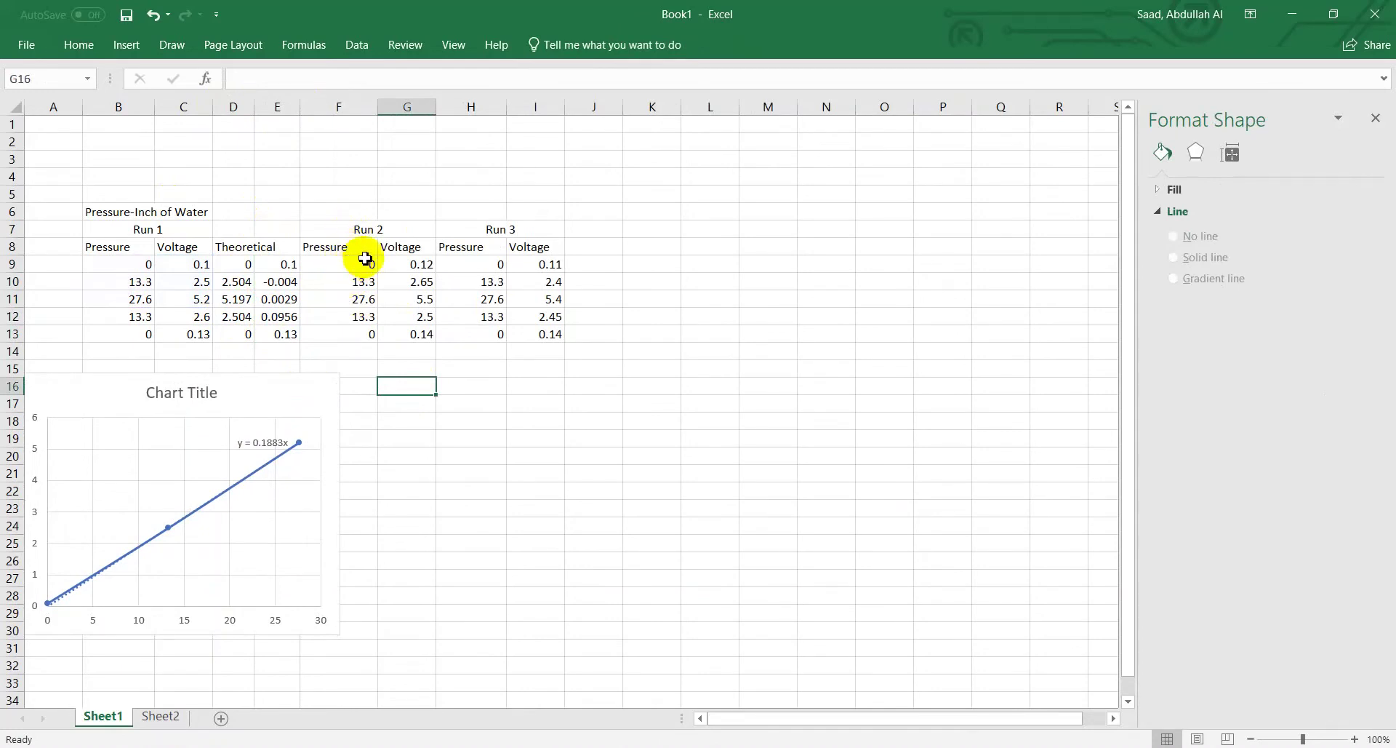
pyautogui.click(458, 106)
pyautogui.rightClick(458, 106)
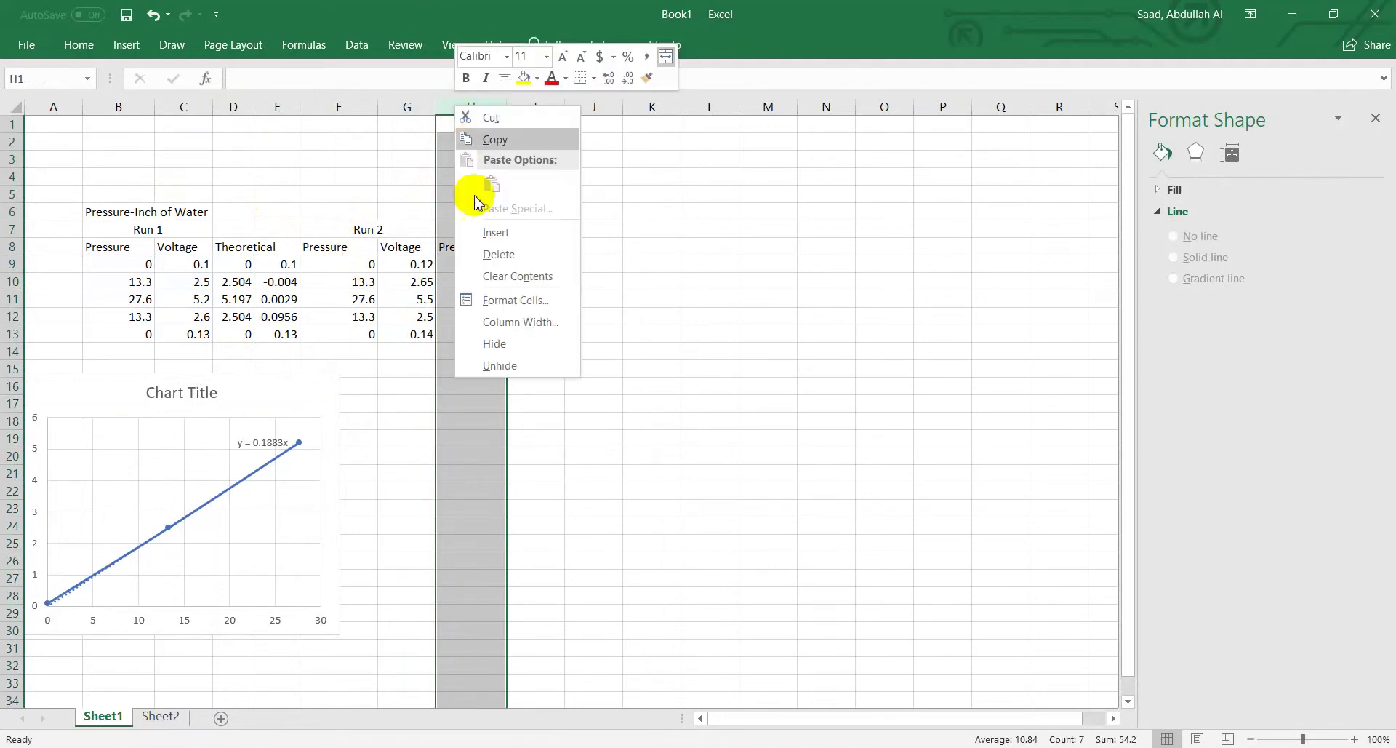
pyautogui.write('Run 3 Pressure\tVoltage 0\t0.11 13.3\t2.4 27.6\t5.4 13.3\t2.45 0\t0.14')
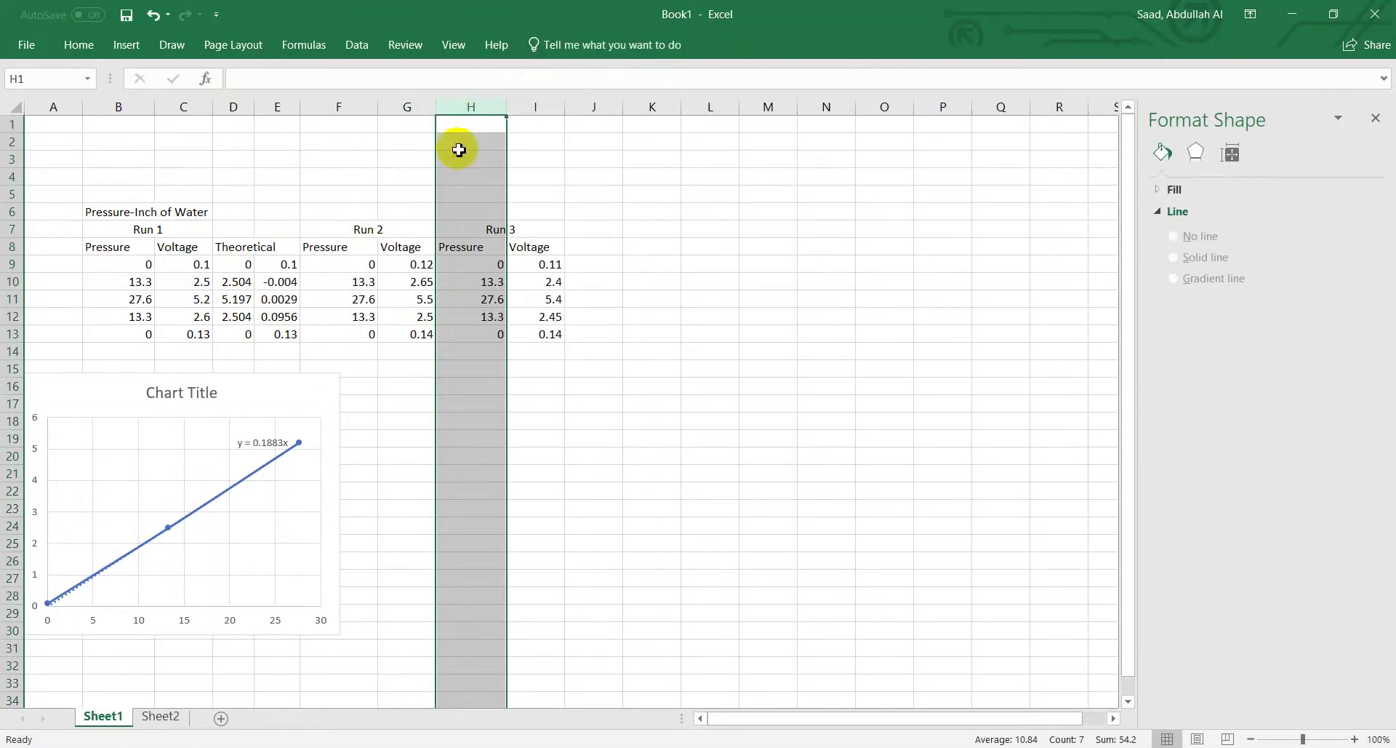
pyautogui.click(447, 142)
pyautogui.click(449, 110)
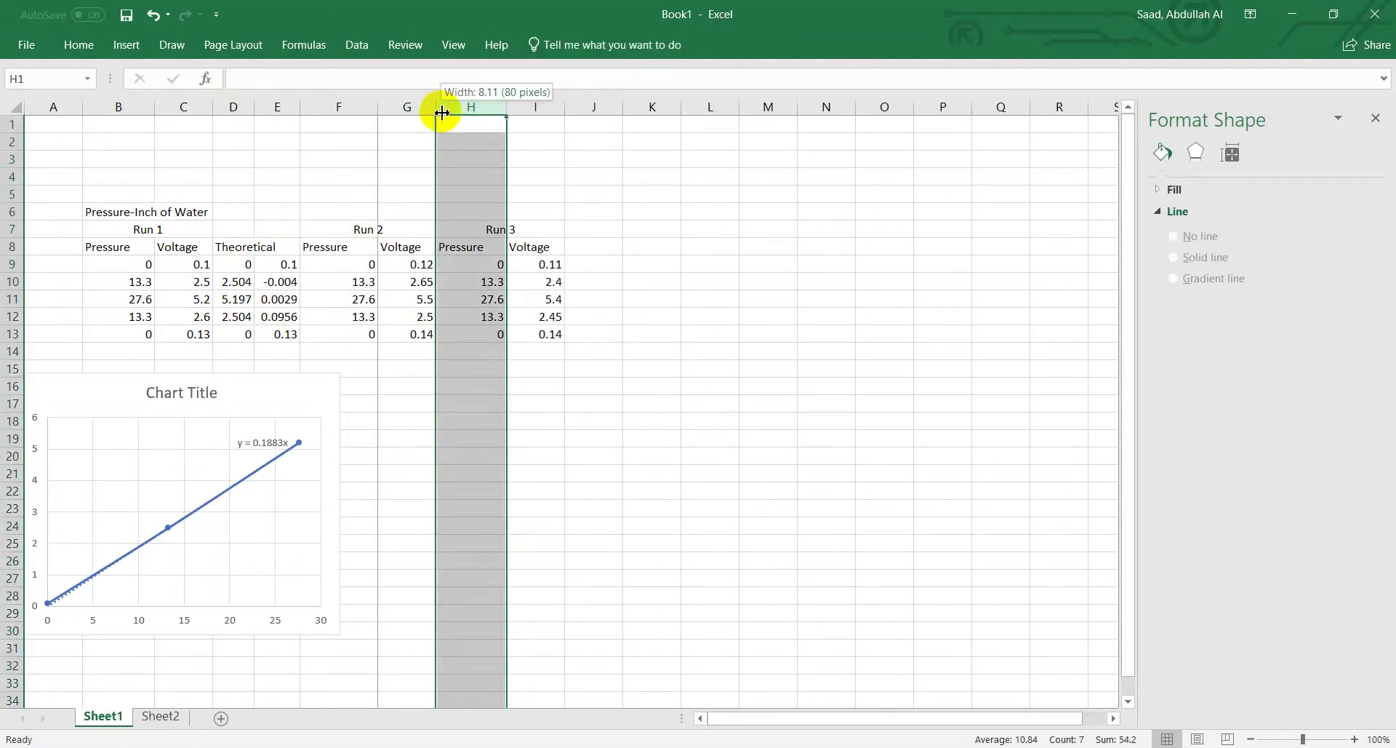
pyautogui.click(428, 109)
pyautogui.click(447, 228)
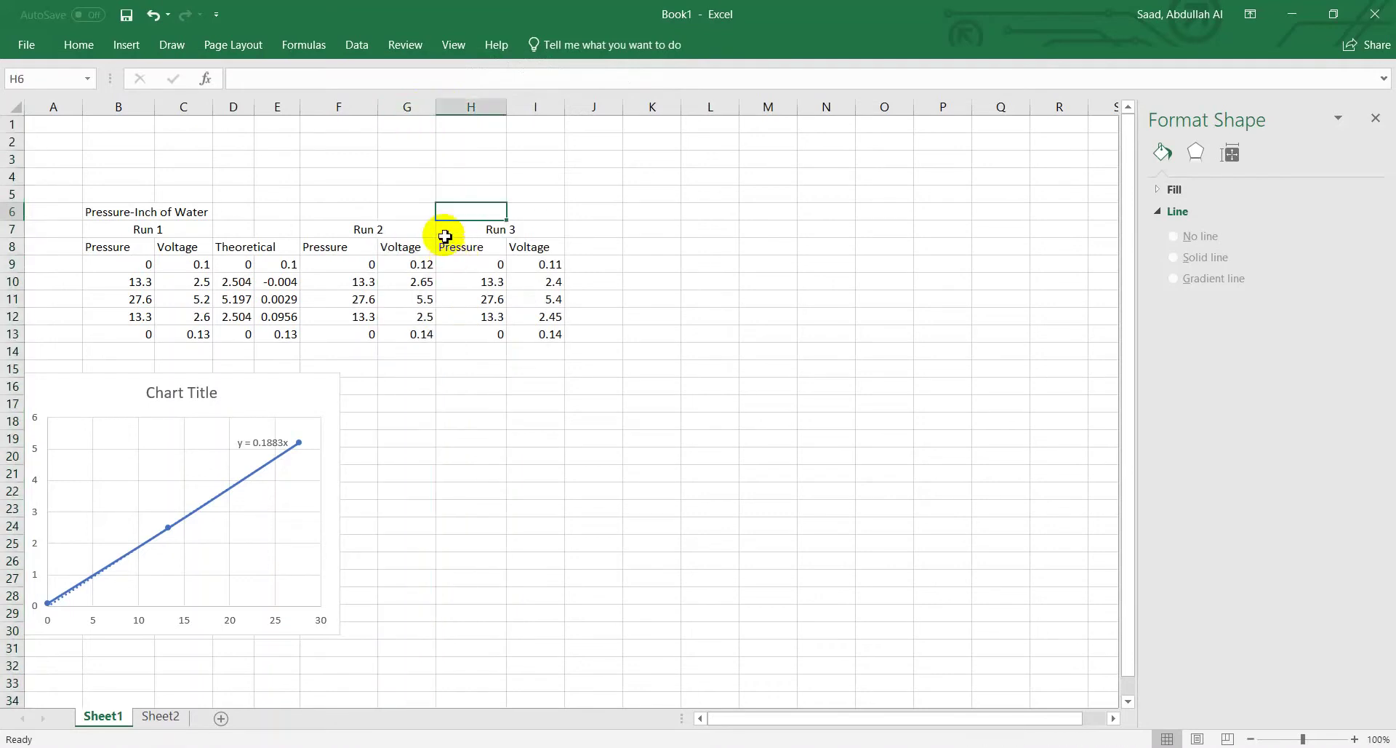
# - Insert an entire column before the Run 3 Pressure column
pyautogui.click(446, 241)
pyautogui.rightClick(448, 245)
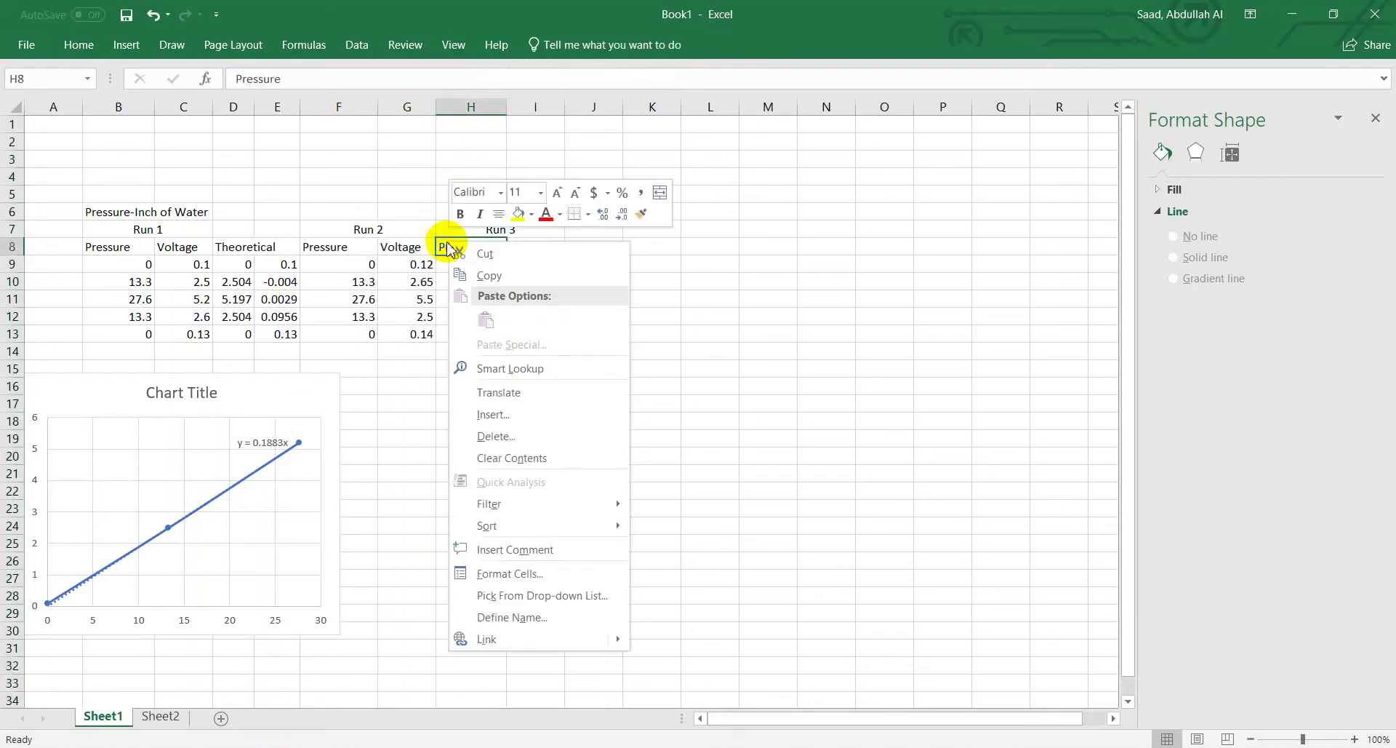
pyautogui.click(501, 421)
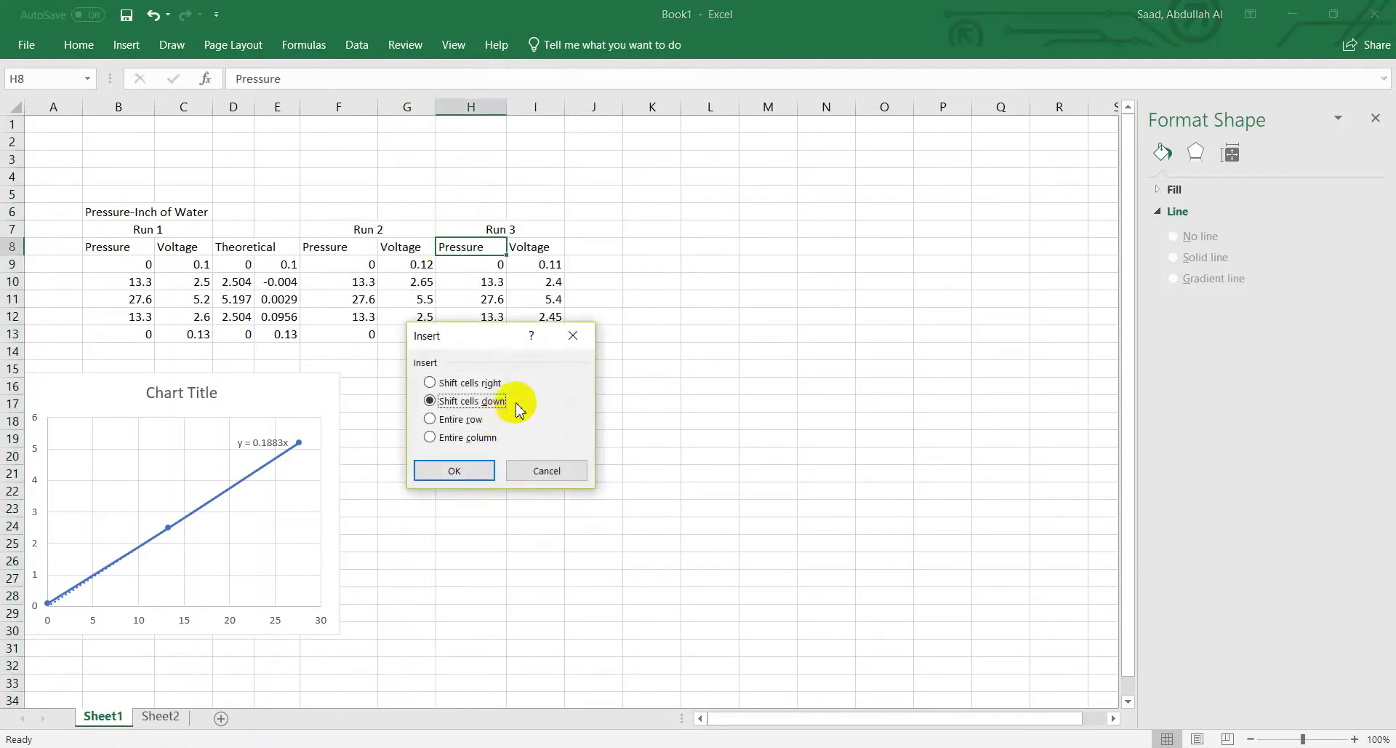
pyautogui.click(460, 439)
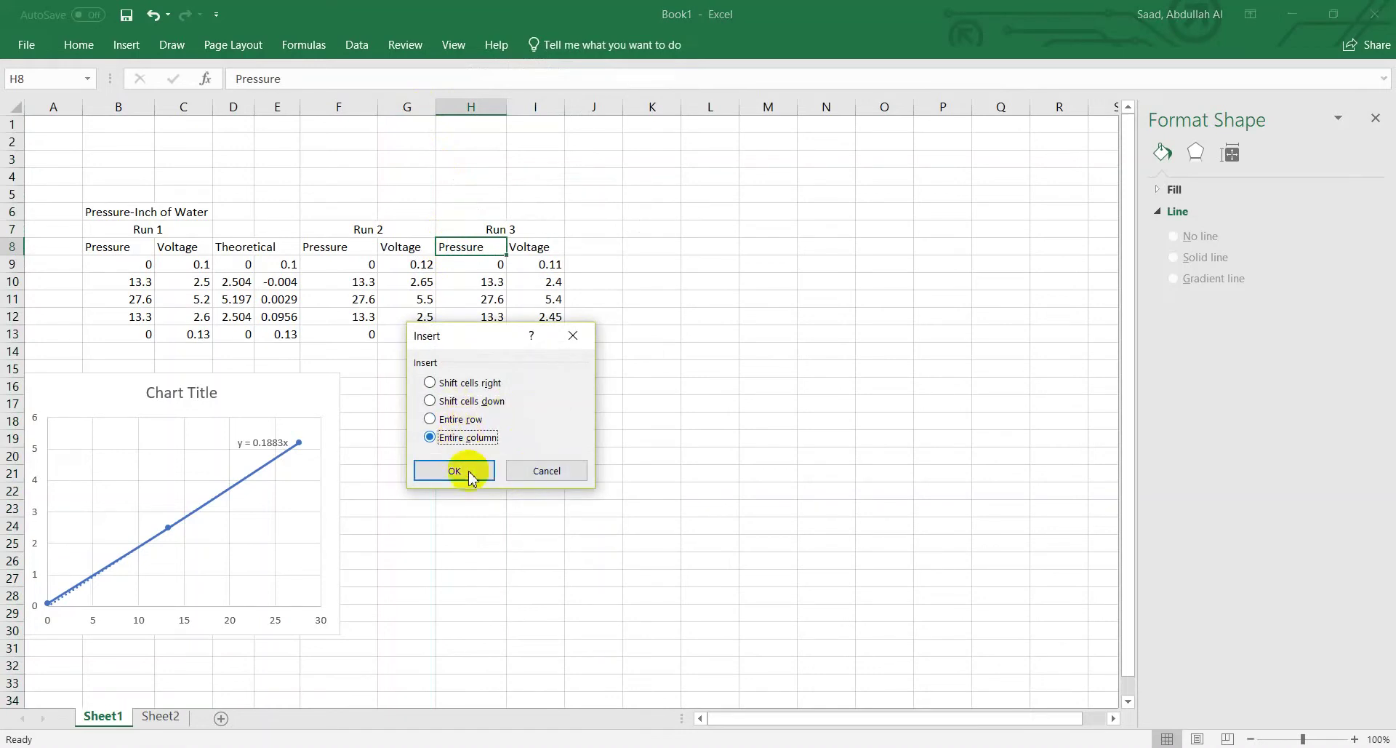
pyautogui.click(458, 470)
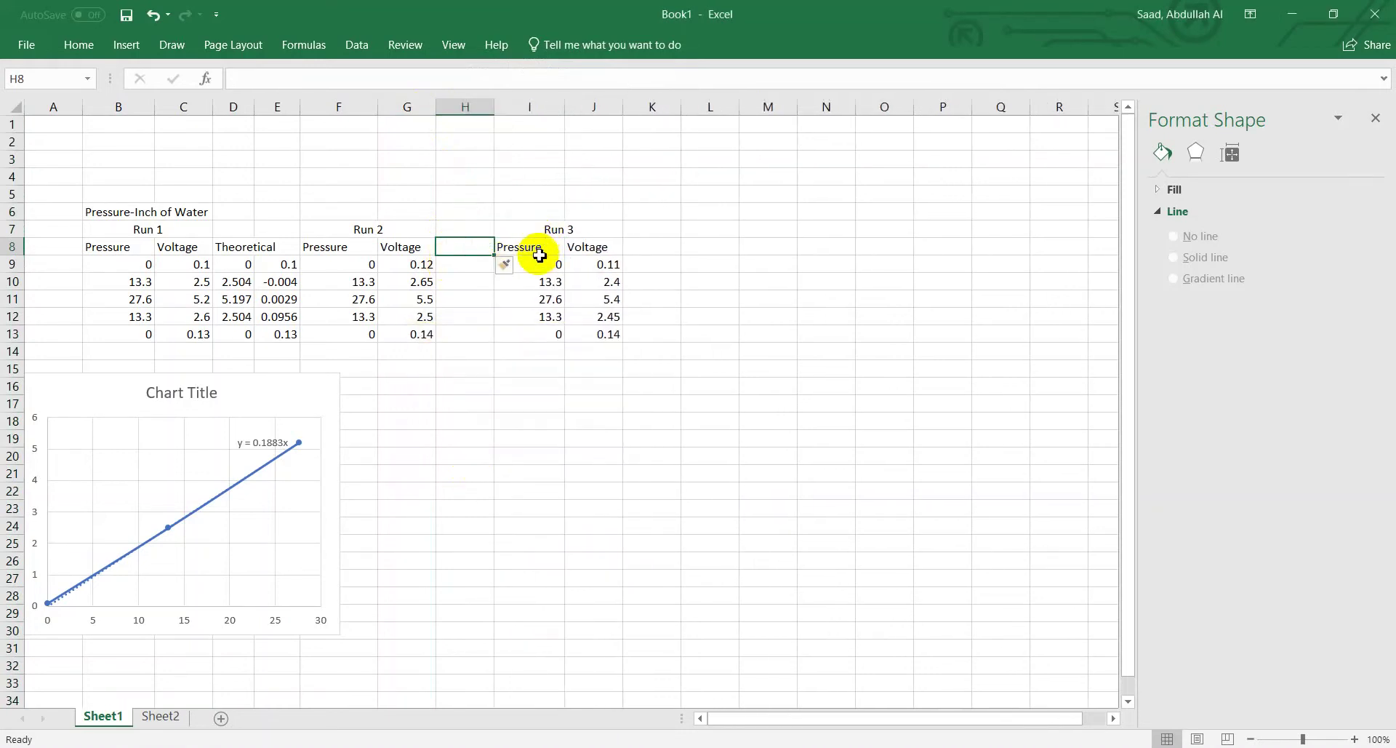
# - Insert a second entire column before the Run 3 Pressure column and select cell H8
pyautogui.click(542, 250)
pyautogui.rightClick(536, 249)
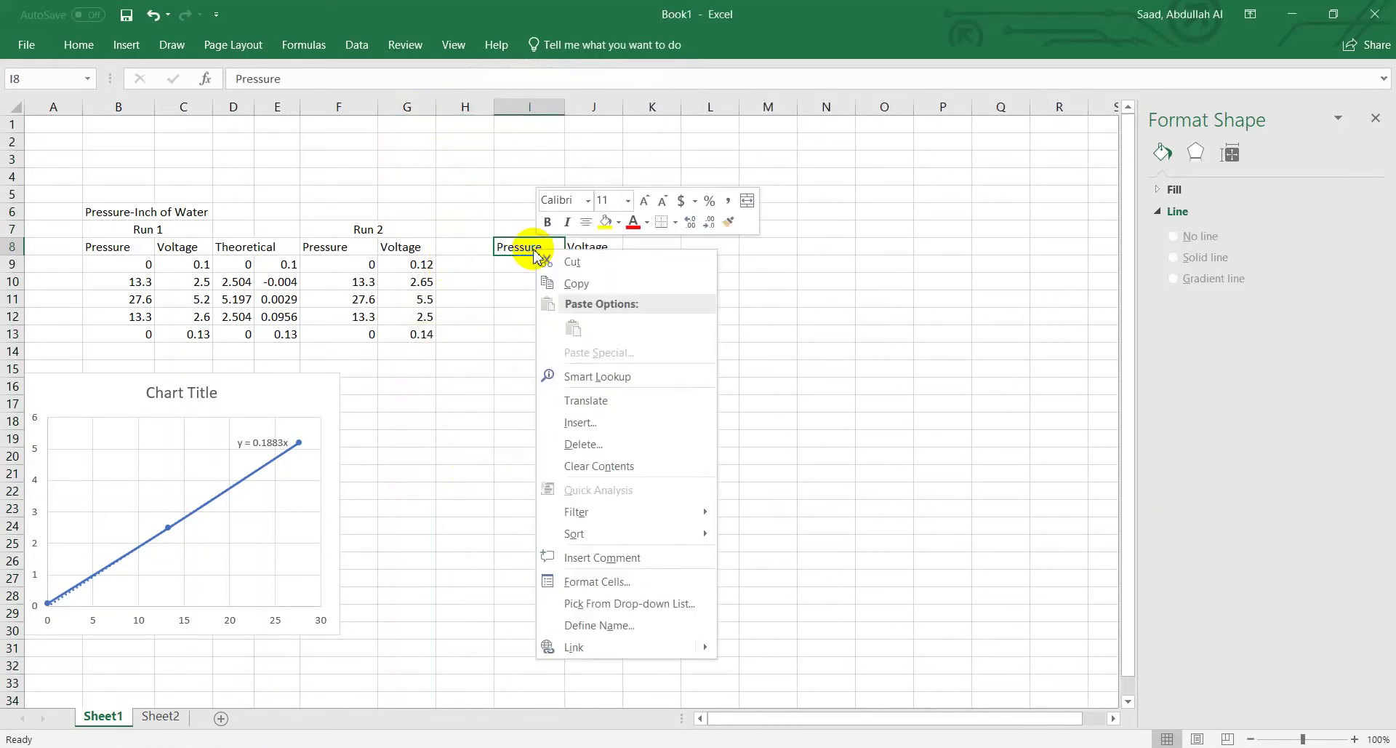
pyautogui.click(580, 422)
pyautogui.click(536, 439)
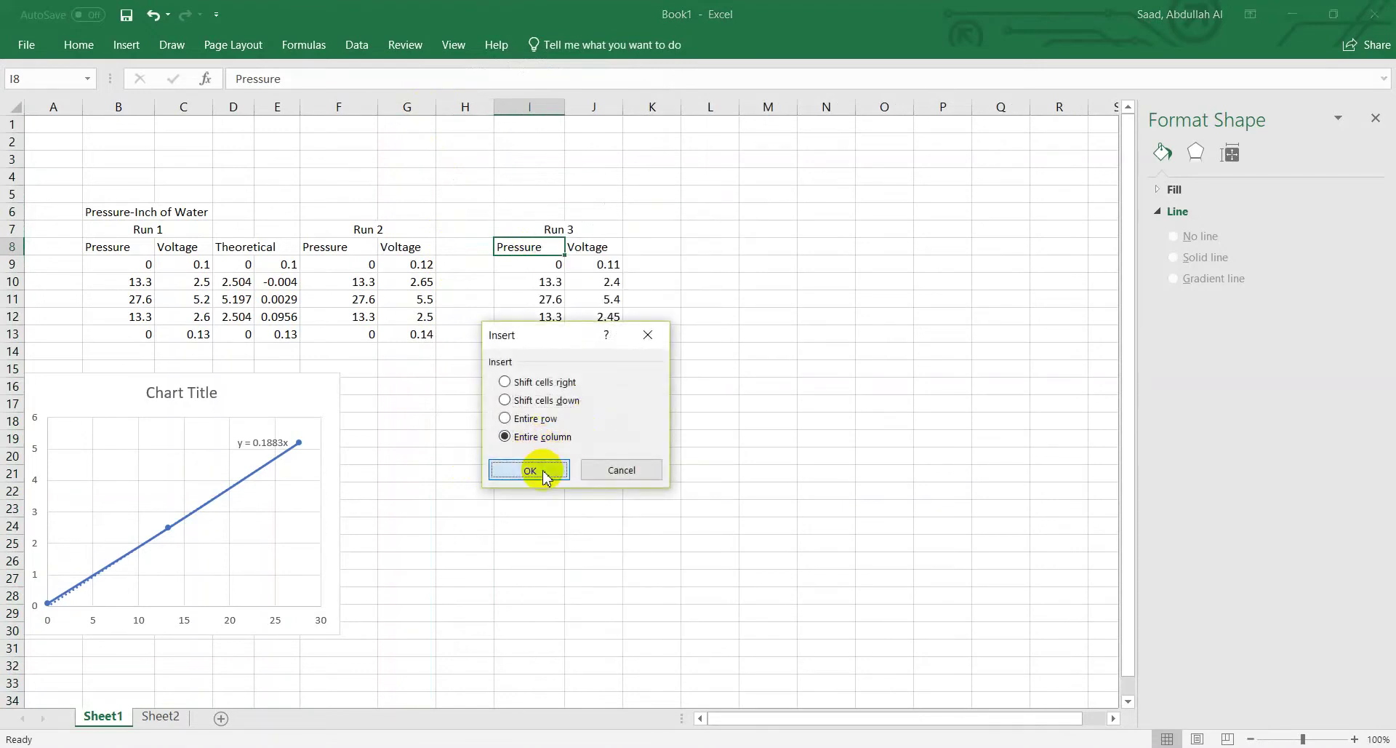
pyautogui.click(543, 469)
pyautogui.click(455, 248)
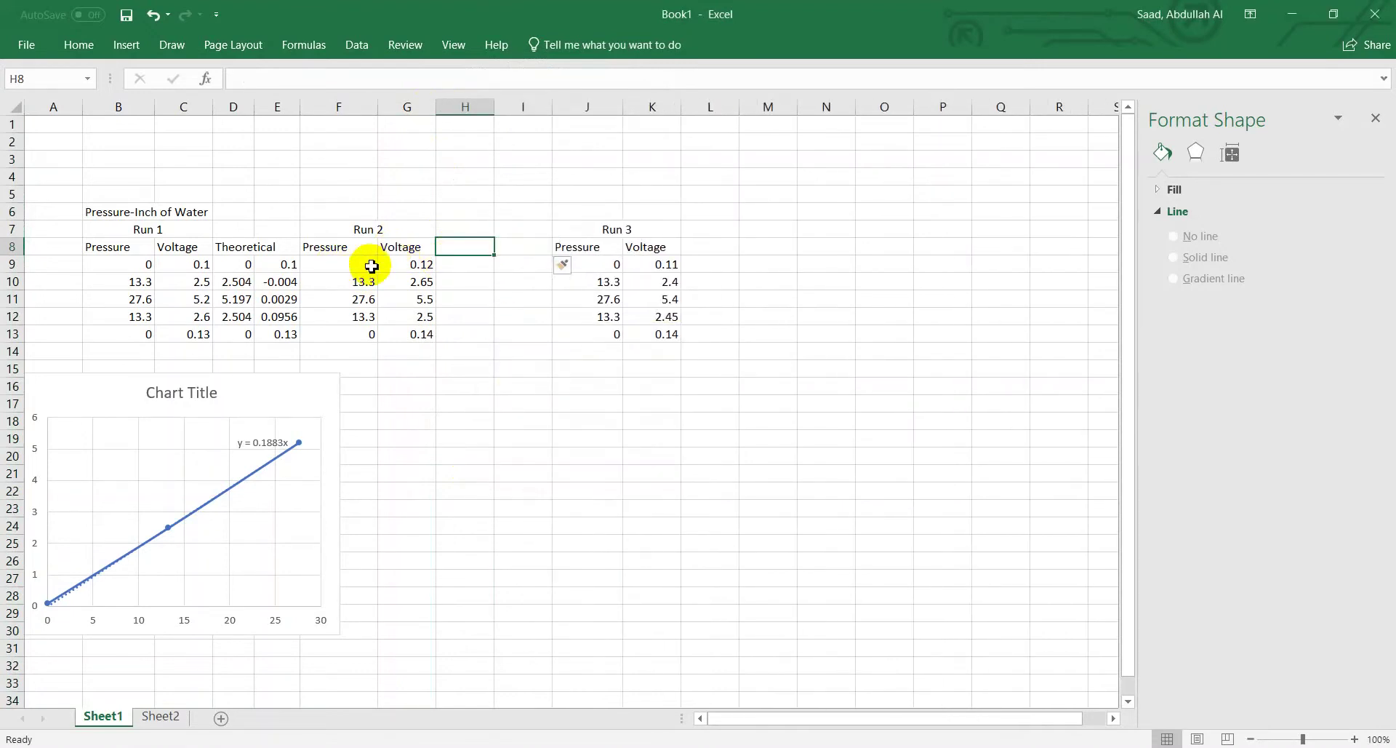
# - Insert a Scatter with Smooth Lines and Markers chart from the Run 2 data in F9:G11
pyautogui.moveTo(412, 266); pyautogui.dragTo(396, 293)
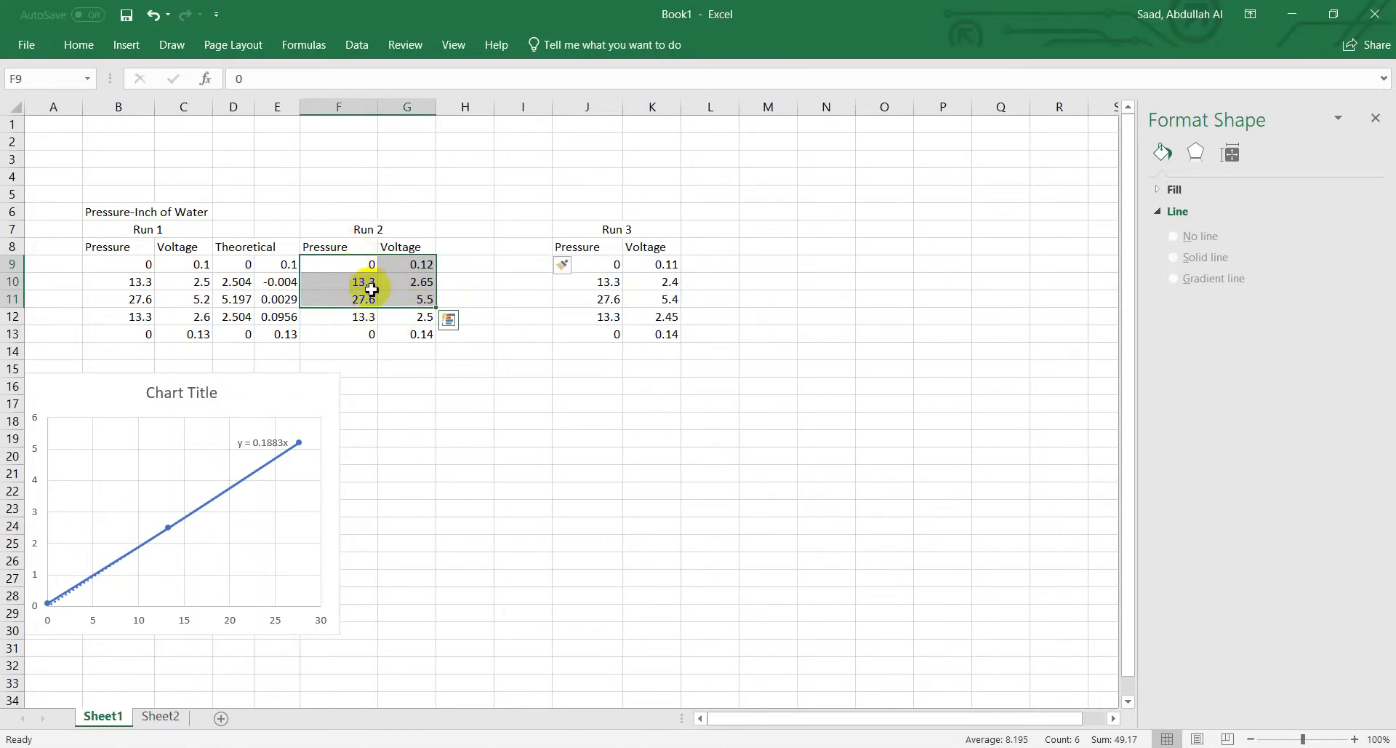
pyautogui.click(118, 51)
pyautogui.click(737, 111)
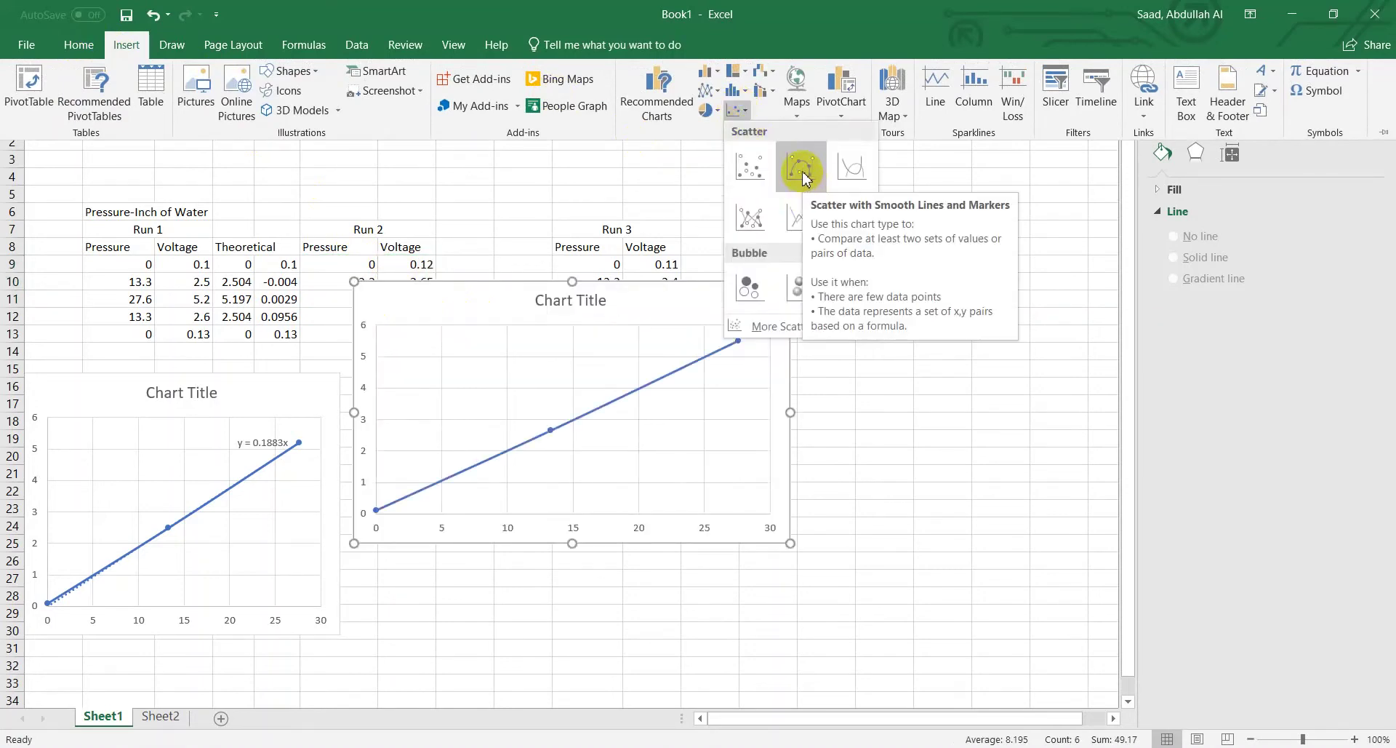
pyautogui.click(802, 170)
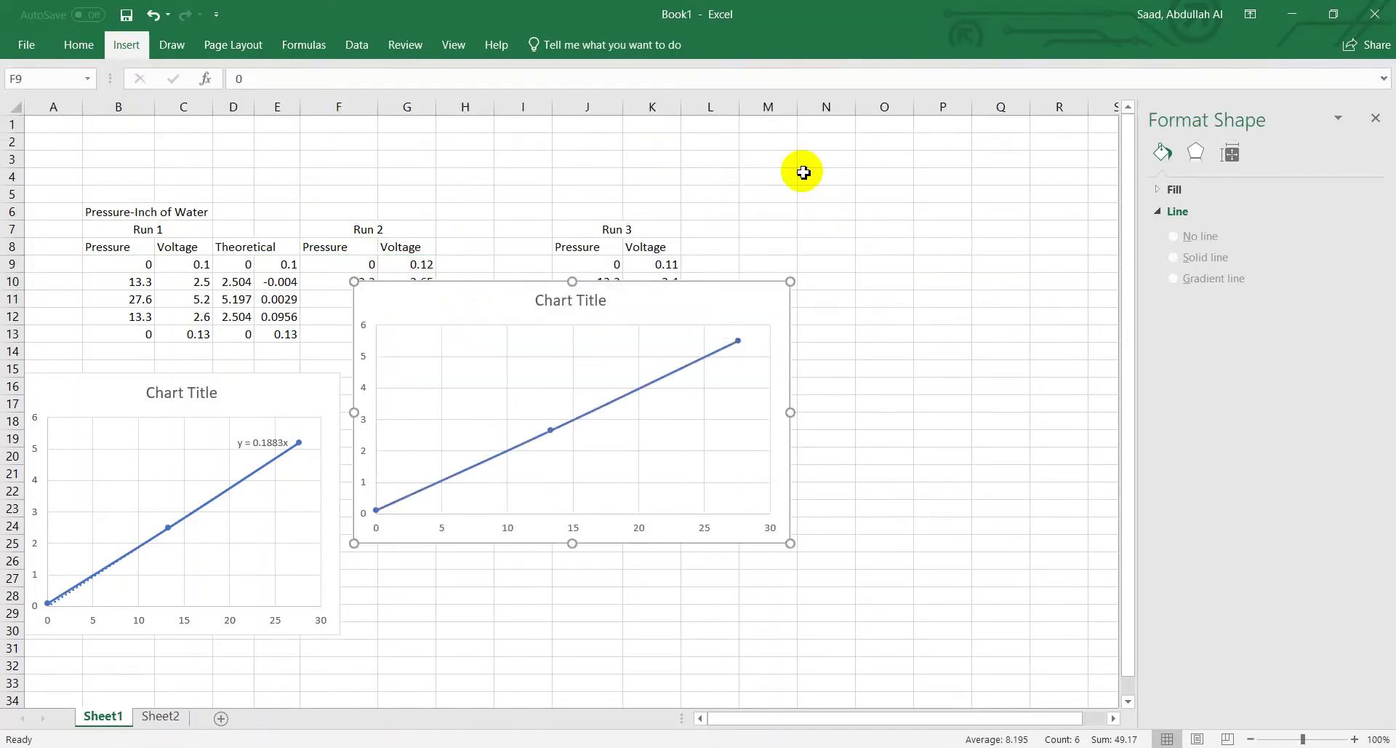
# - Add a linear trendline to the Run 2 chart with the intercept set to 0.0 and its equation displayed
pyautogui.click(623, 399)
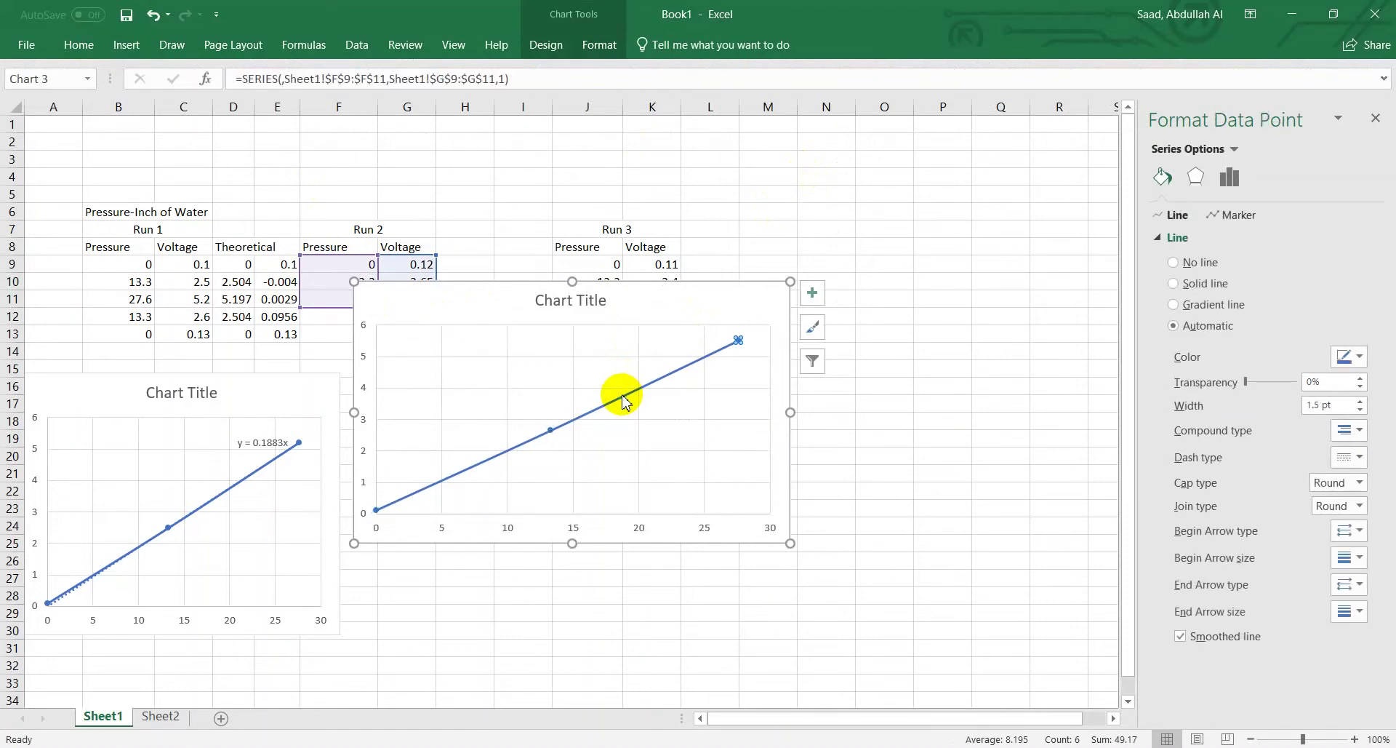
pyautogui.rightClick(623, 400)
pyautogui.click(663, 544)
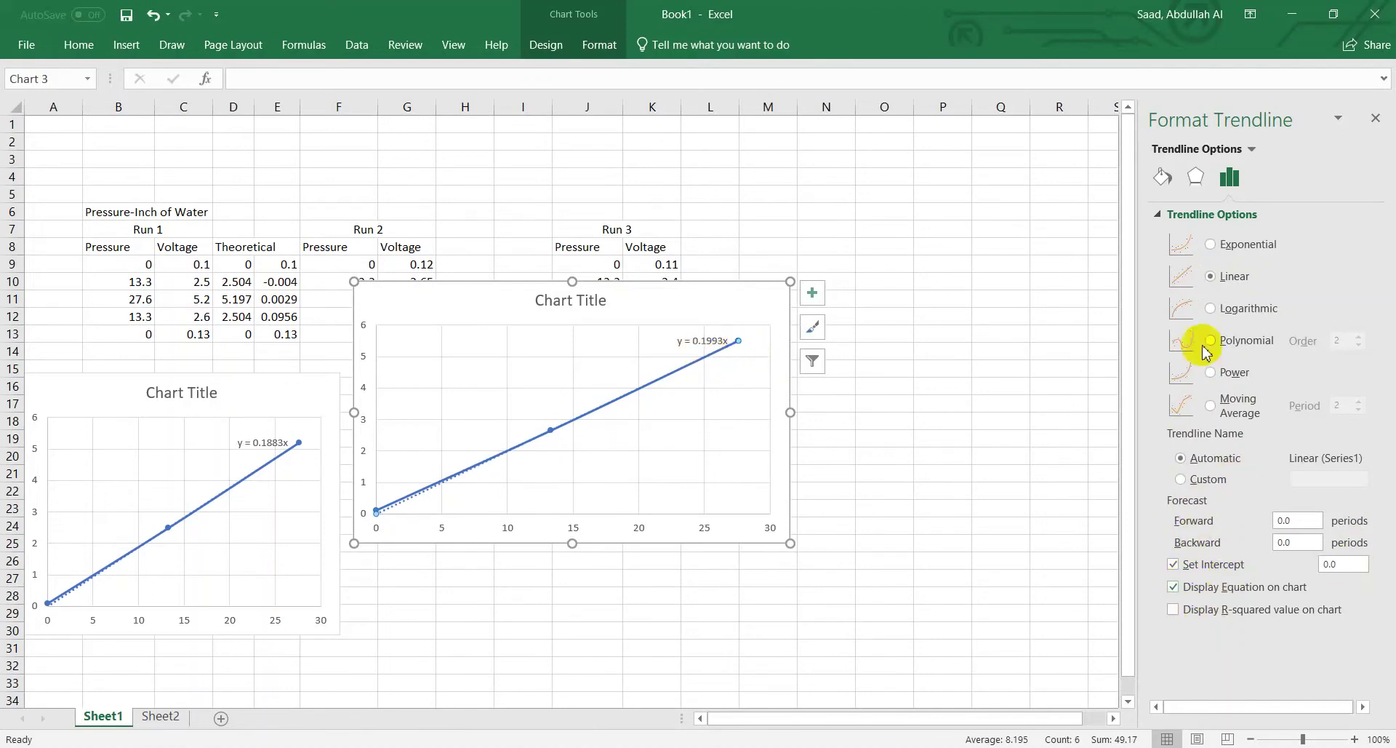
pyautogui.click(1376, 124)
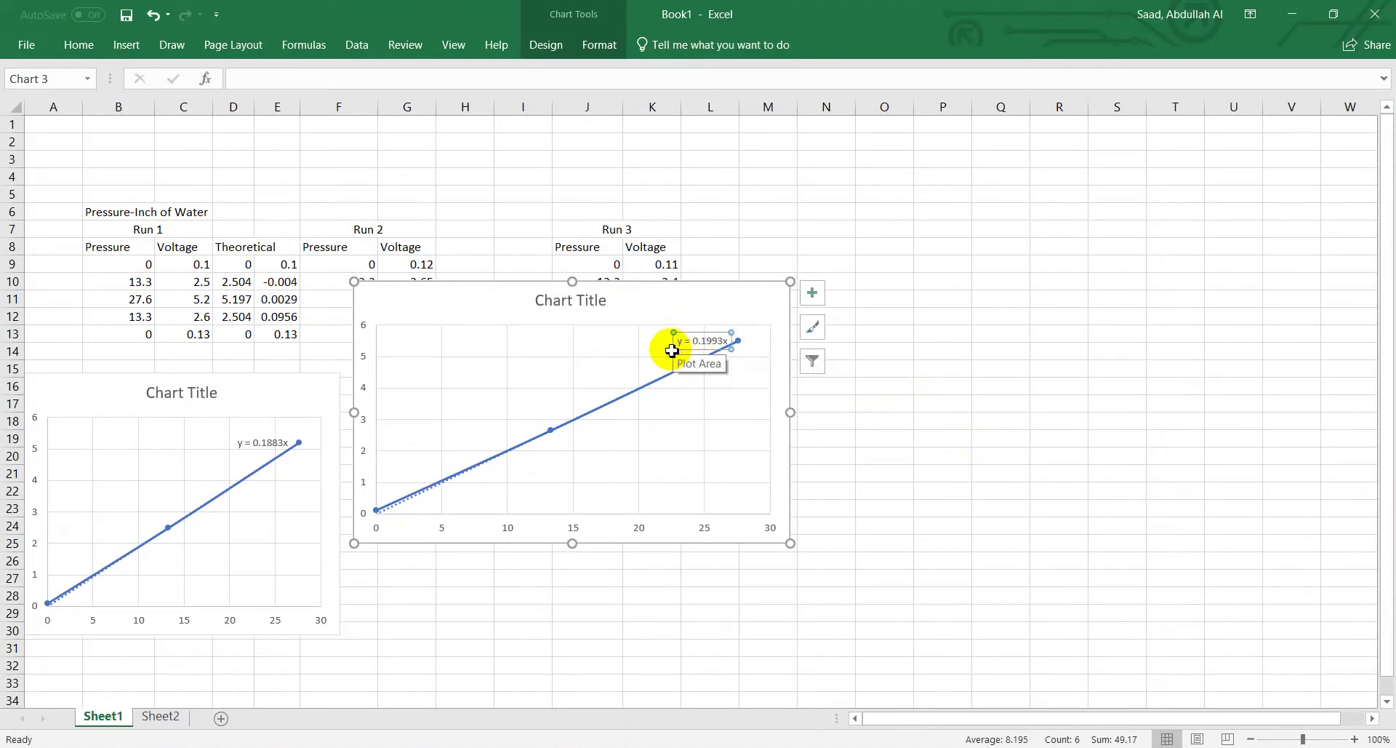
# - Move the Run 2 chart off the Run 2 data to the area below the Run 3 table
pyautogui.click(687, 406)
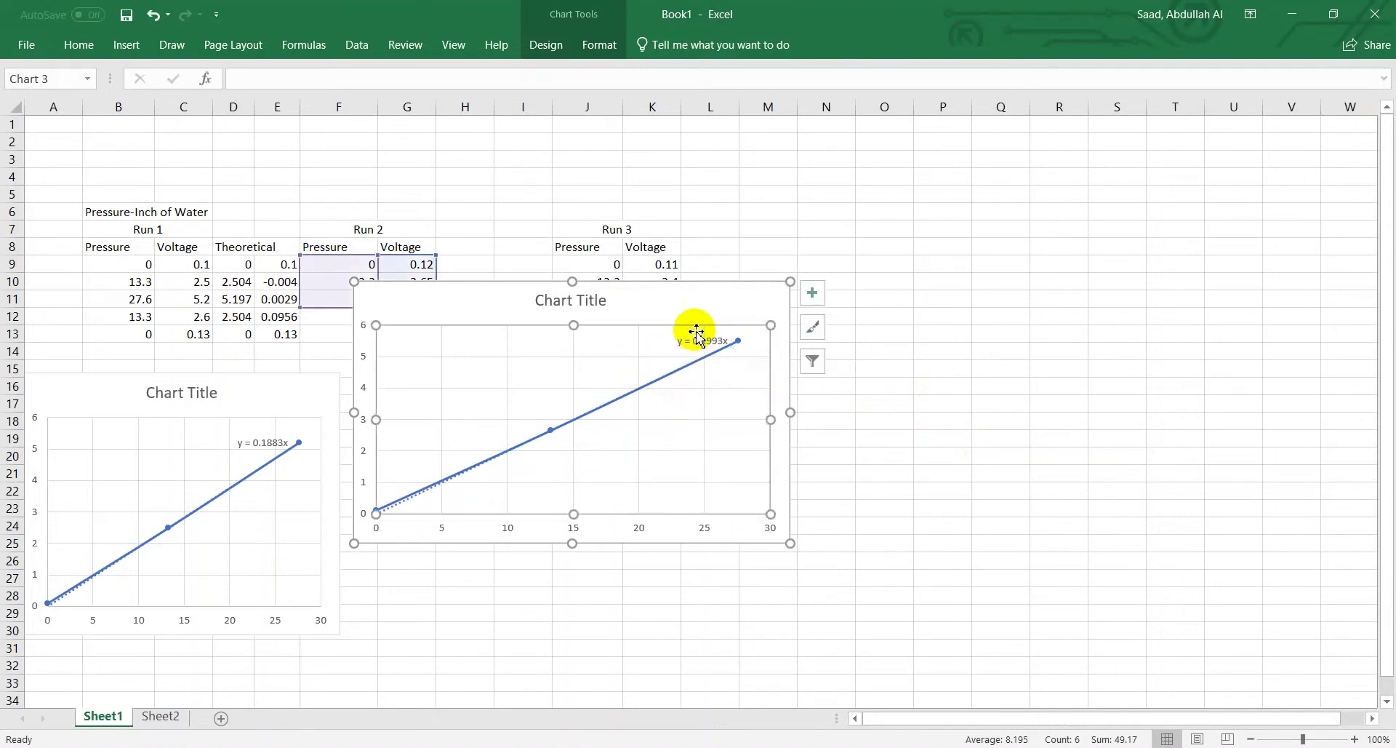
pyautogui.moveTo(697, 332); pyautogui.dragTo(895, 385)
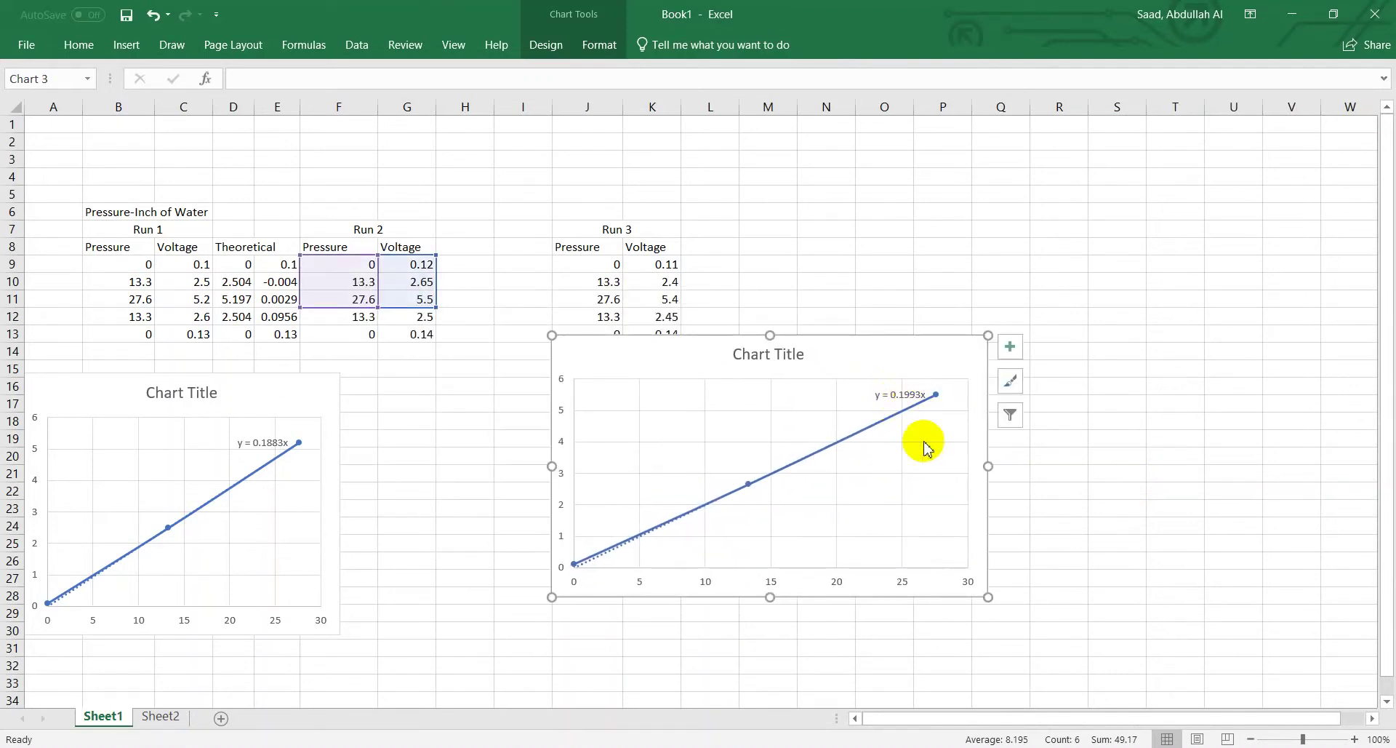
pyautogui.click(920, 435)
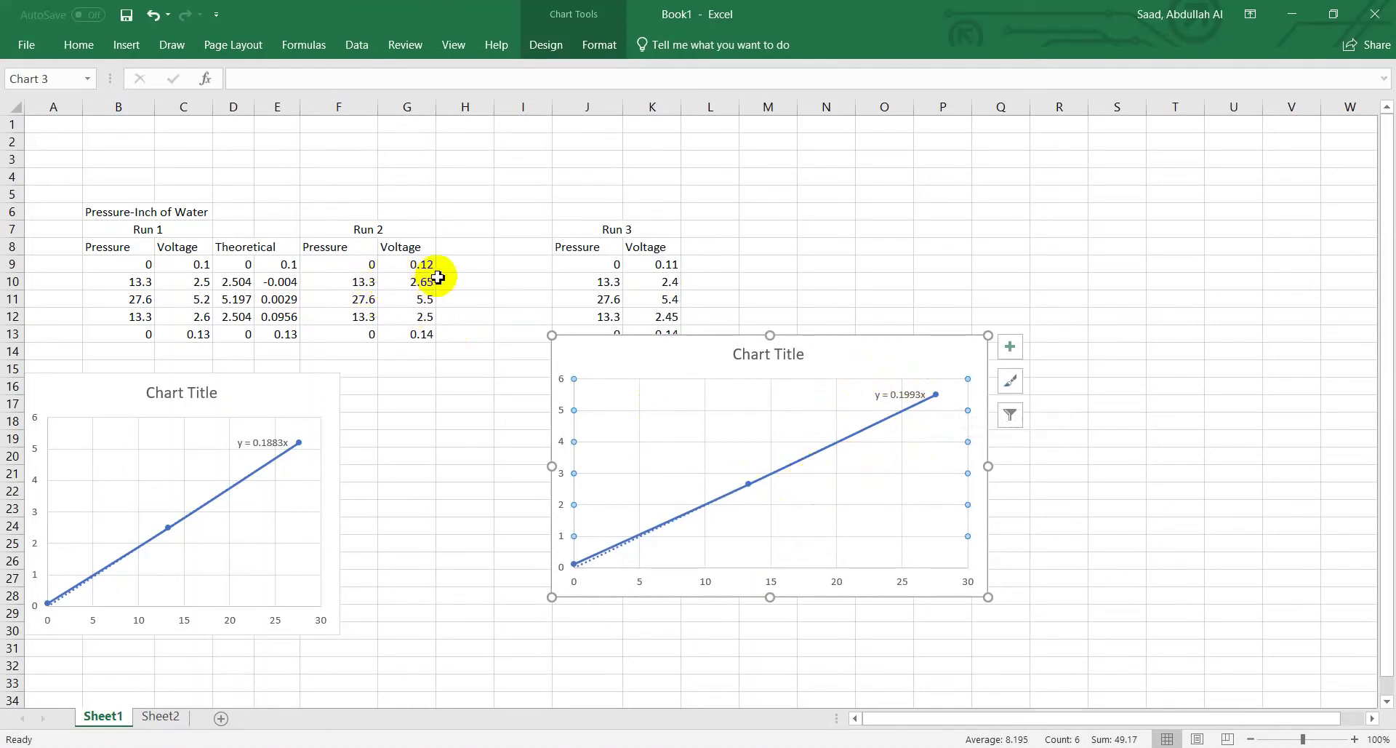
pyautogui.click(626, 451)
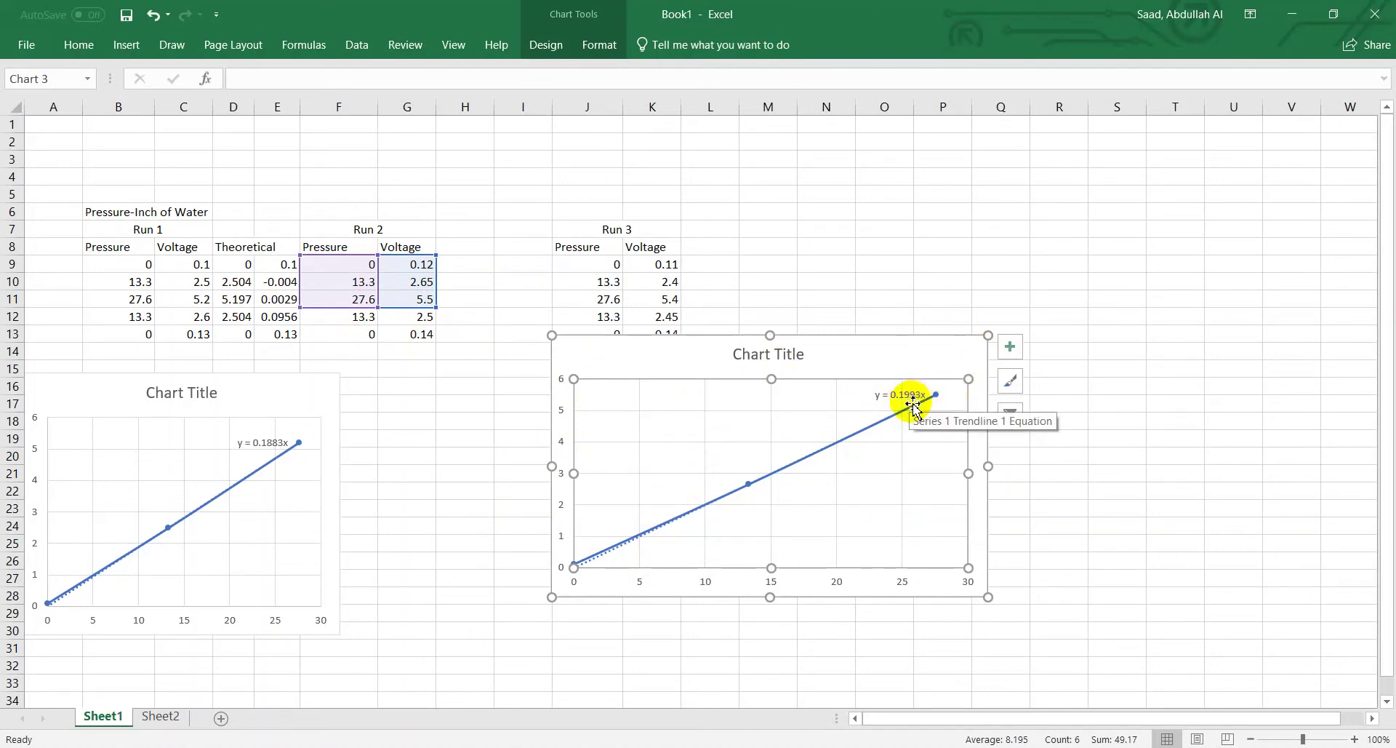
# - Calculate Run 2's theoretical voltages with =F9*.1993 in H9 and fill the formula down to H13
pyautogui.click(463, 265)
pyautogui.write('=')
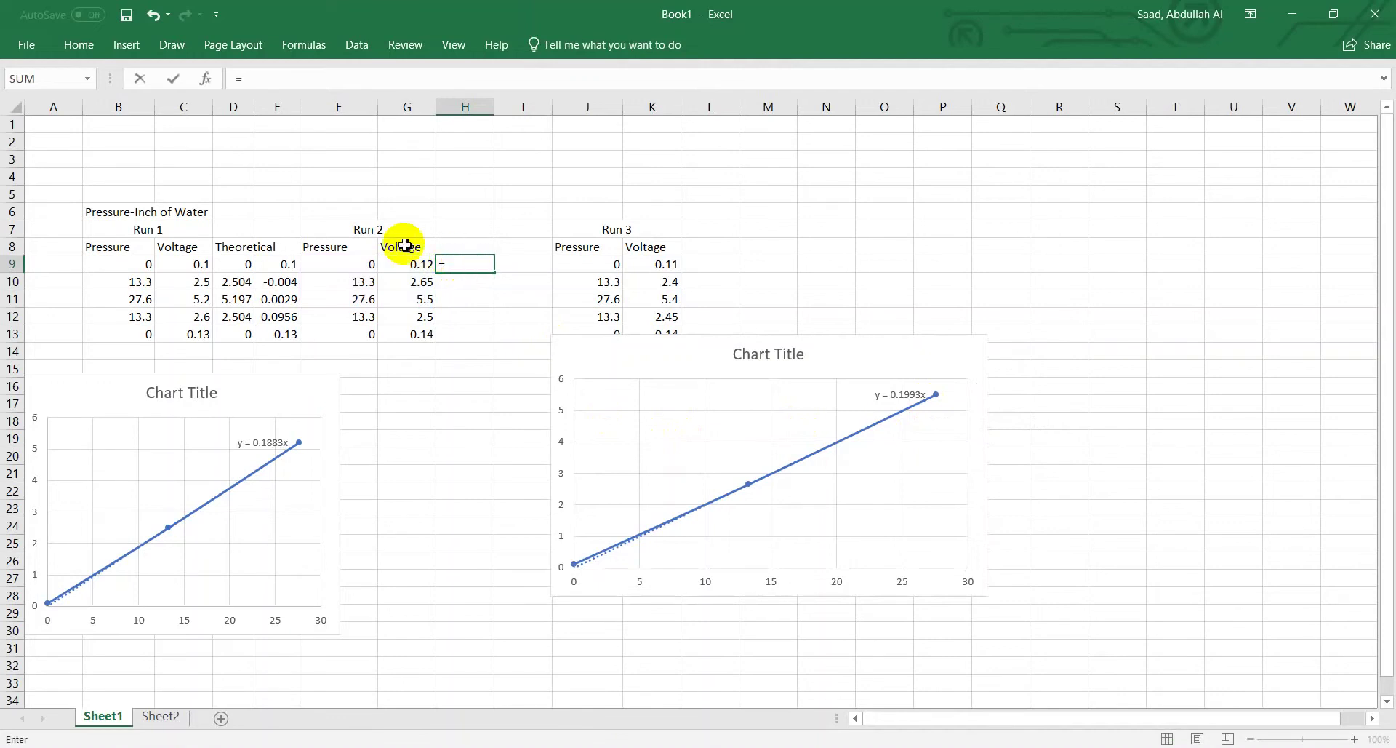
pyautogui.click(343, 267)
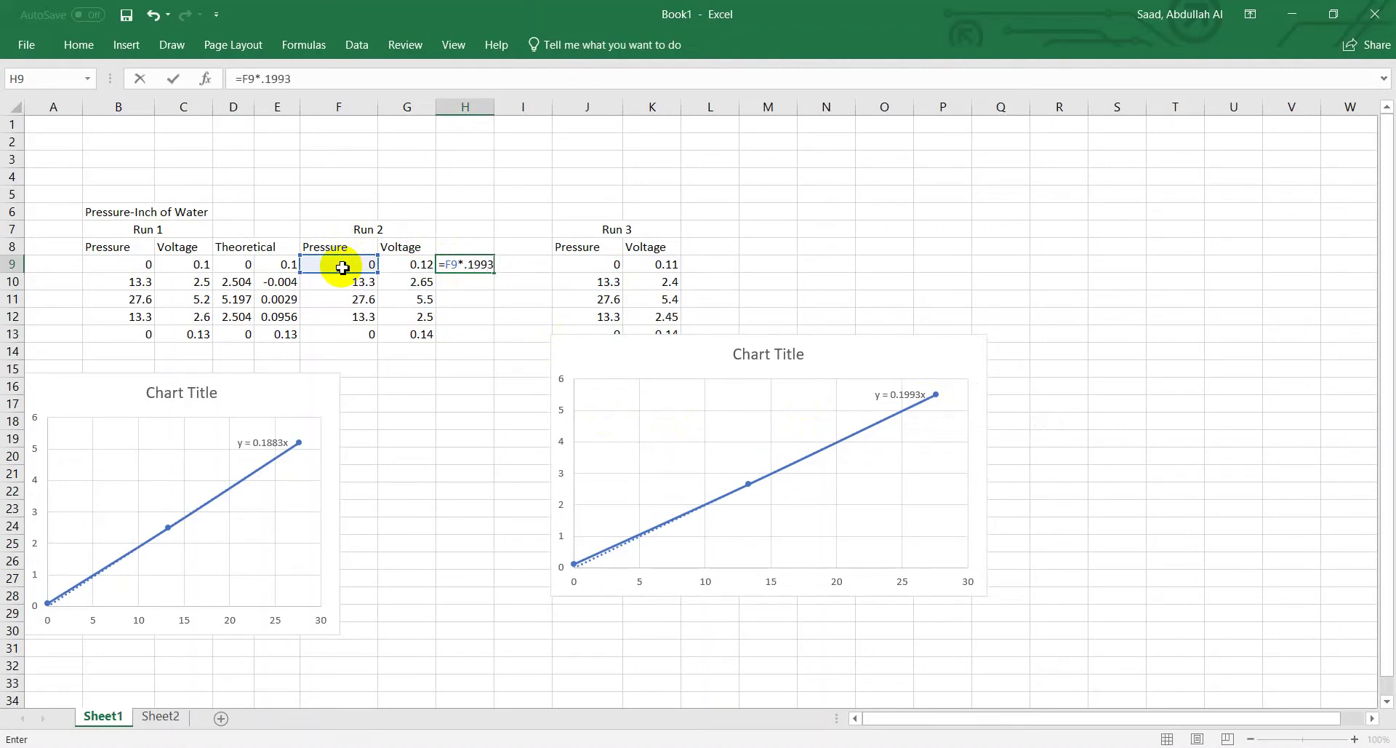
pyautogui.press('Return')
pyautogui.click(461, 264)
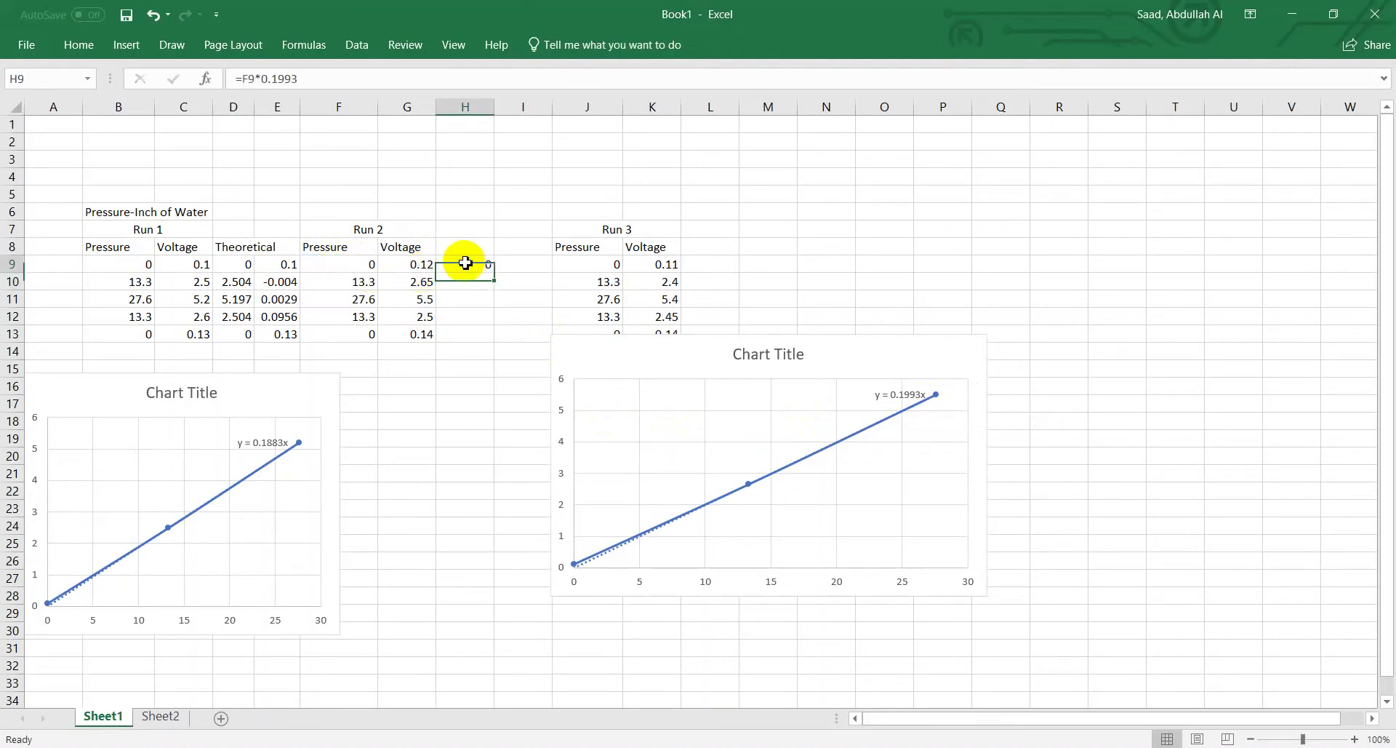
pyautogui.moveTo(495, 276); pyautogui.dragTo(491, 339)
# - Calculate Run 2's voltage differences with =G9-H9 in I9 and fill the formula down to I13
pyautogui.click(511, 266)
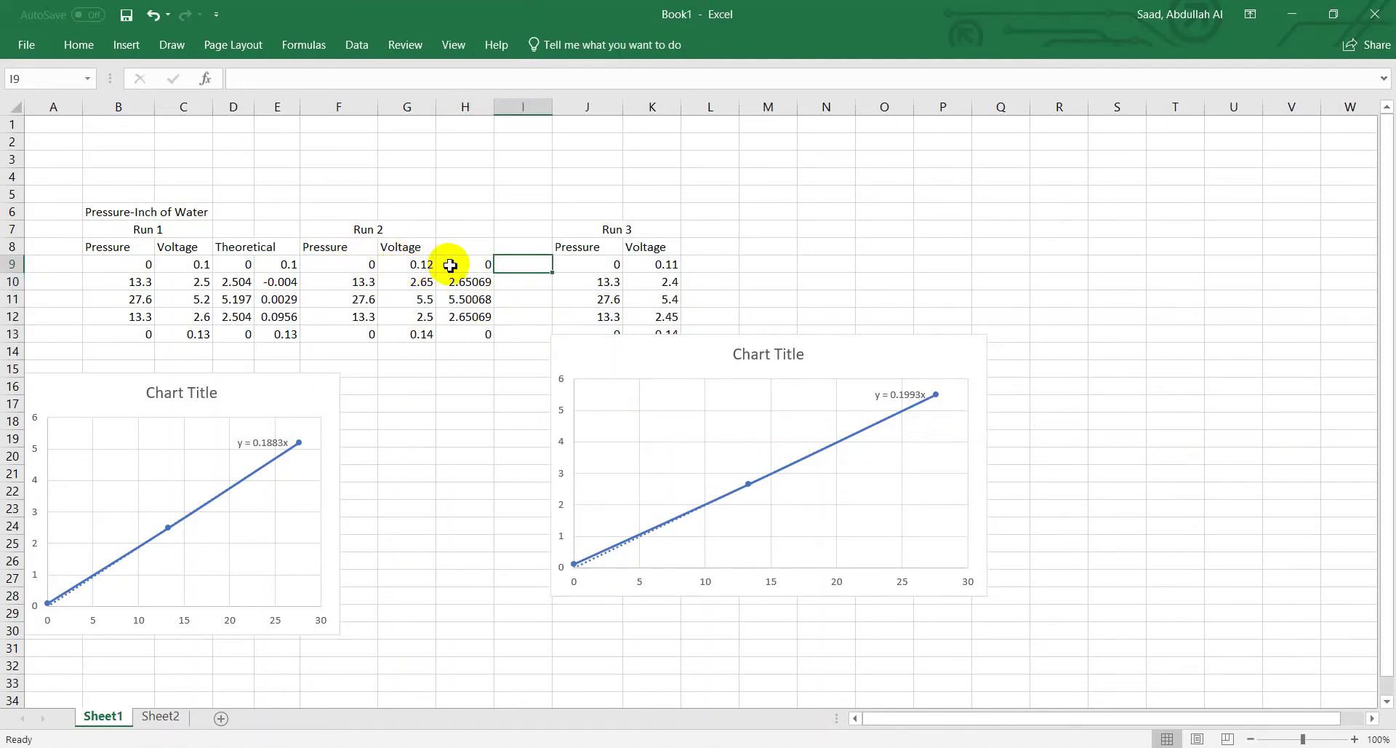
pyautogui.write('=')
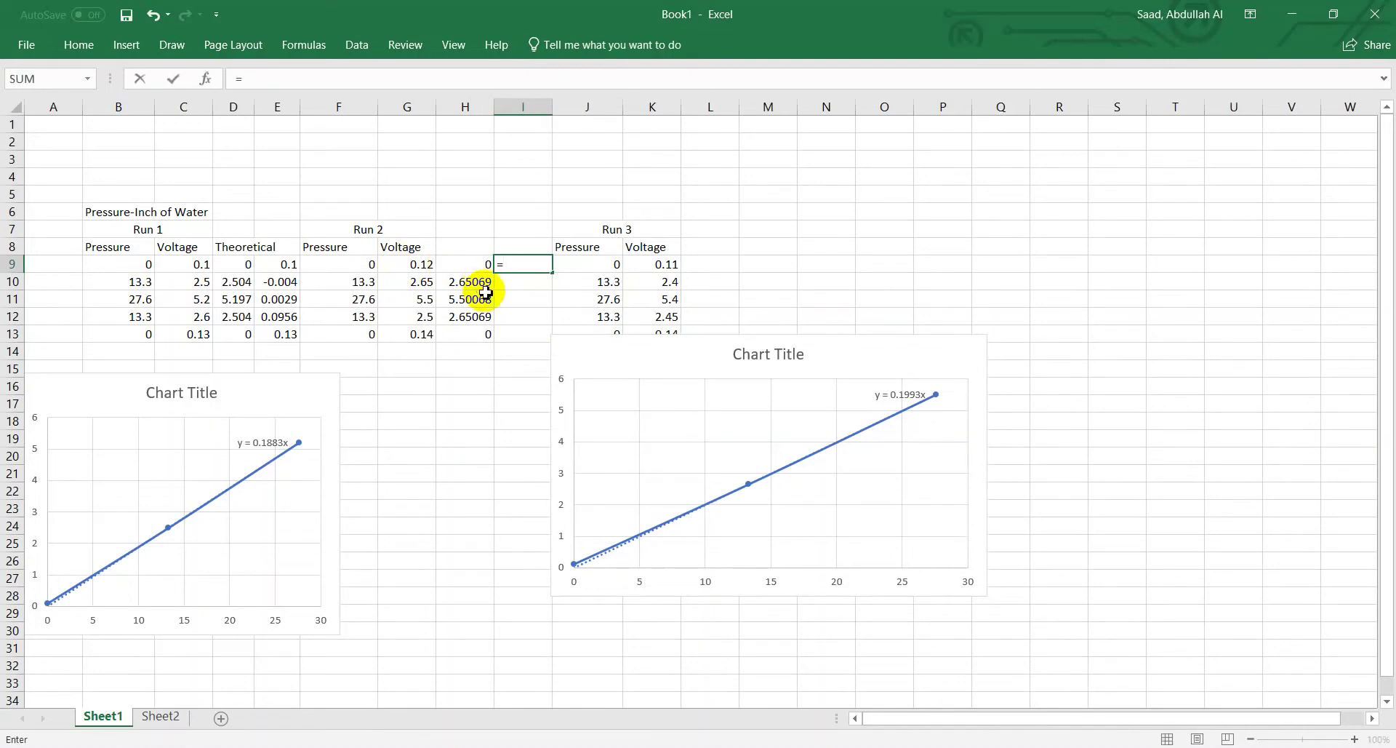
pyautogui.click(420, 266)
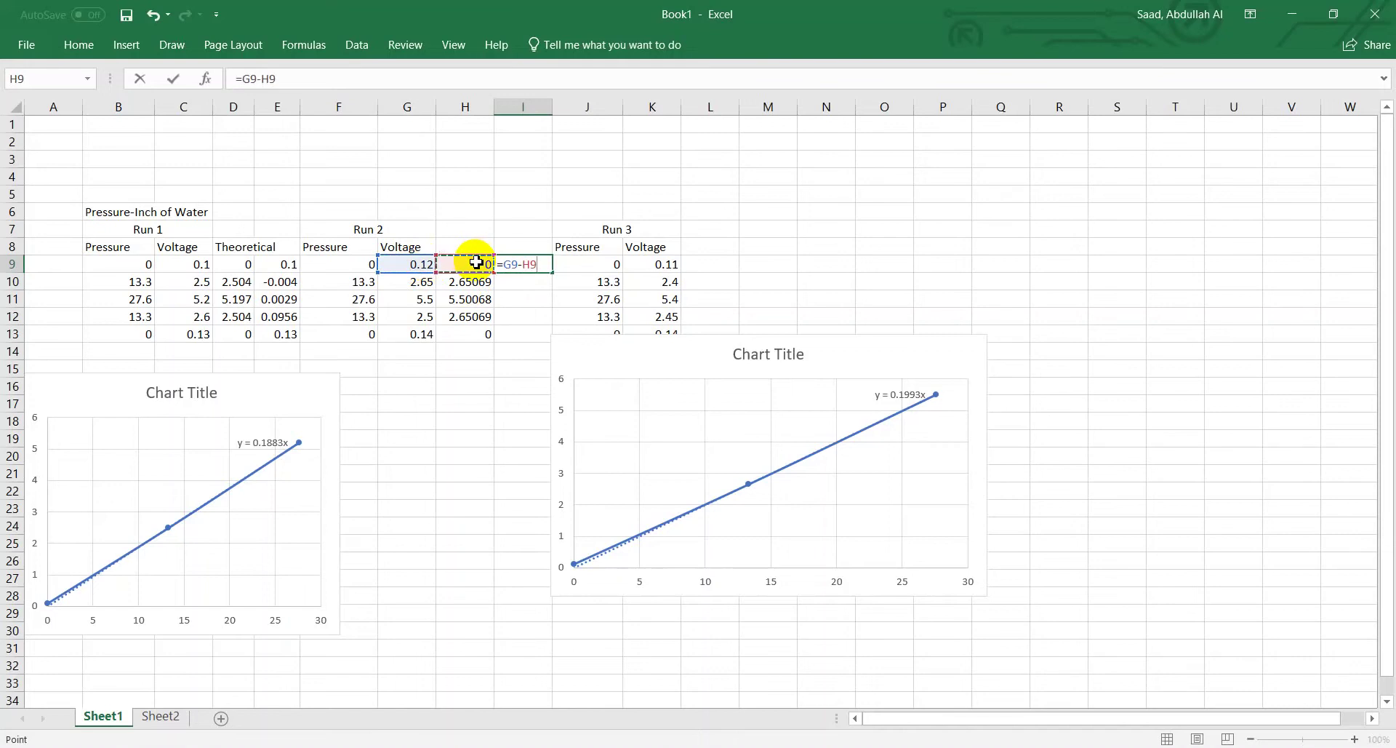
pyautogui.press('Return')
pyautogui.click(536, 264)
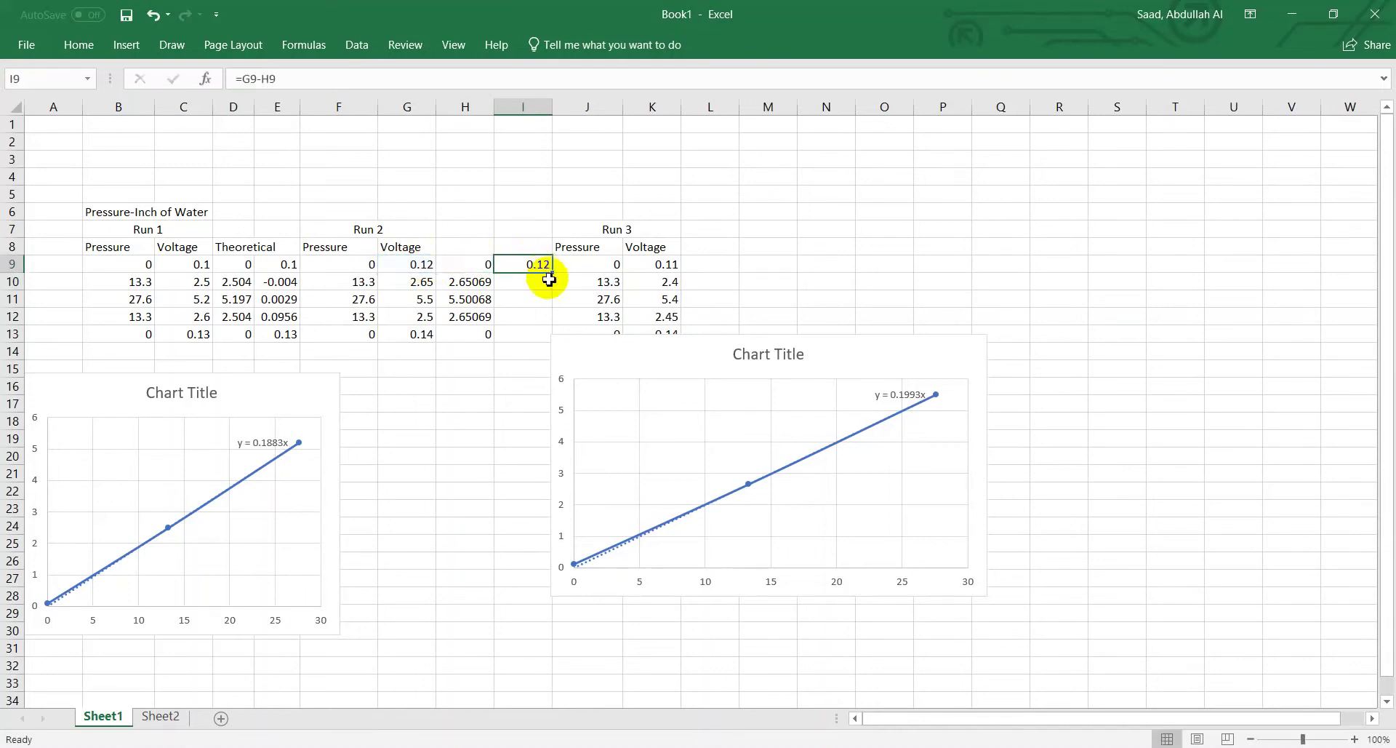
pyautogui.moveTo(553, 273); pyautogui.dragTo(542, 340)
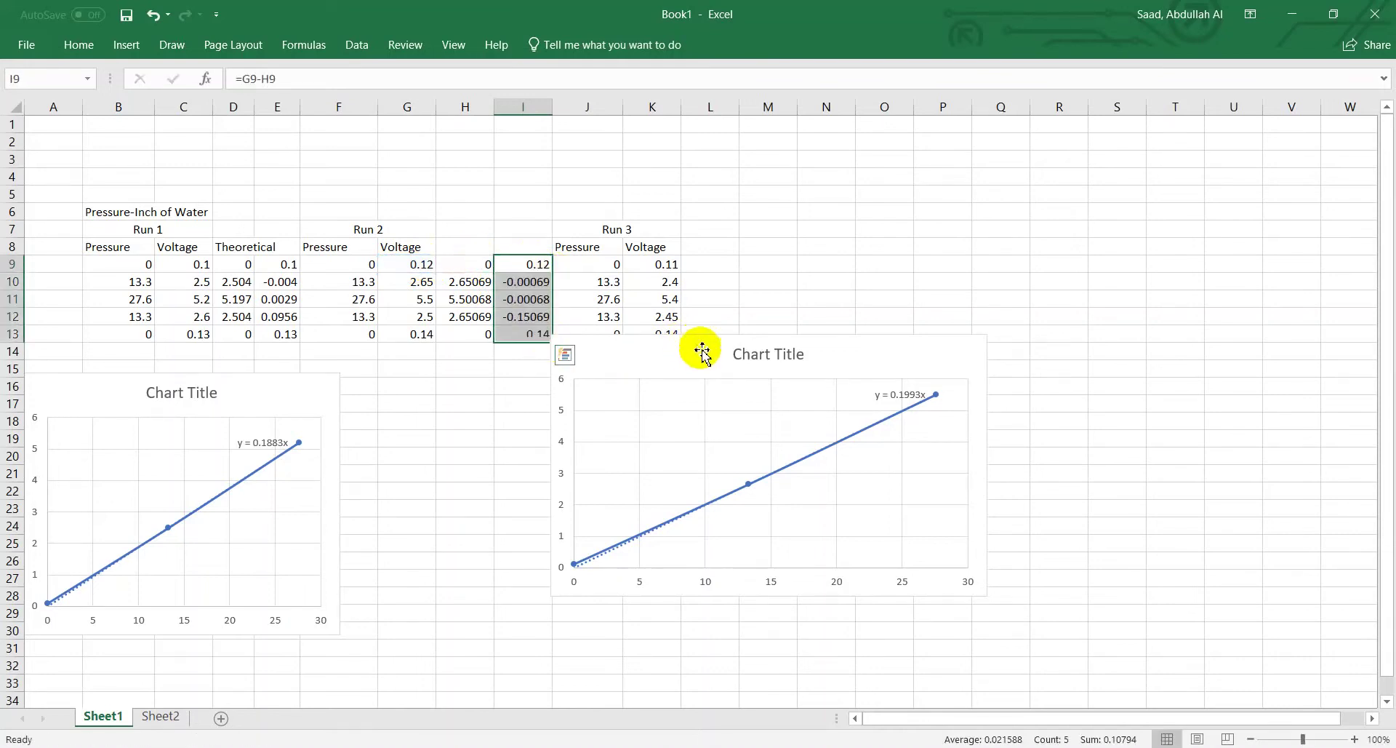
# - Move the Run 2 chart clear of the data, to the right of the Run 3 table
pyautogui.moveTo(701, 352); pyautogui.dragTo(972, 259)
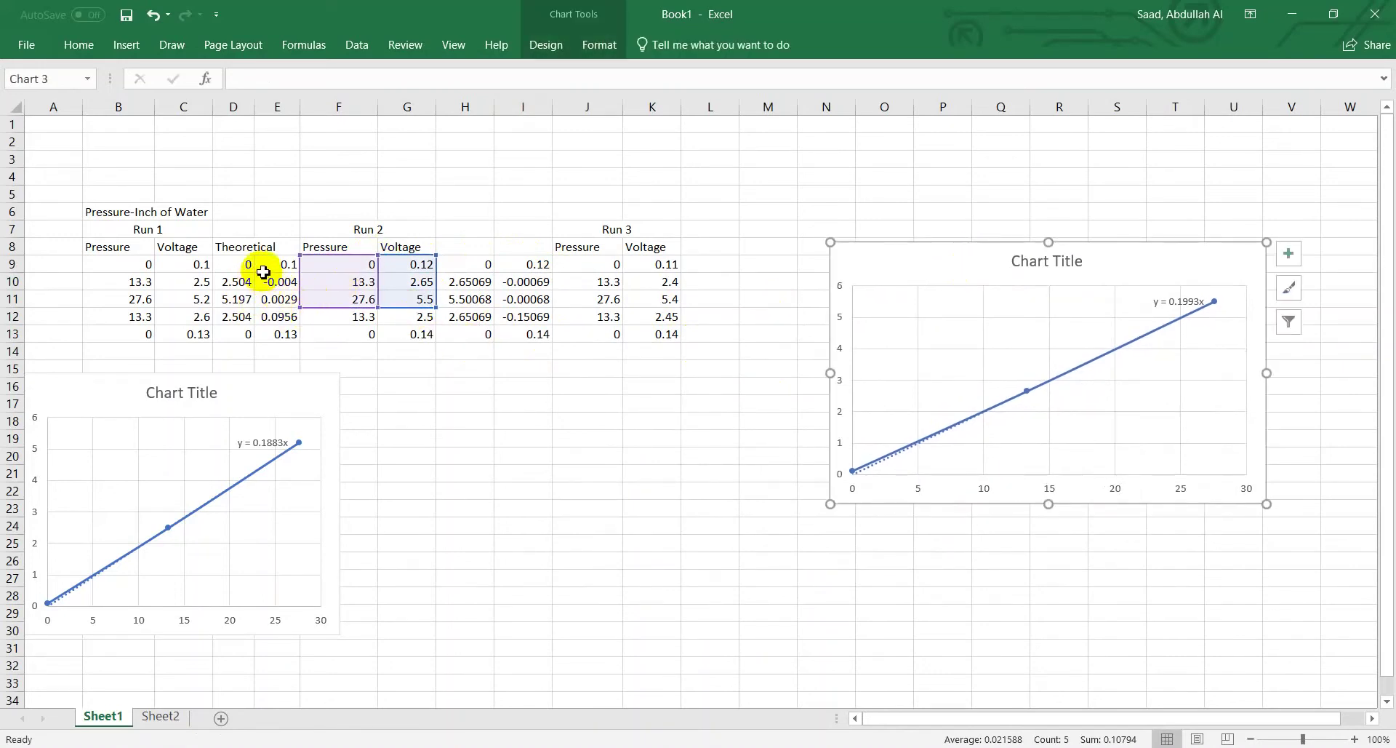
pyautogui.click(289, 251)
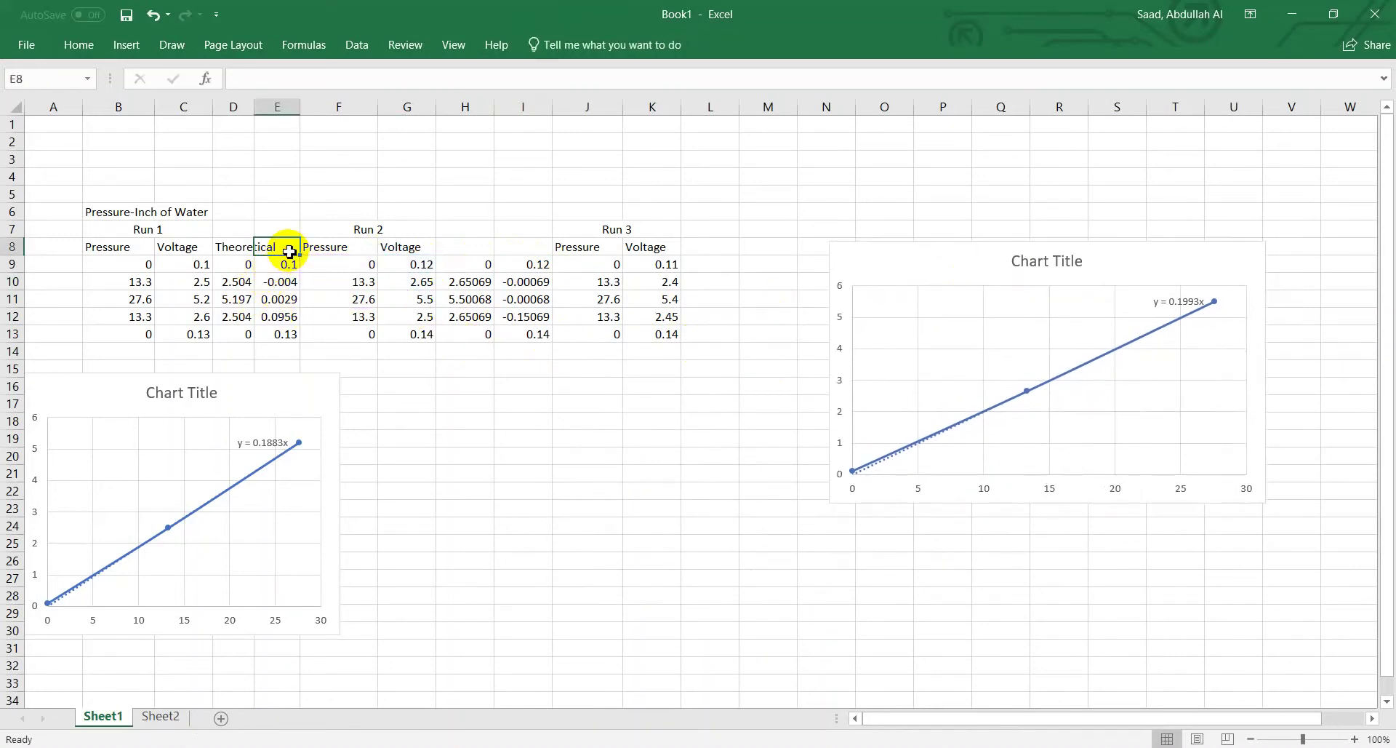
pyautogui.click(461, 230)
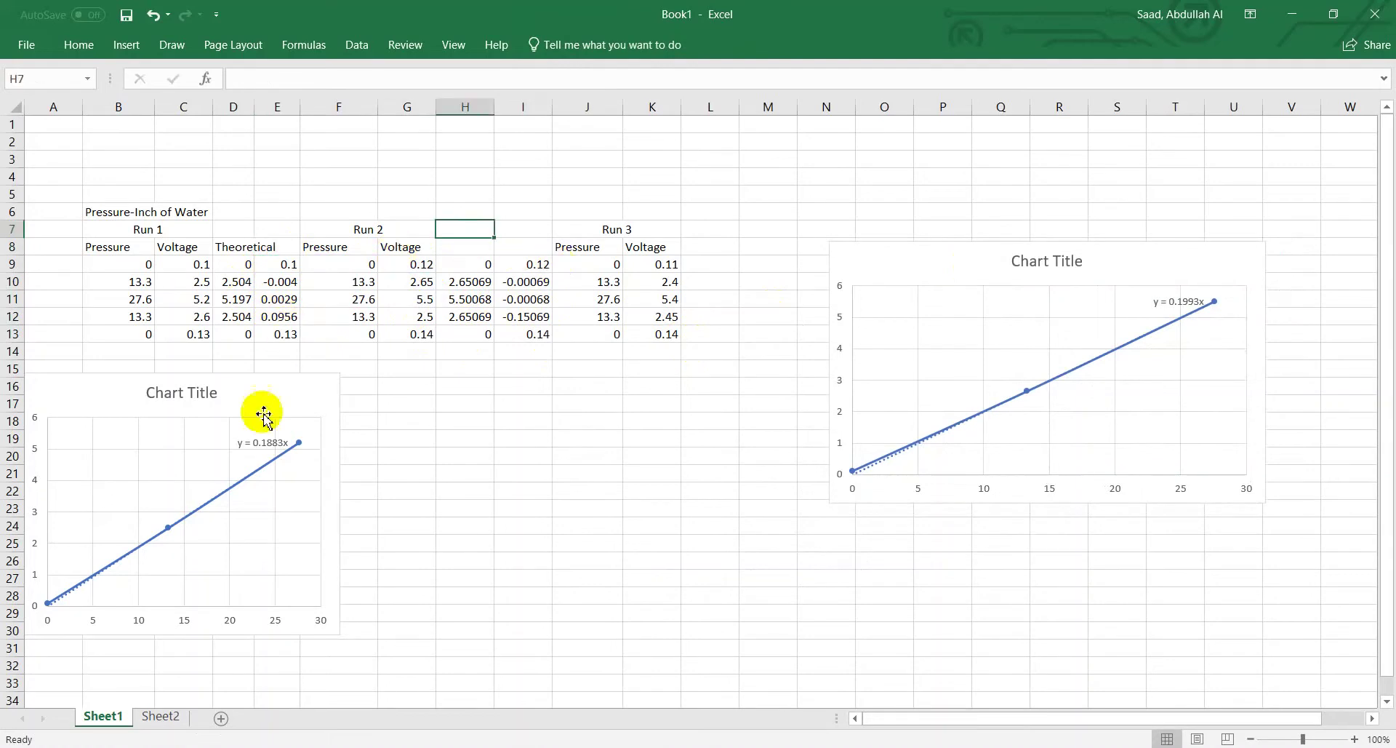
# - Open Sheet2 and review the Report Requirement 2 slides in the Lab 2_Static calibration presentation in PowerPoint
pyautogui.click(160, 716)
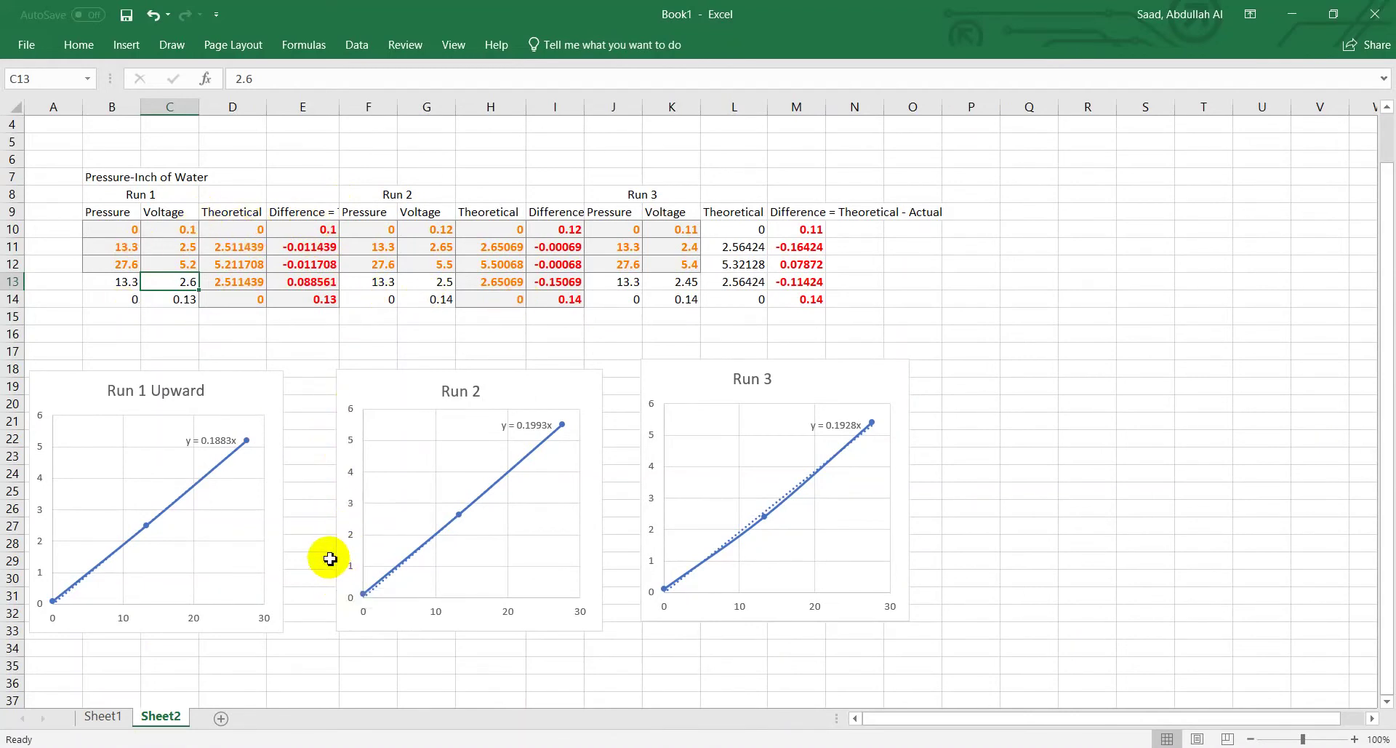
pyautogui.hotkey('alt', 'Tab')
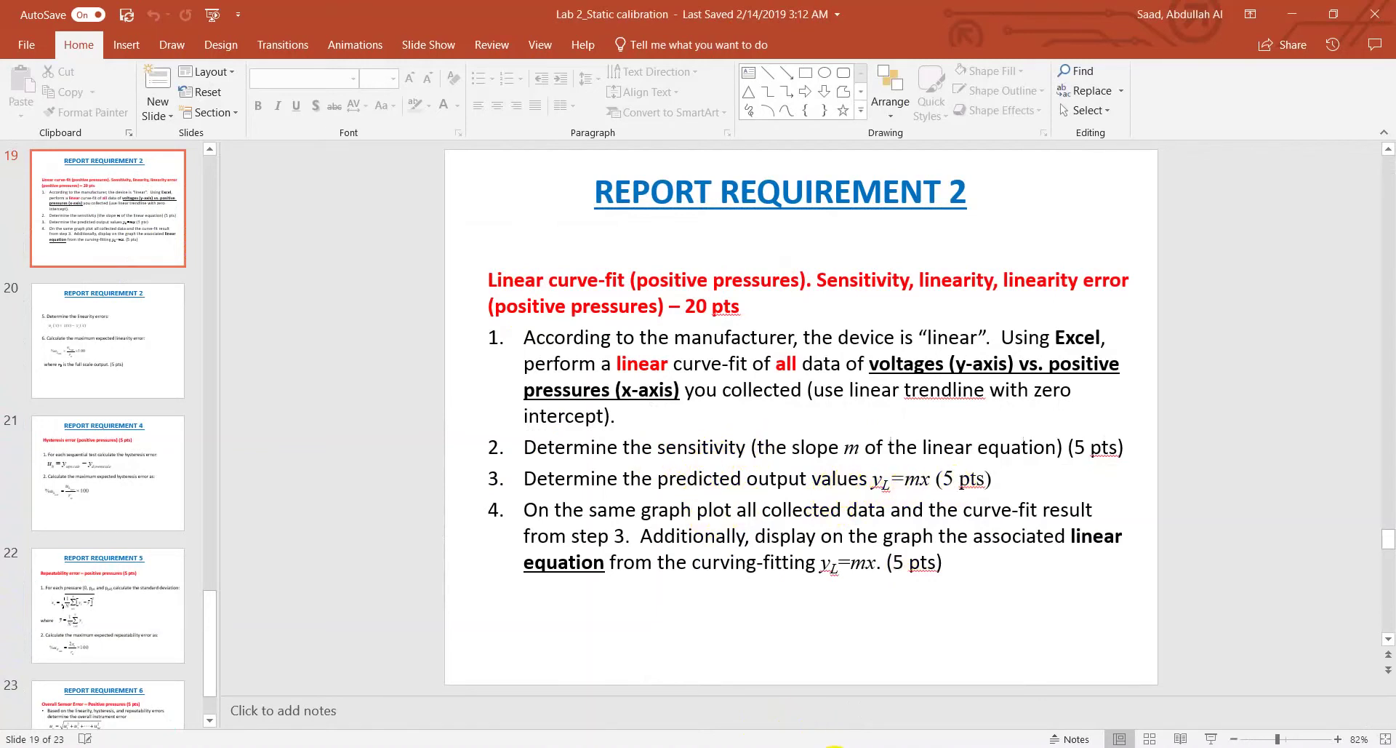
pyautogui.click(835, 745)
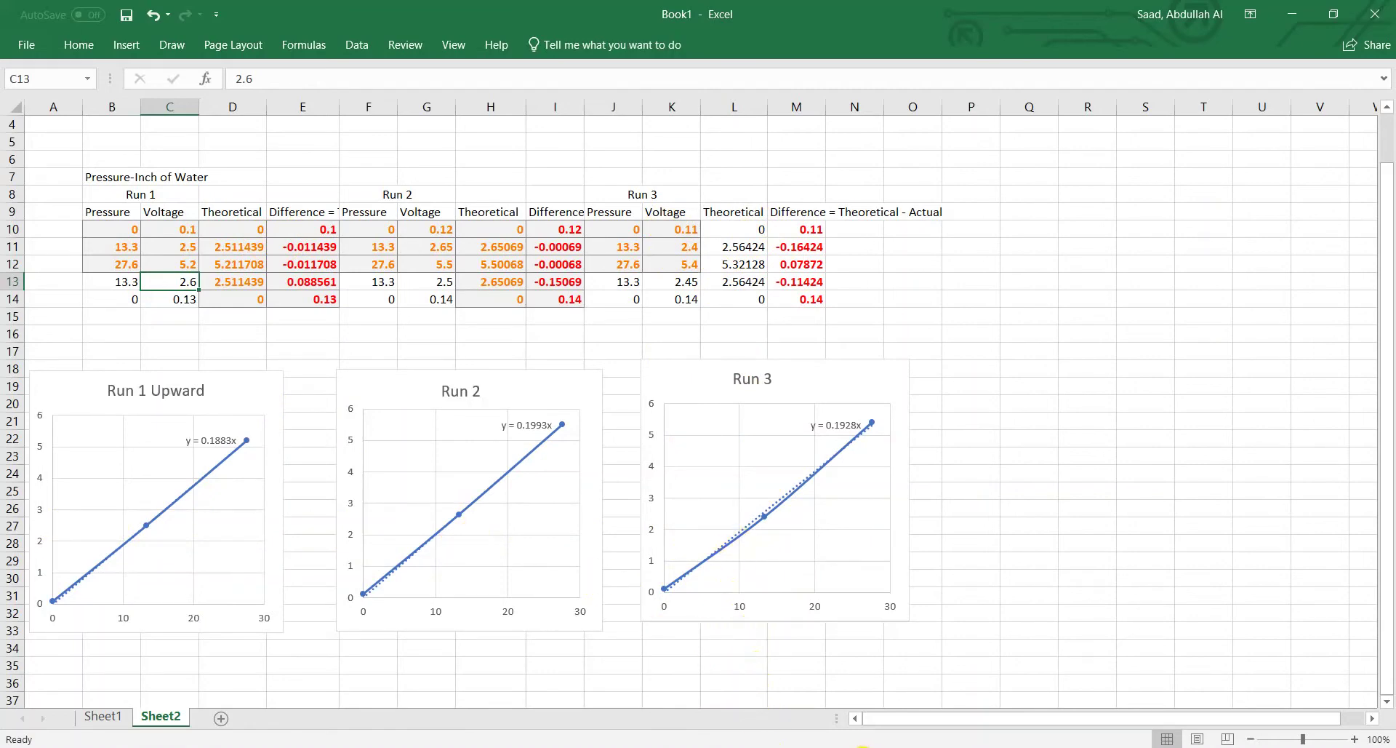
pyautogui.click(862, 745)
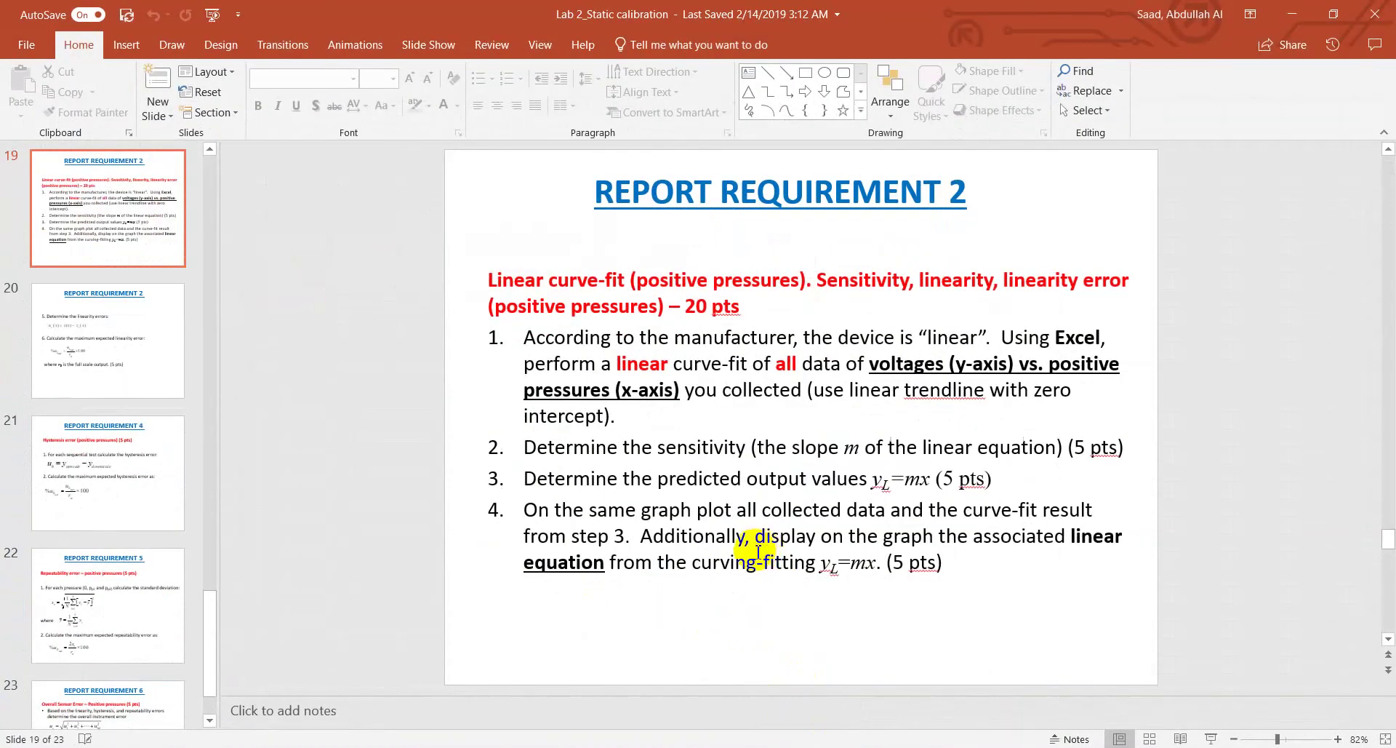
pyautogui.scroll(-1, 758, 553)
pyautogui.scroll(2, 747, 555)
pyautogui.scroll(-2, 686, 536)
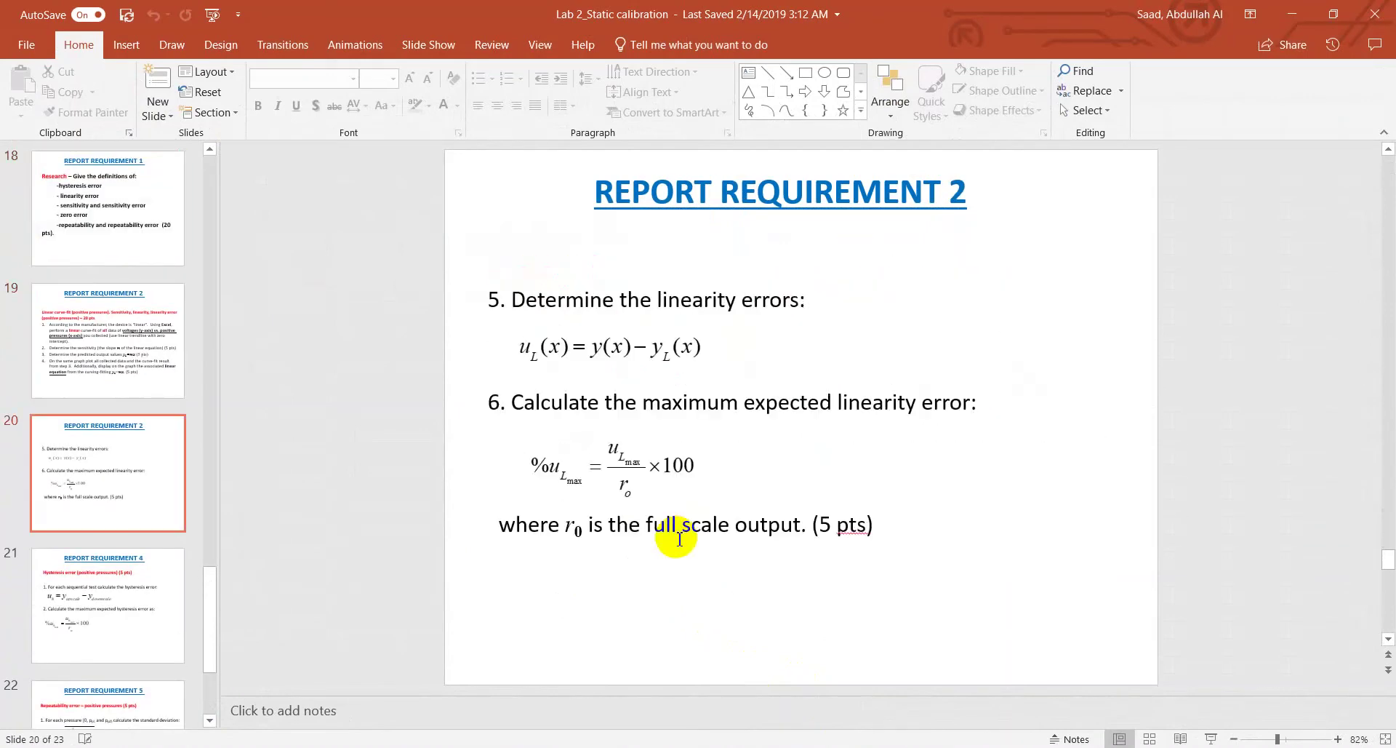
pyautogui.scroll(1, 679, 539)
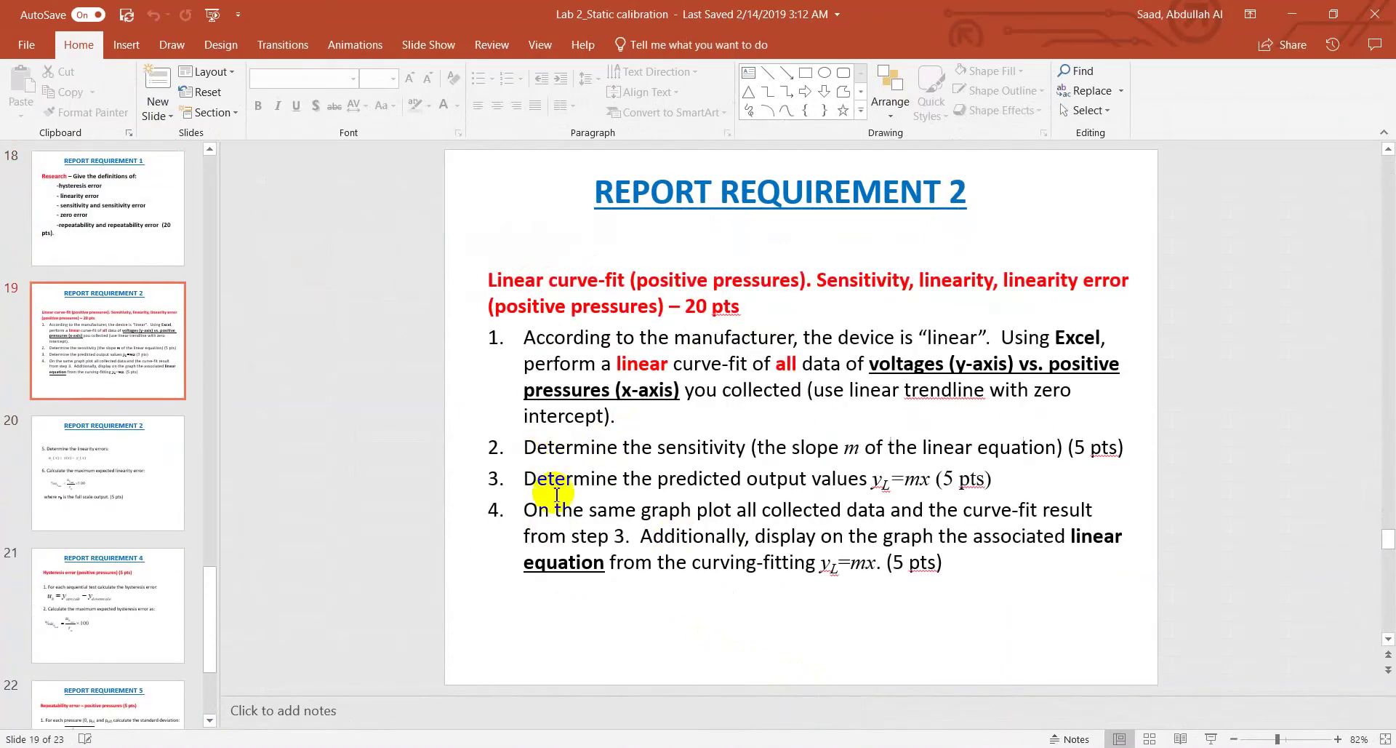
pyautogui.scroll(-1, 563, 498)
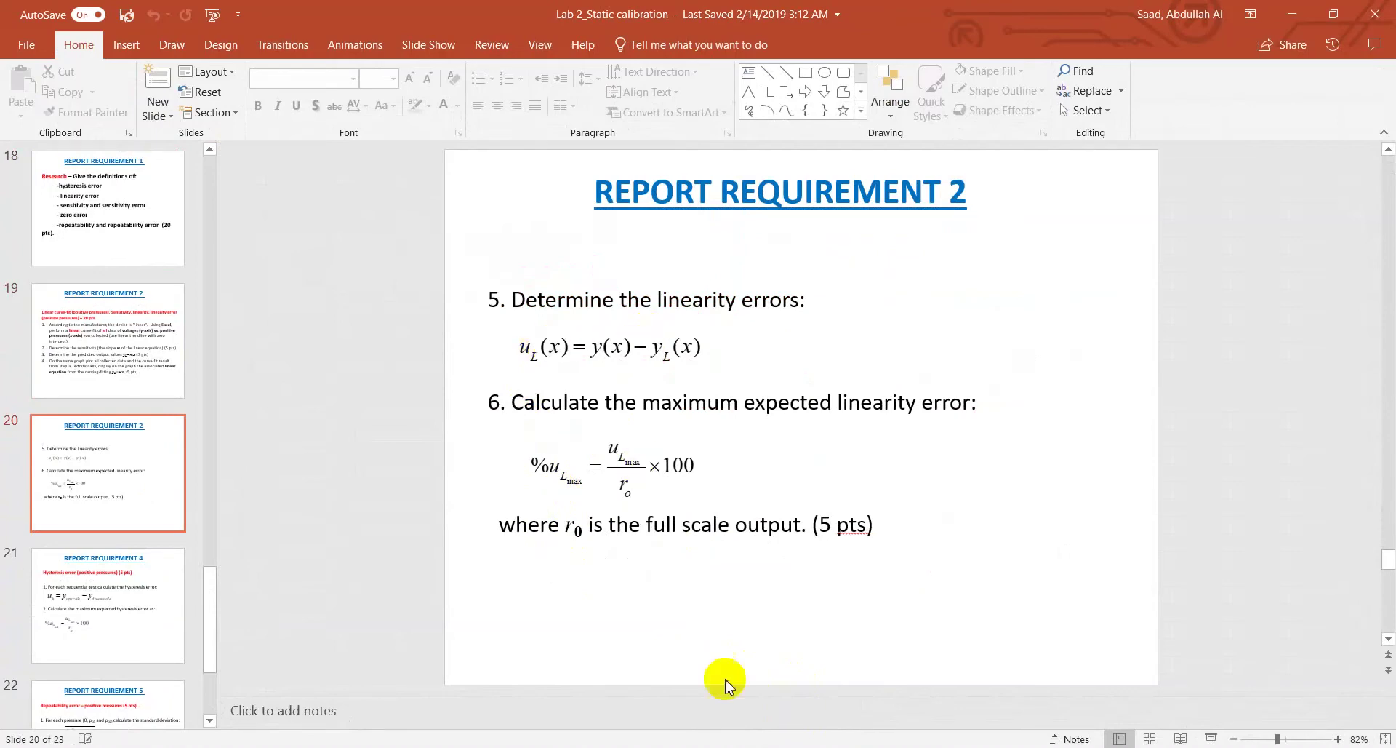
# - Inspect the Run 1 difference formula in E10 in Excel and compare it with the linearity error formula in the PowerPoint slides
pyautogui.hotkey('alt', 'Tab')
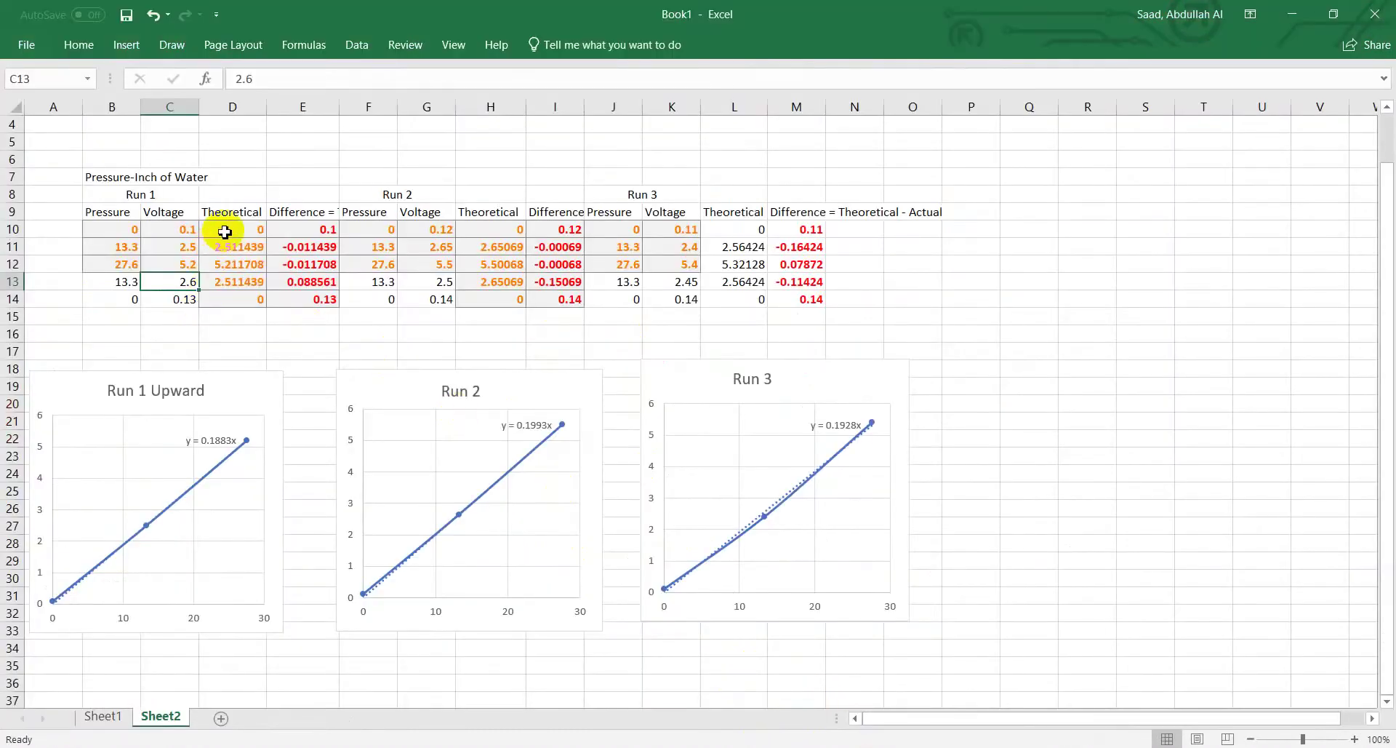
pyautogui.press('Escape')
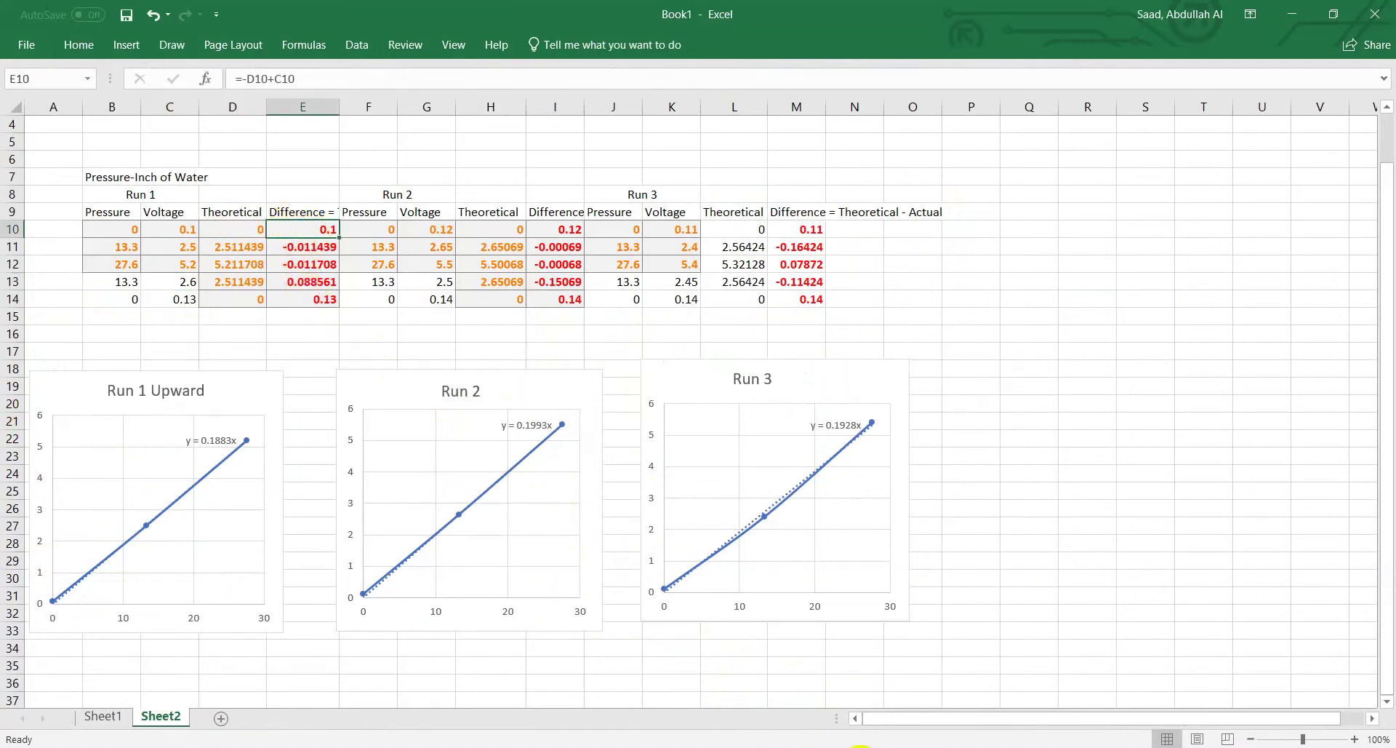
pyautogui.hotkey('alt', 'Tab')
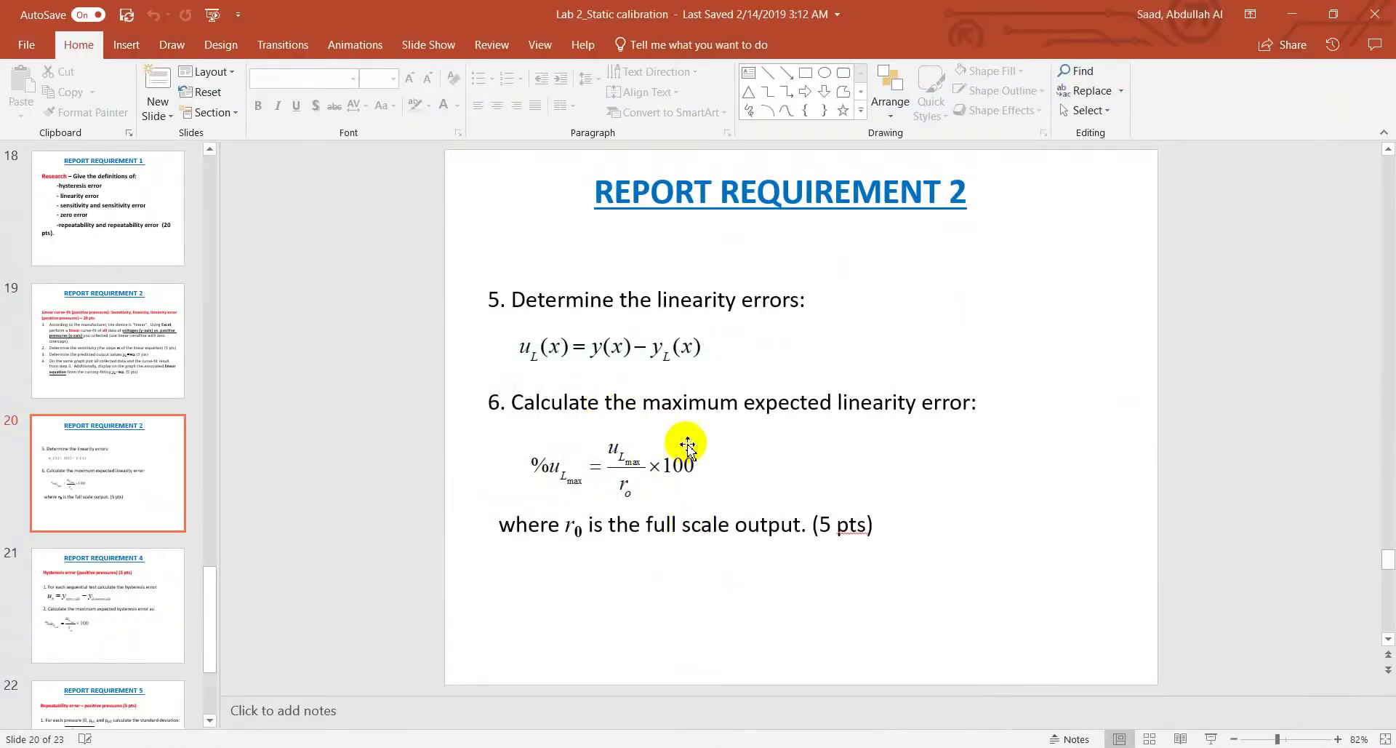
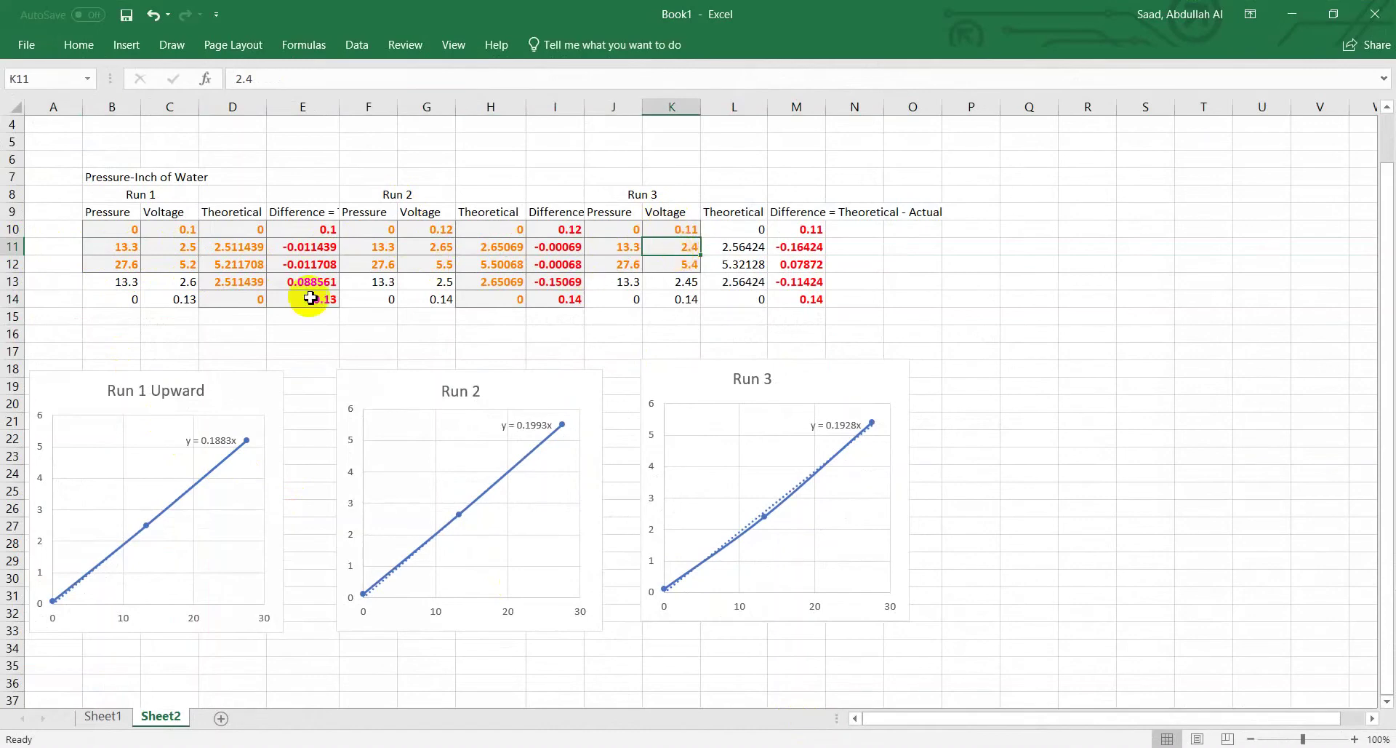
# - Label the measurement rows on Sheet2 with Upscale in A11 and Downscale in A13
pyautogui.click(169, 282)
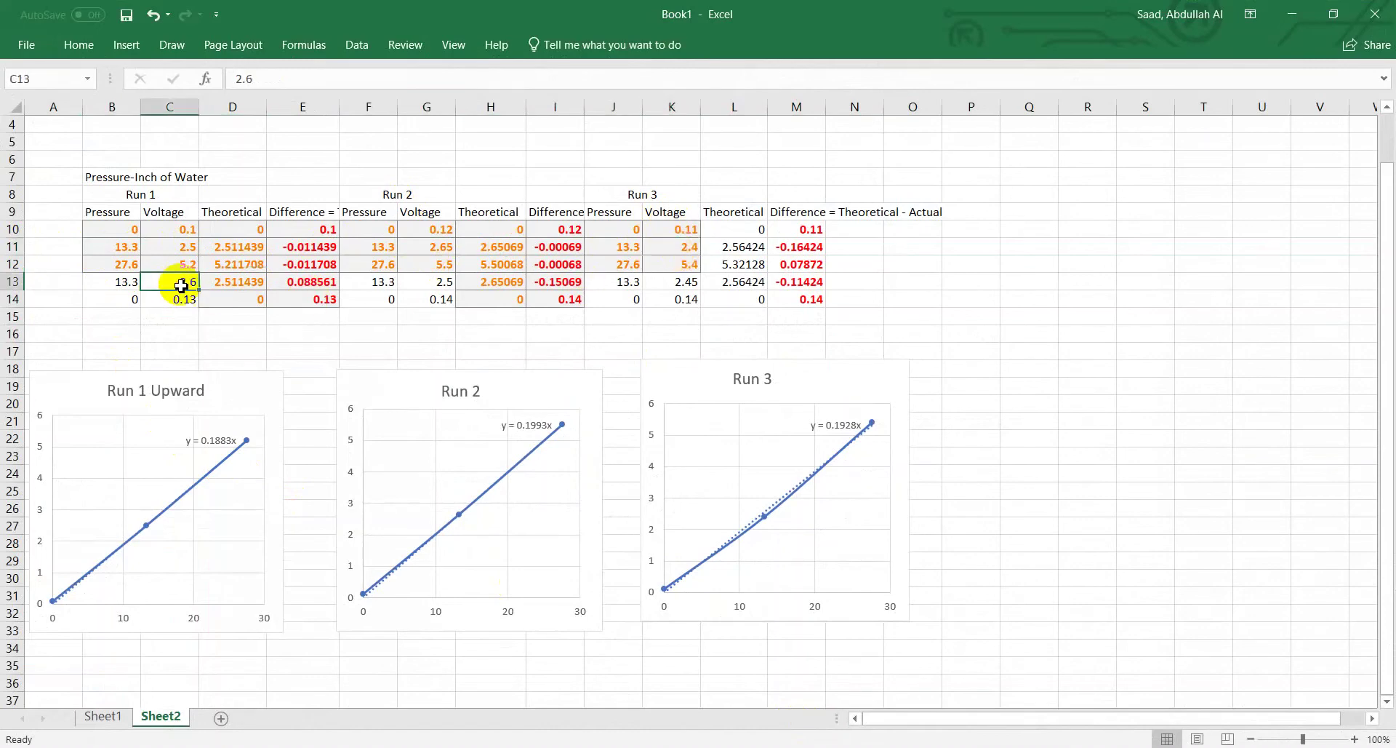
pyautogui.click(12, 281)
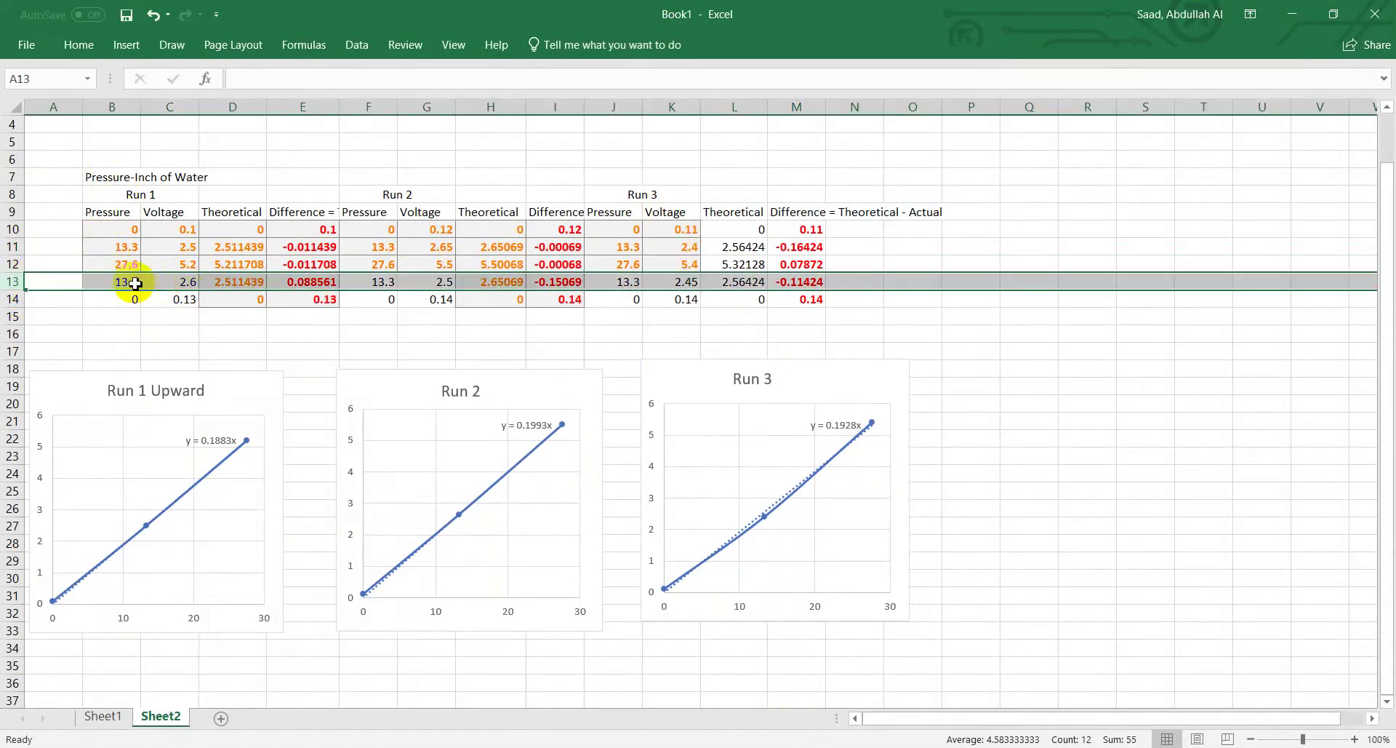
pyautogui.click(52, 247)
pyautogui.write('C')
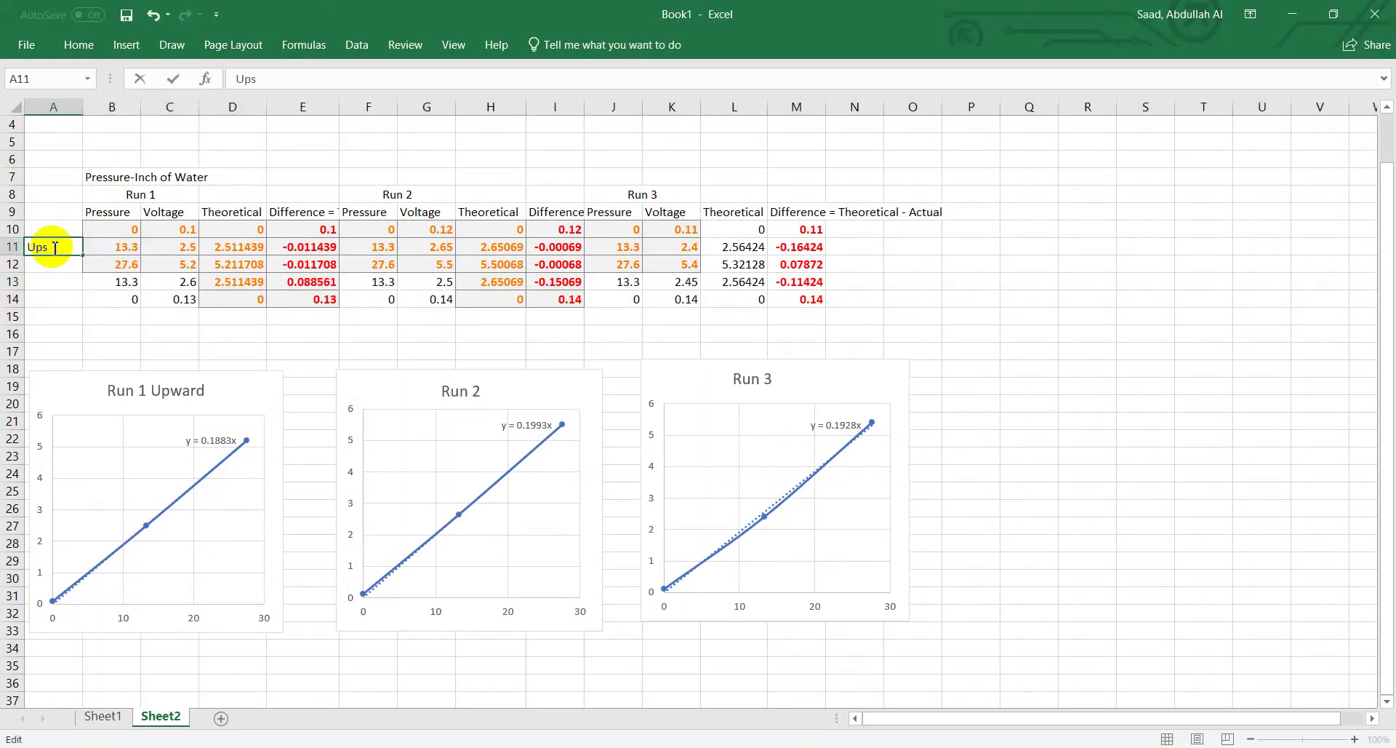
pyautogui.write('pscale')
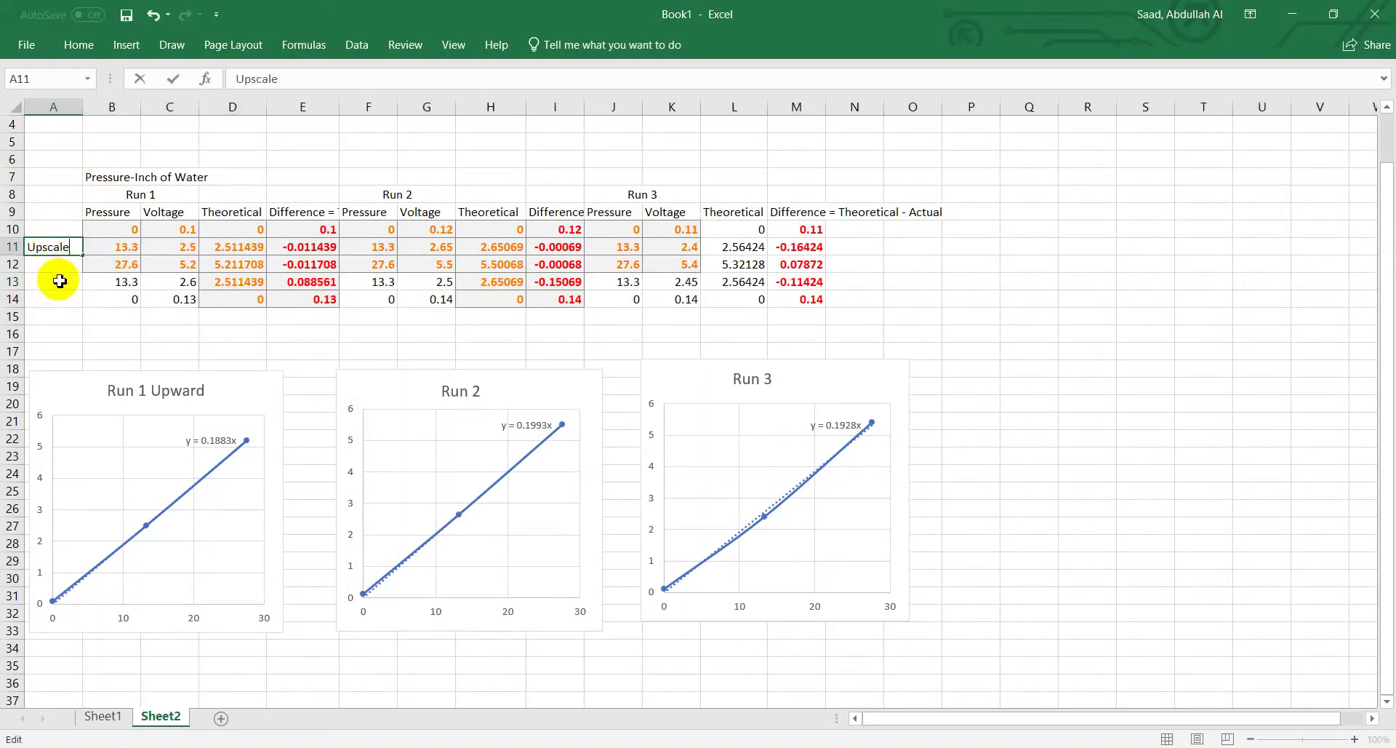
pyautogui.click(62, 287)
pyautogui.write('Downscale')
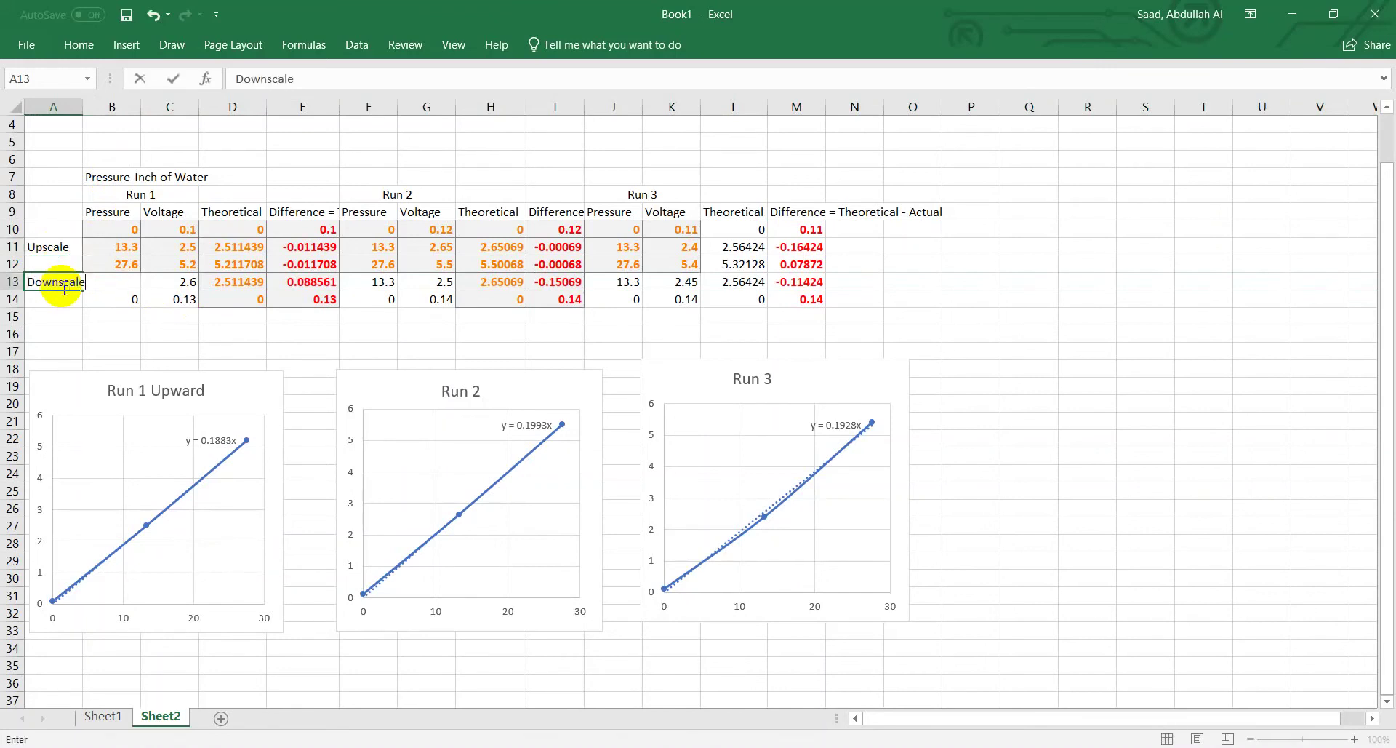
pyautogui.click(46, 246)
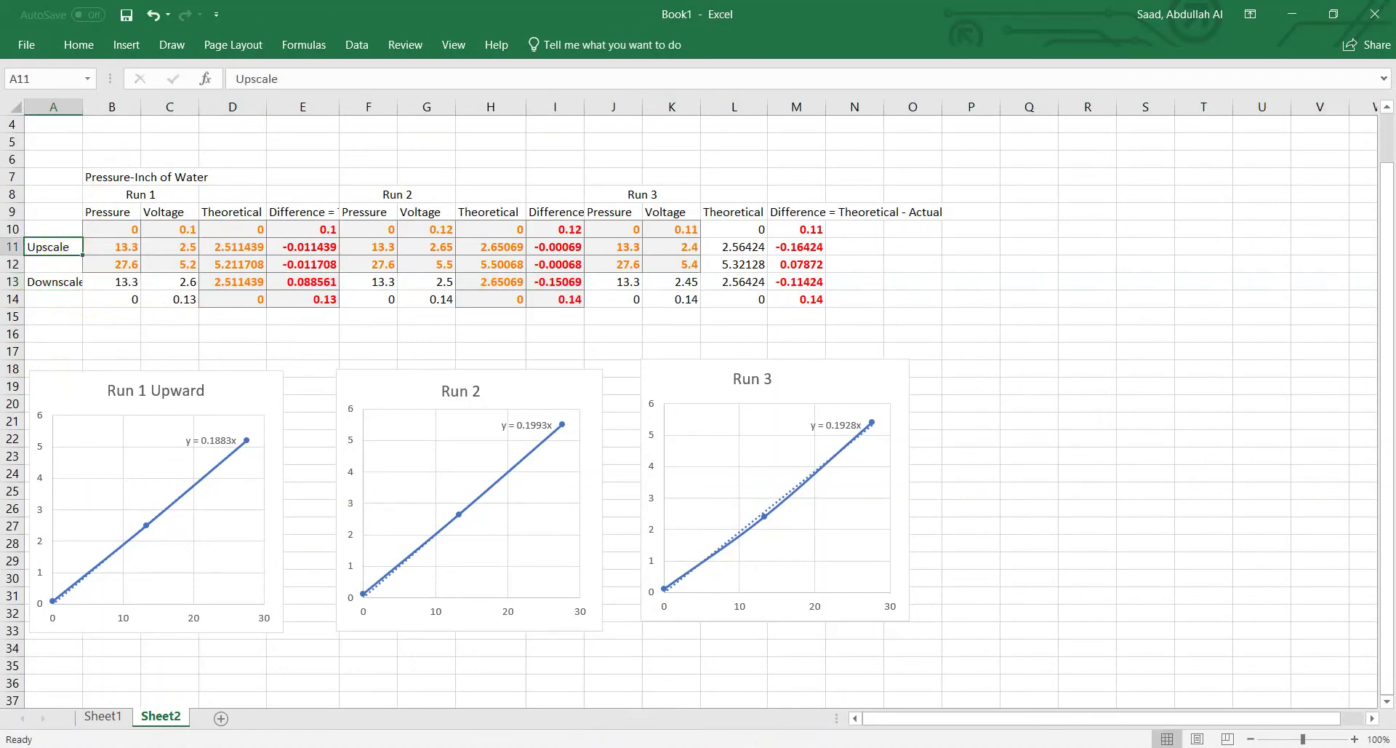
# - Switch to the online whiteboard and sketch arrowed axes, labelling the vertical one V and the horizontal one P
pyautogui.click(713, 697)
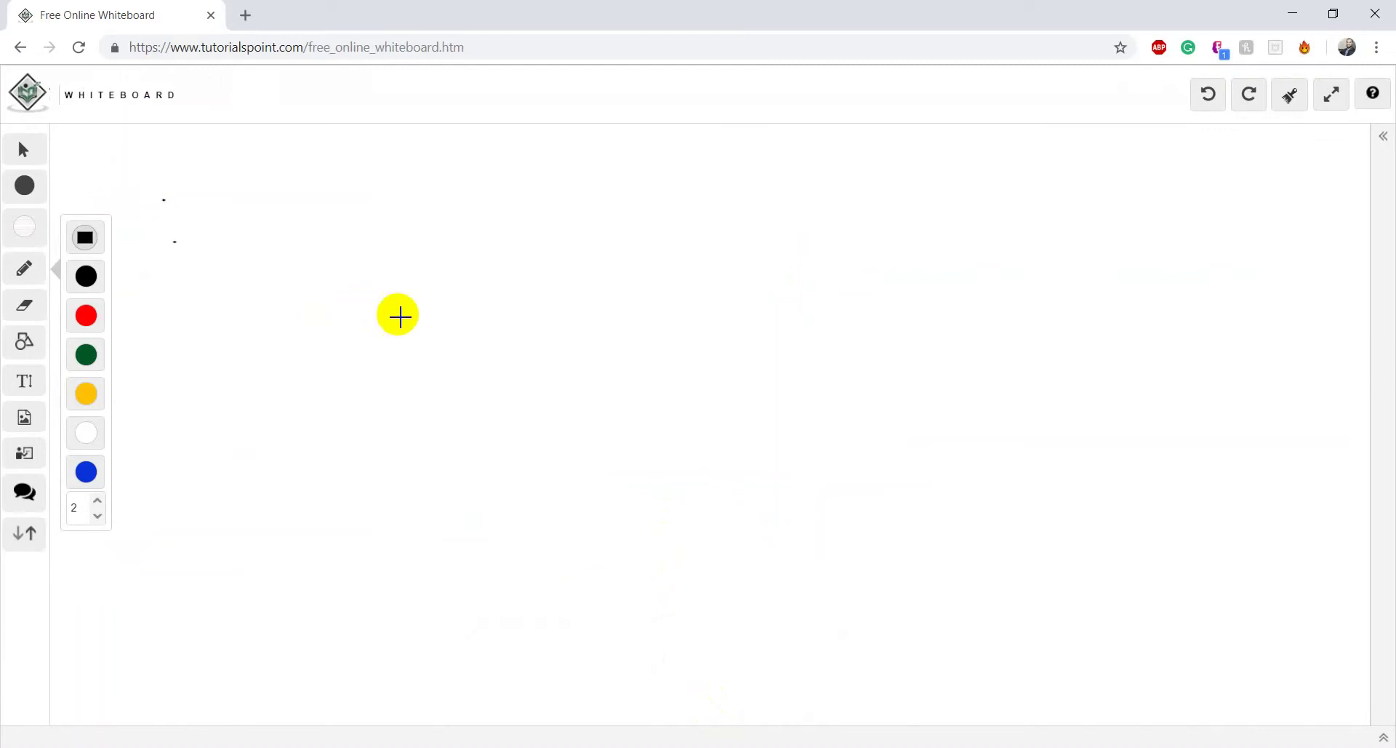
pyautogui.moveTo(320, 233); pyautogui.dragTo(327, 303)
pyautogui.moveTo(327, 358)
pyautogui.mouseDown()
pyautogui.moveTo(337, 427)
pyautogui.moveTo(784, 372)
pyautogui.mouseUp()
pyautogui.moveTo(330, 237); pyautogui.dragTo(357, 242)
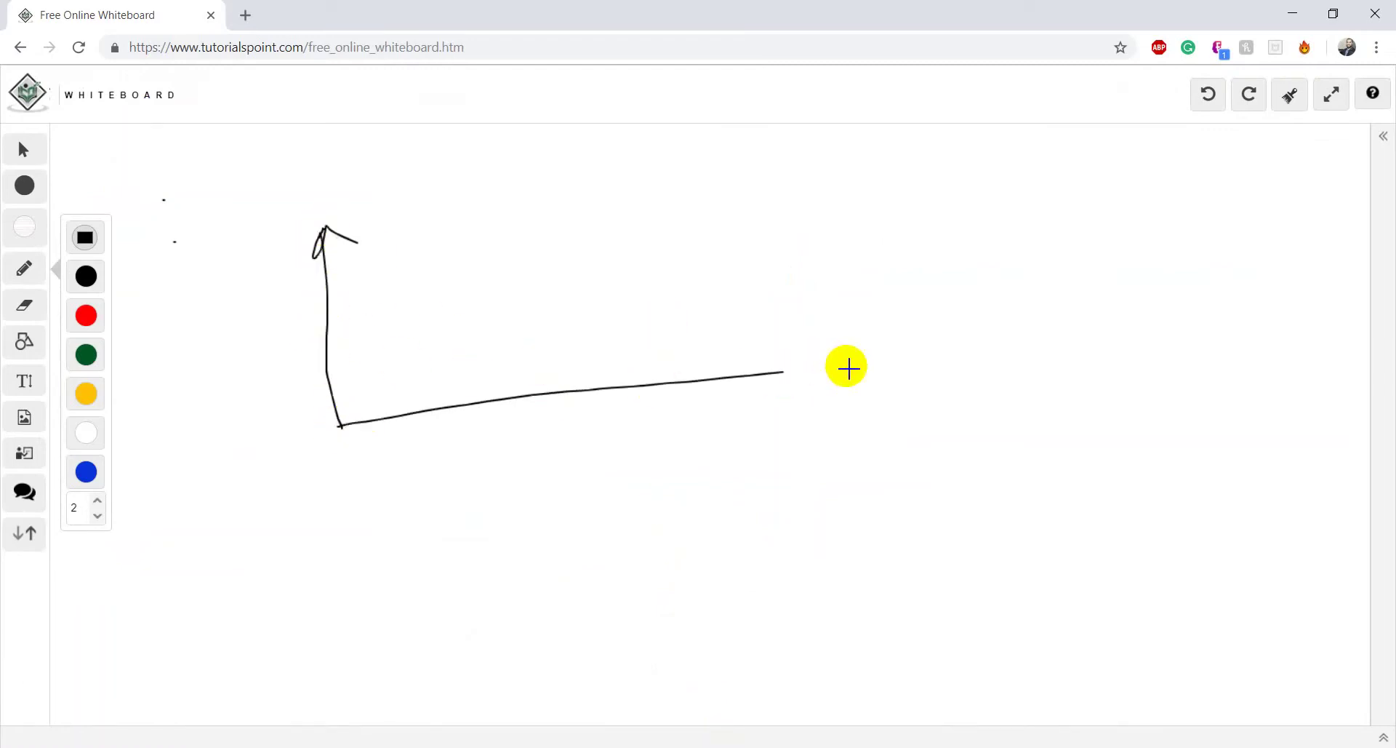
pyautogui.moveTo(778, 360)
pyautogui.mouseDown()
pyautogui.moveTo(804, 369)
pyautogui.moveTo(781, 383)
pyautogui.mouseUp()
pyautogui.moveTo(254, 314)
pyautogui.mouseDown()
pyautogui.moveTo(286, 311)
pyautogui.moveTo(291, 292)
pyautogui.mouseUp()
pyautogui.moveTo(687, 468); pyautogui.dragTo(680, 448)
# - Sketch a closed hysteresis loop rising from the origin, and mark 13.3 on the P axis below the lower curve
pyautogui.moveTo(338, 425)
pyautogui.mouseDown()
pyautogui.moveTo(440, 377)
pyautogui.moveTo(507, 322)
pyautogui.moveTo(558, 225)
pyautogui.mouseUp()
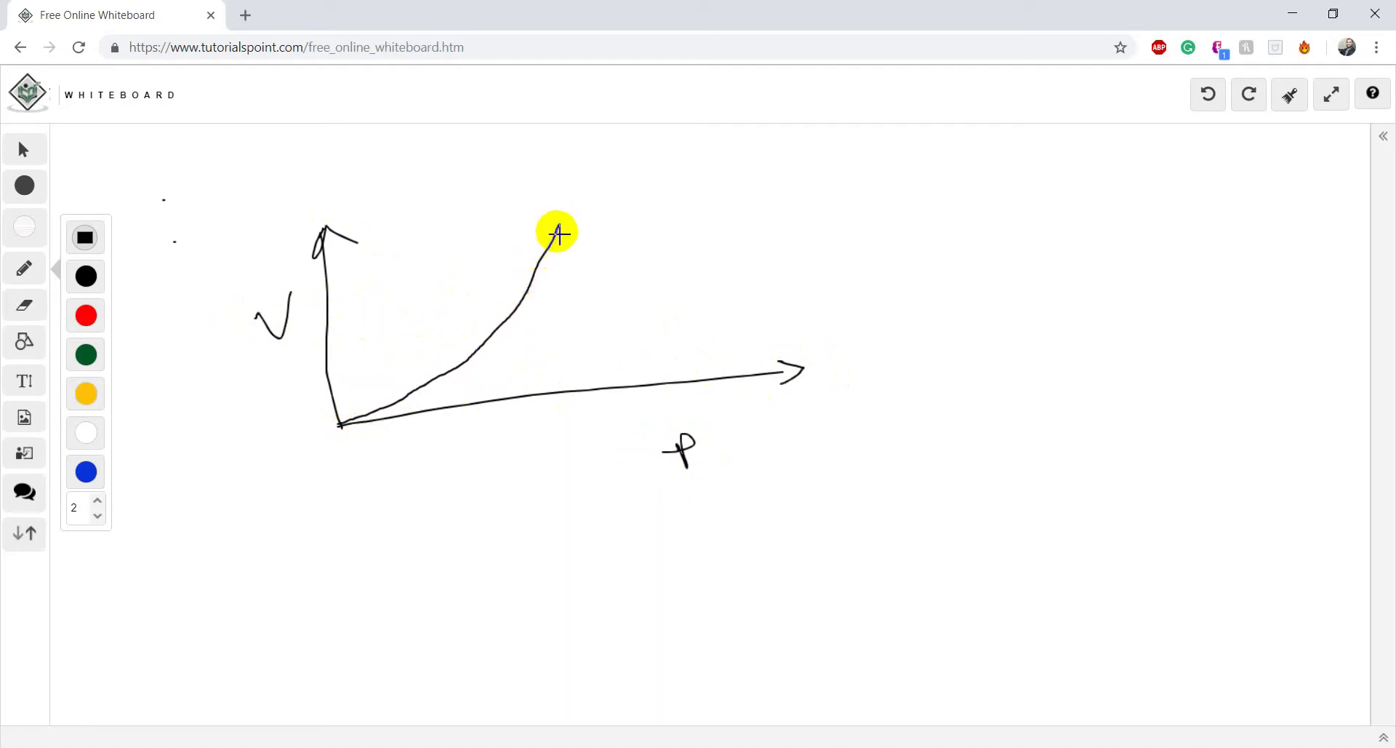
pyautogui.moveTo(557, 227)
pyautogui.mouseDown()
pyautogui.moveTo(418, 336)
pyautogui.moveTo(338, 427)
pyautogui.mouseUp()
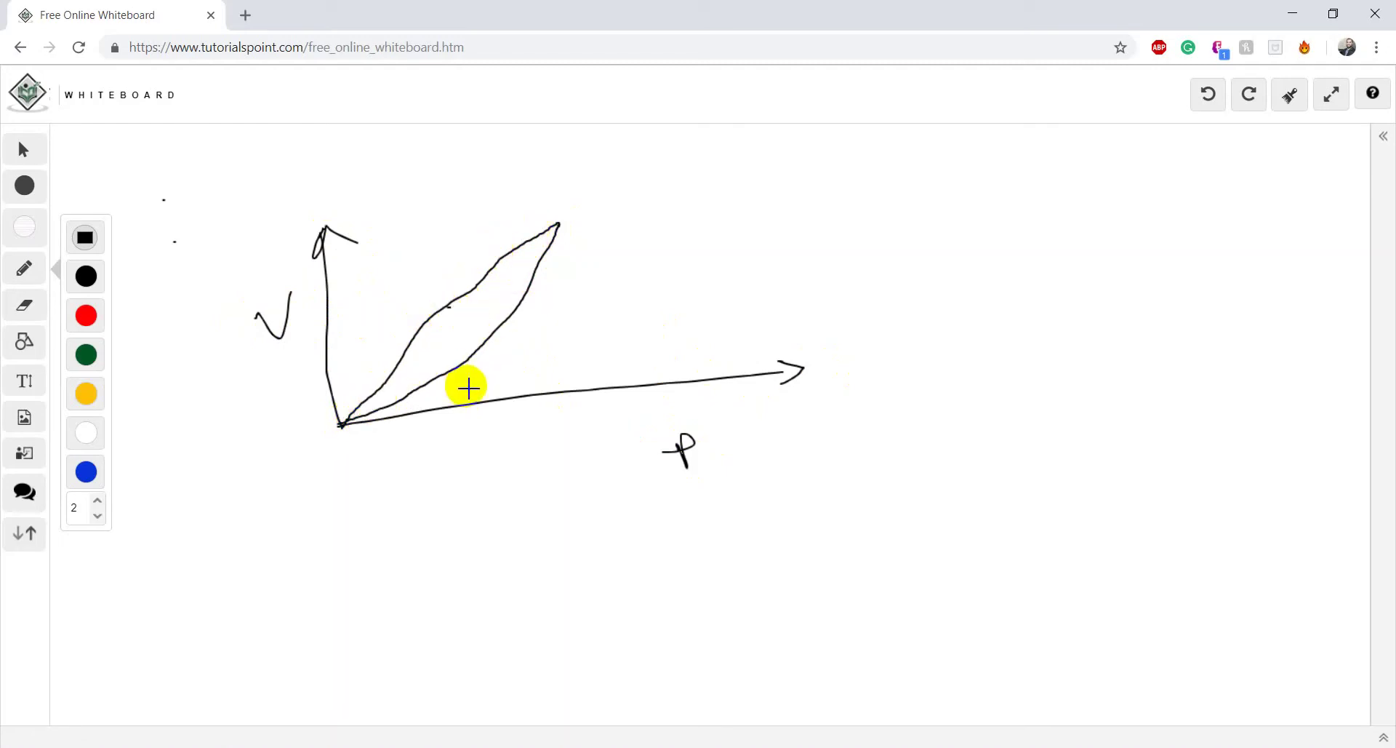
pyautogui.moveTo(473, 356)
pyautogui.mouseDown()
pyautogui.moveTo(498, 447)
pyautogui.moveTo(521, 424)
pyautogui.moveTo(537, 435)
pyautogui.mouseUp()
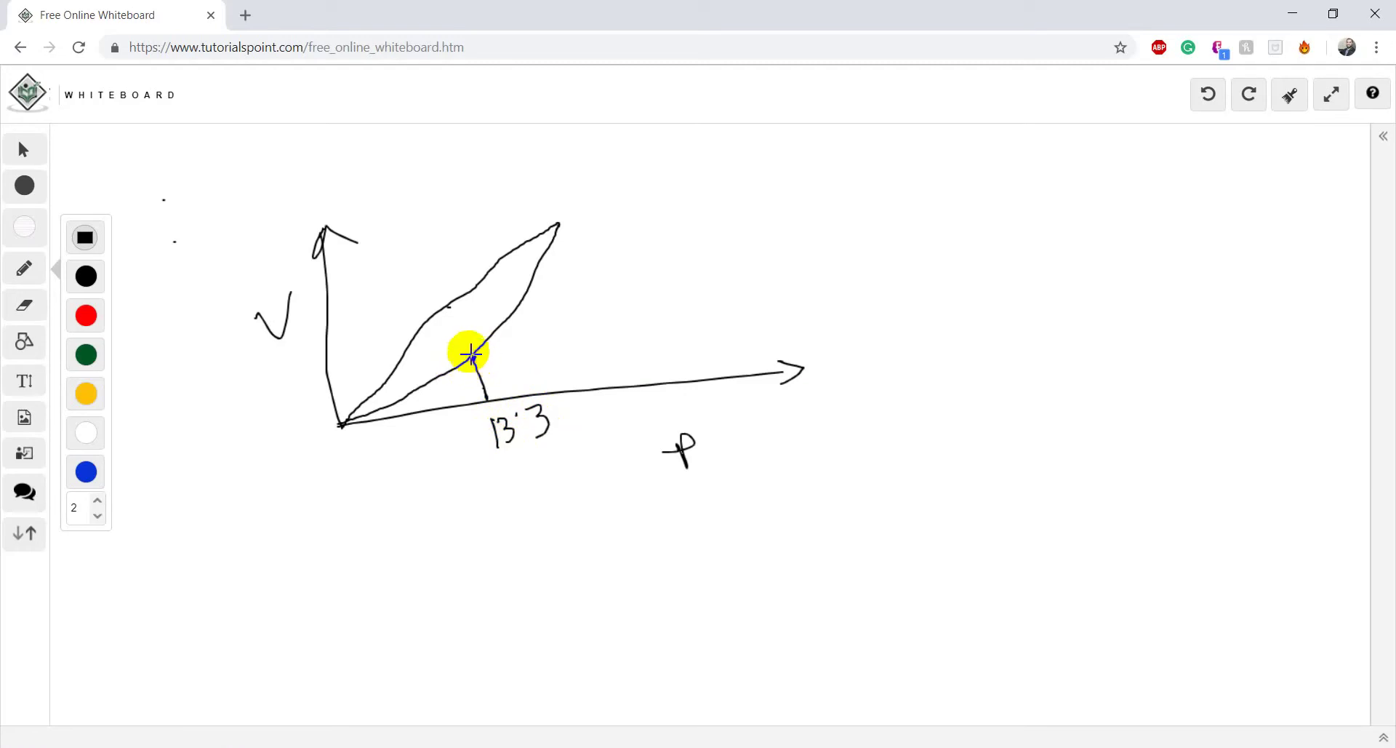
# - Label the upper and lower curve points yu and yd, and draw an arrow from the gap between them to a circled Uh
pyautogui.click(447, 305)
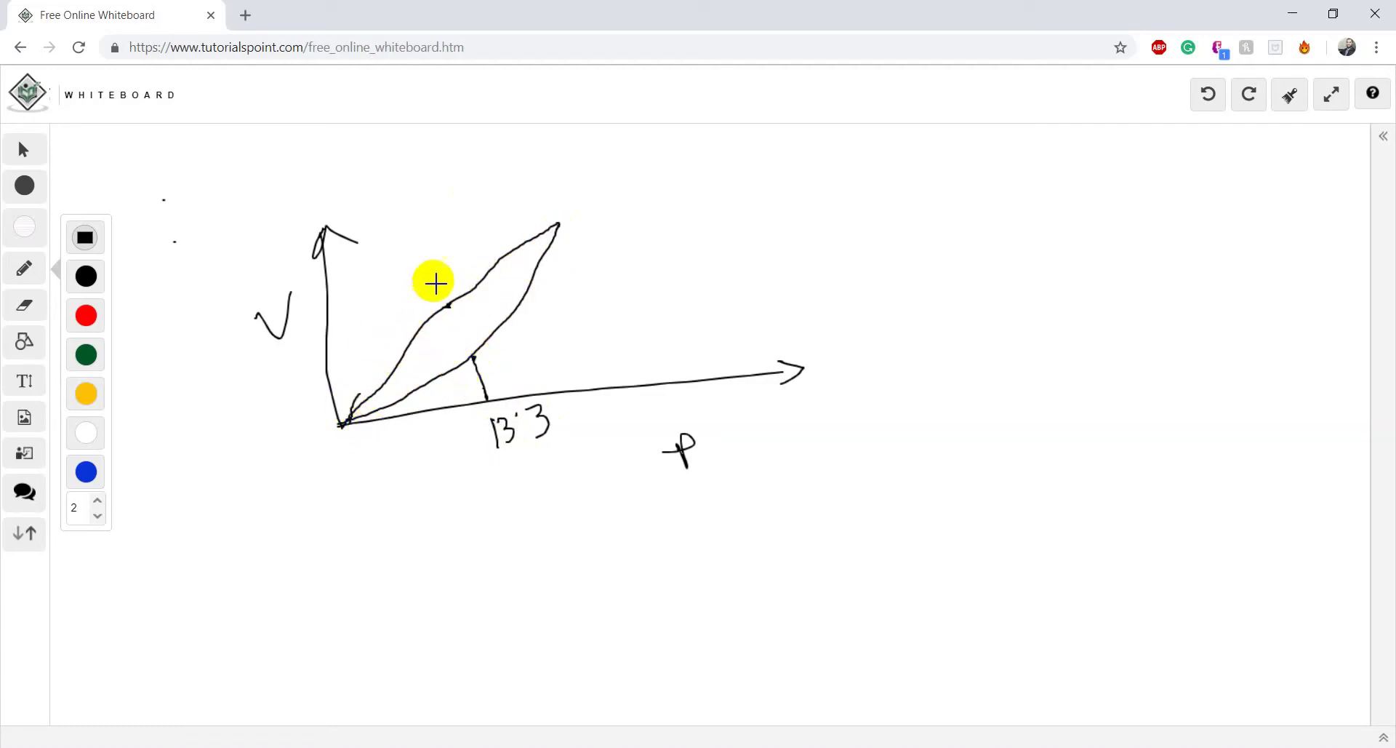
pyautogui.moveTo(449, 304)
pyautogui.mouseDown()
pyautogui.moveTo(449, 236)
pyautogui.moveTo(485, 240)
pyautogui.mouseUp()
pyautogui.moveTo(472, 357)
pyautogui.mouseDown()
pyautogui.moveTo(520, 352)
pyautogui.moveTo(552, 321)
pyautogui.moveTo(549, 356)
pyautogui.mouseUp()
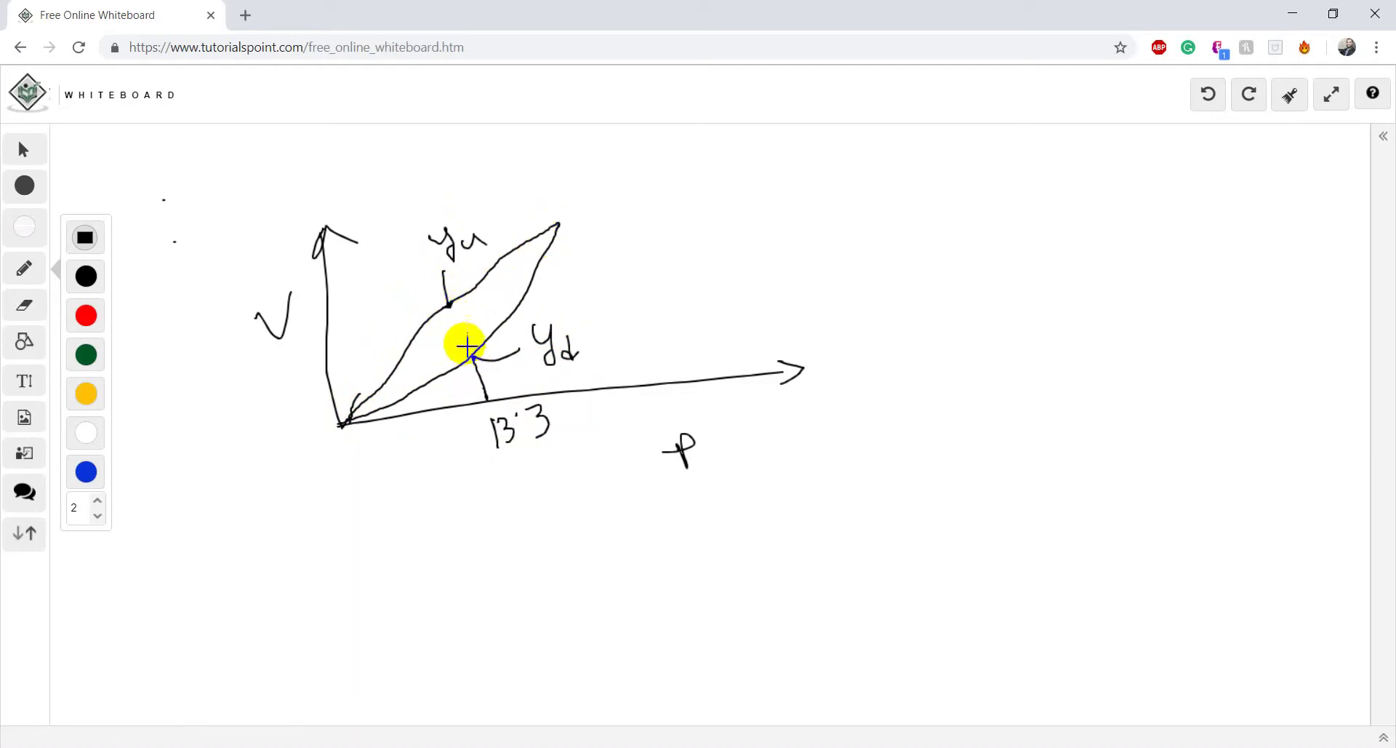
pyautogui.moveTo(452, 312)
pyautogui.mouseDown()
pyautogui.moveTo(476, 366)
pyautogui.moveTo(481, 322)
pyautogui.moveTo(611, 295)
pyautogui.moveTo(649, 266)
pyautogui.moveTo(668, 286)
pyautogui.moveTo(697, 275)
pyautogui.mouseUp()
pyautogui.moveTo(593, 260); pyautogui.dragTo(680, 253)
pyautogui.moveTo(622, 315); pyautogui.dragTo(665, 248)
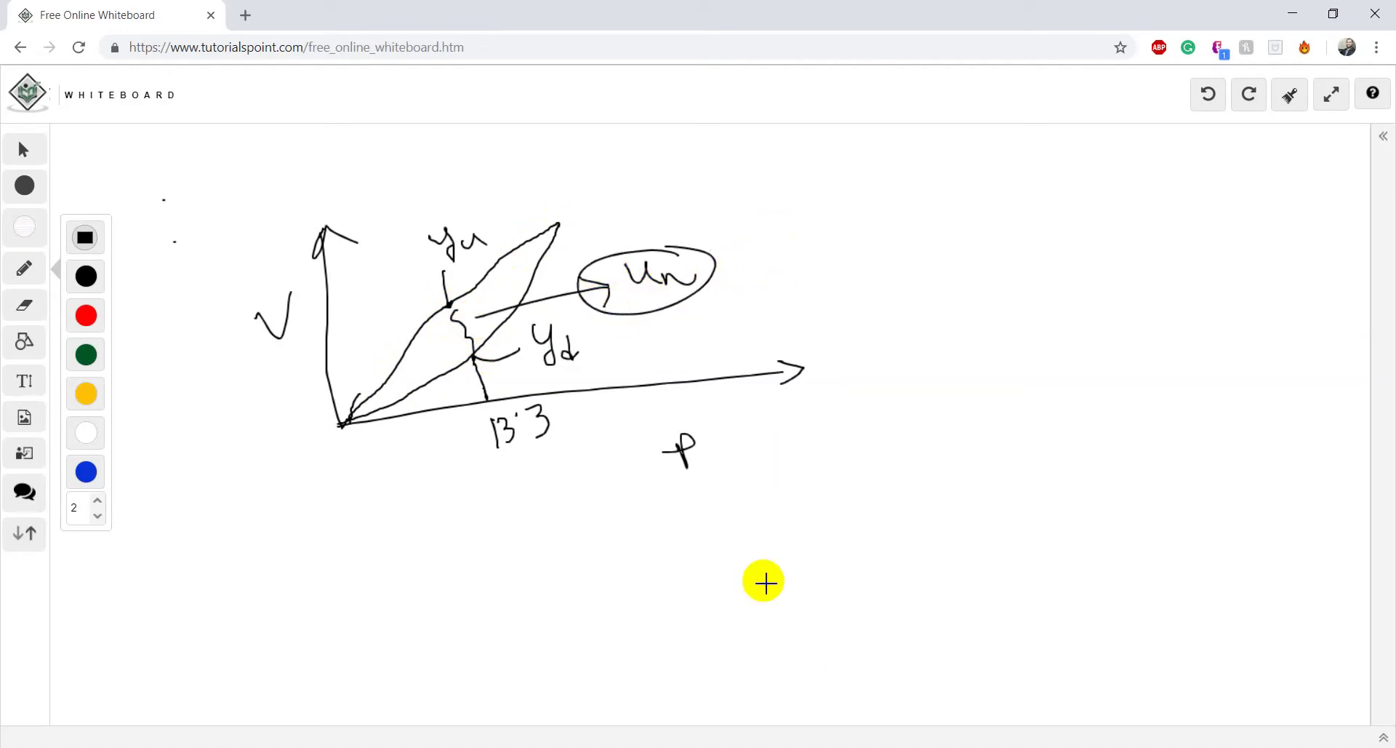
# - Return to the Excel workbook and enter the label His Error in B15 below the Run 1 table
pyautogui.hotkey('alt', 'Tab')
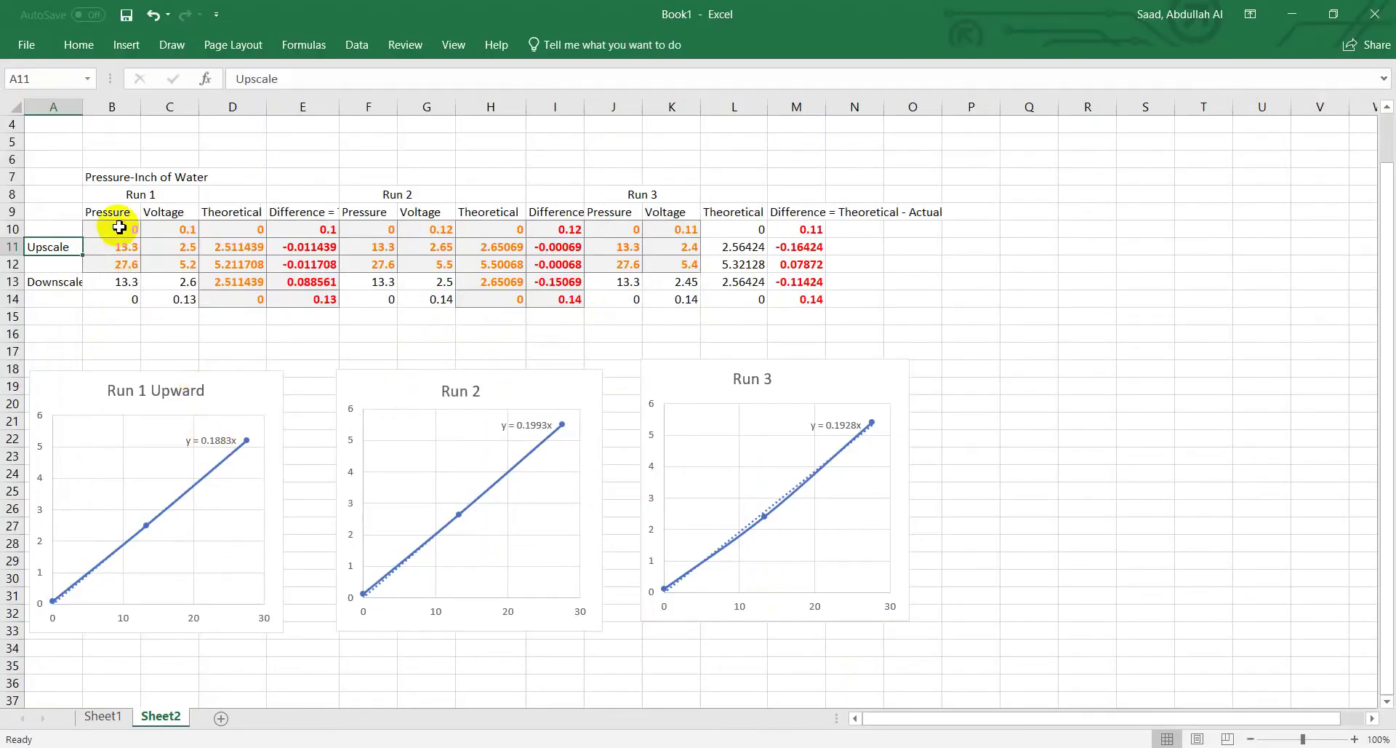
pyautogui.click(169, 246)
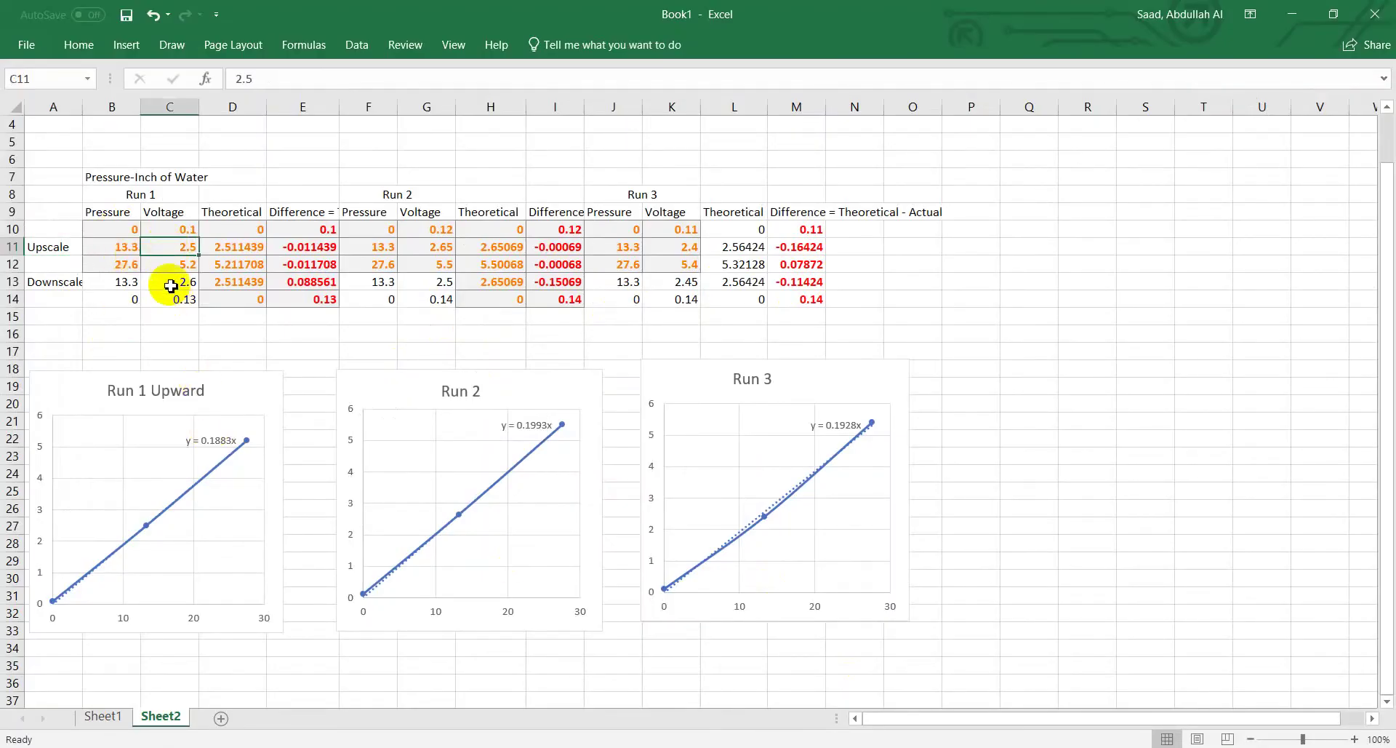
pyautogui.click(100, 316)
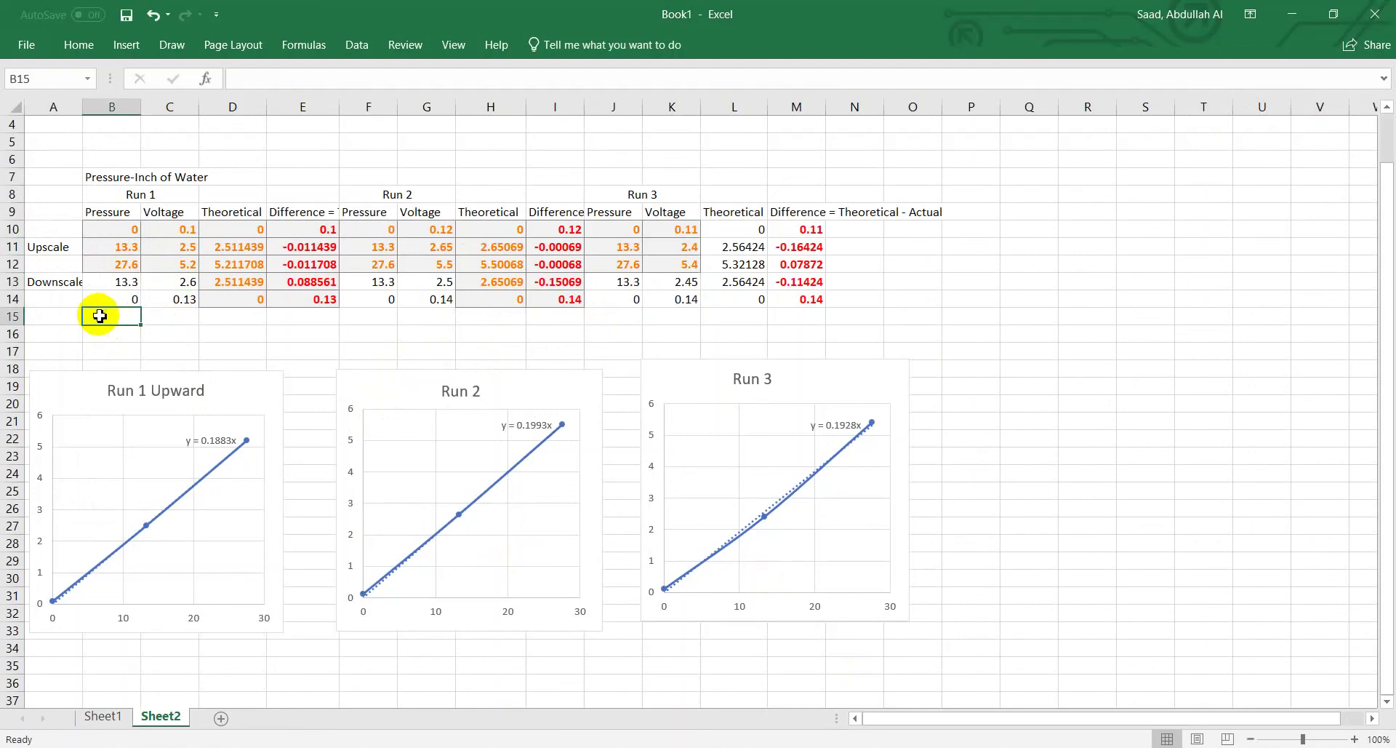
pyautogui.write('His Err')
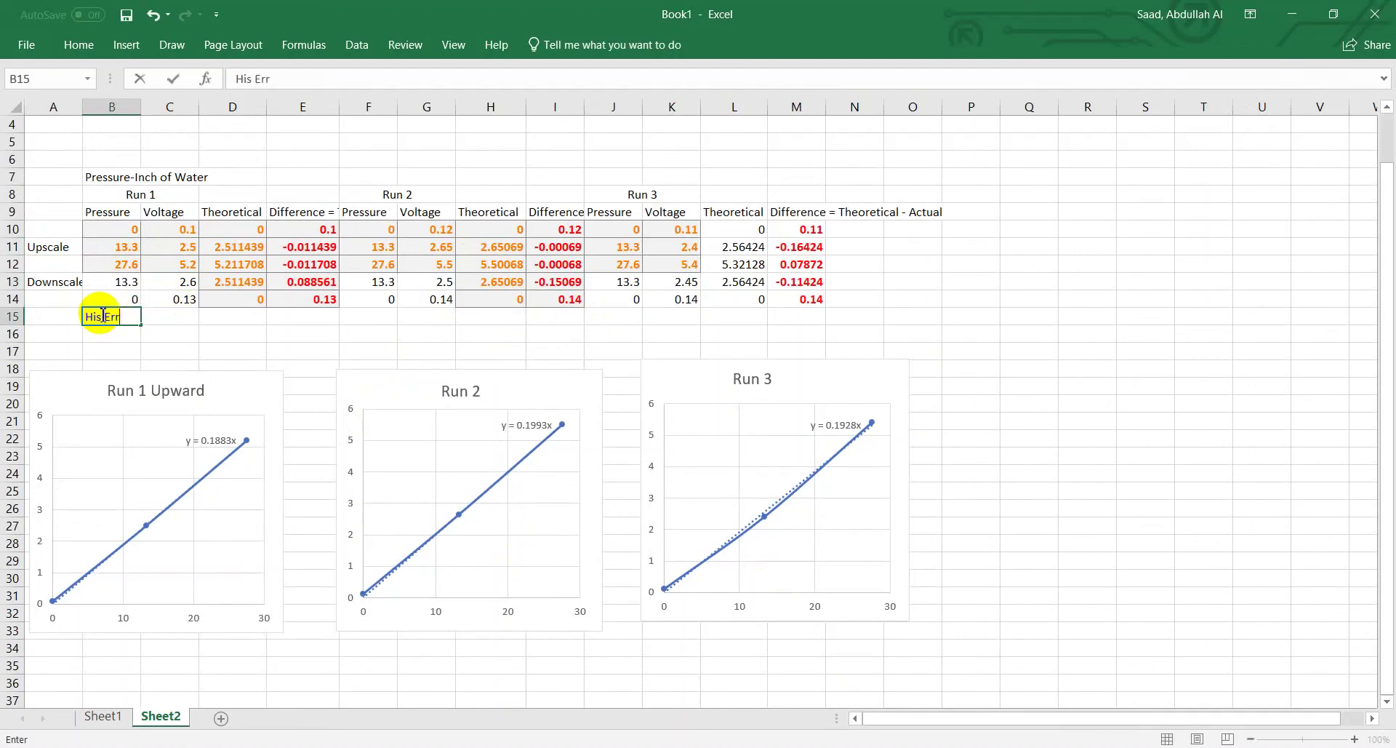
pyautogui.write('or')
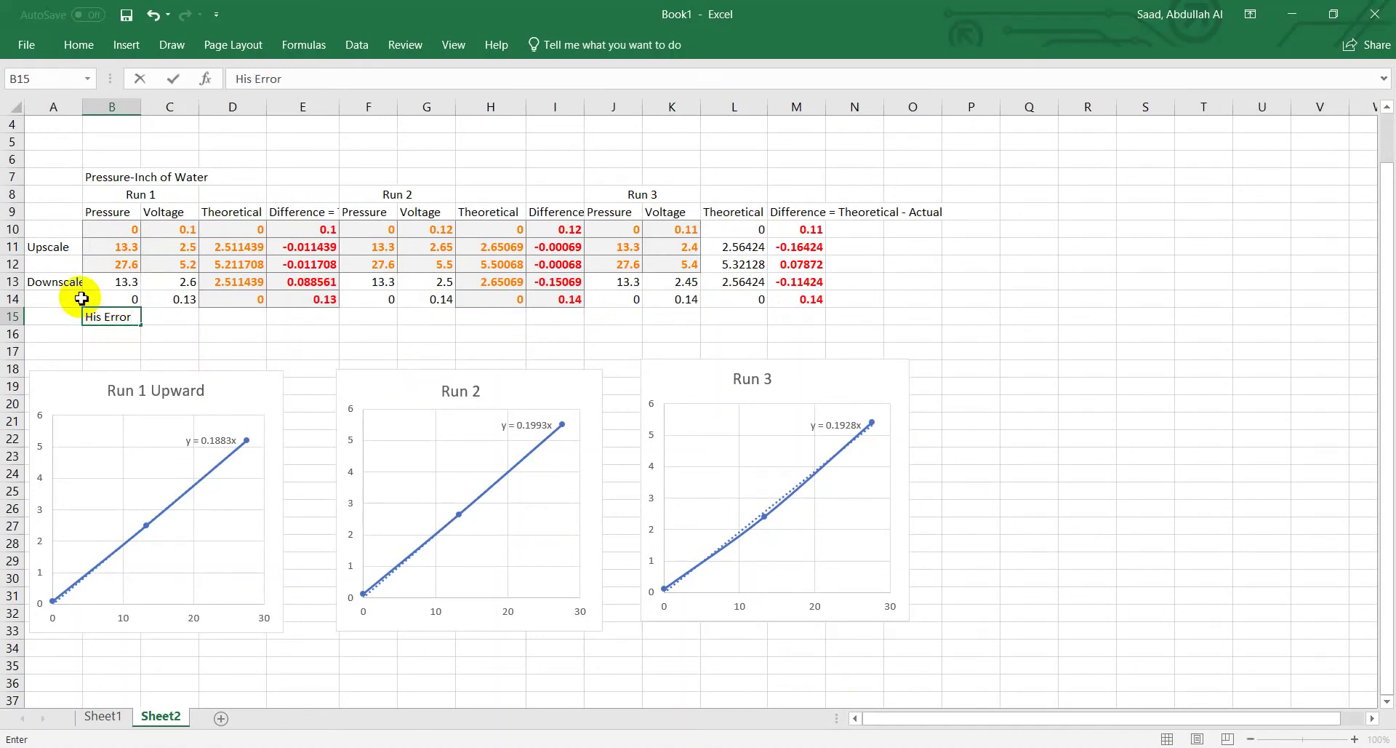
# - Calculate Run 1's hysteresis error in C15 with =C13-C11
pyautogui.click(169, 315)
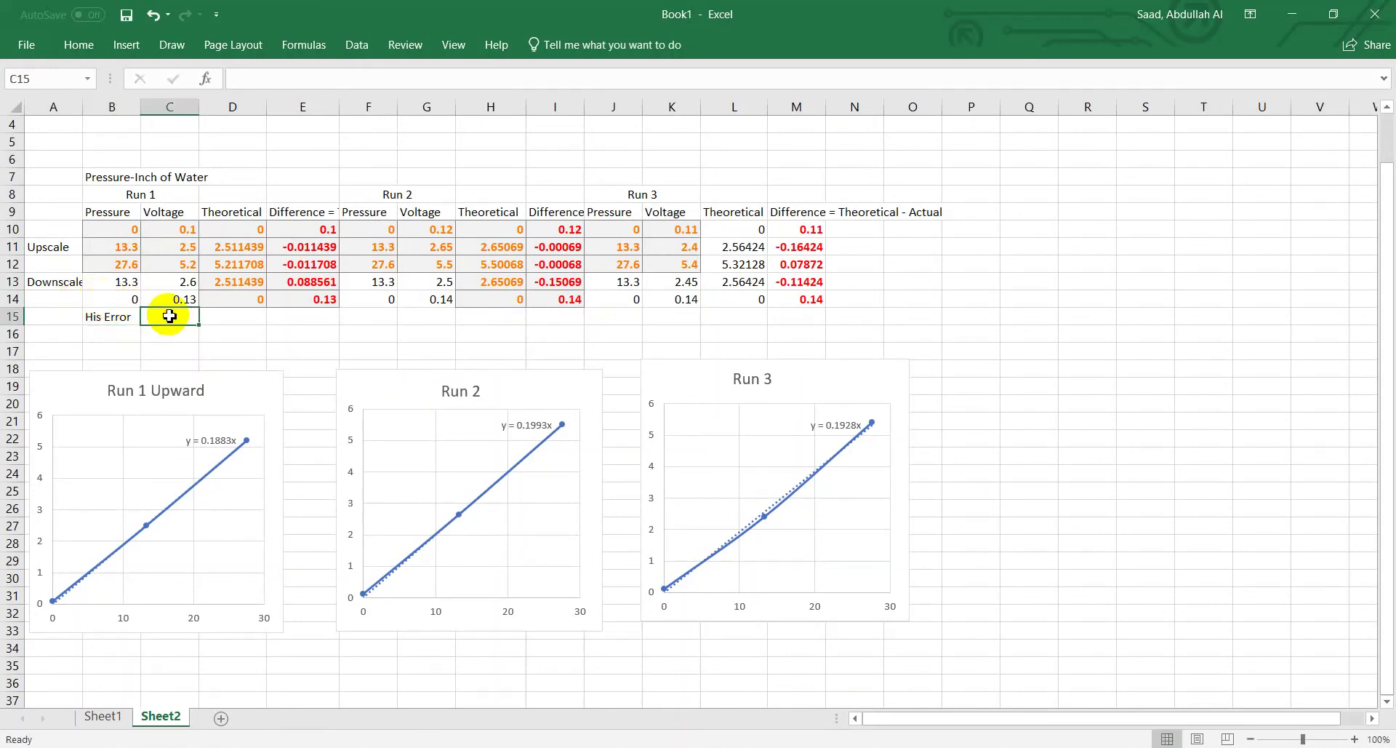
pyautogui.write('=')
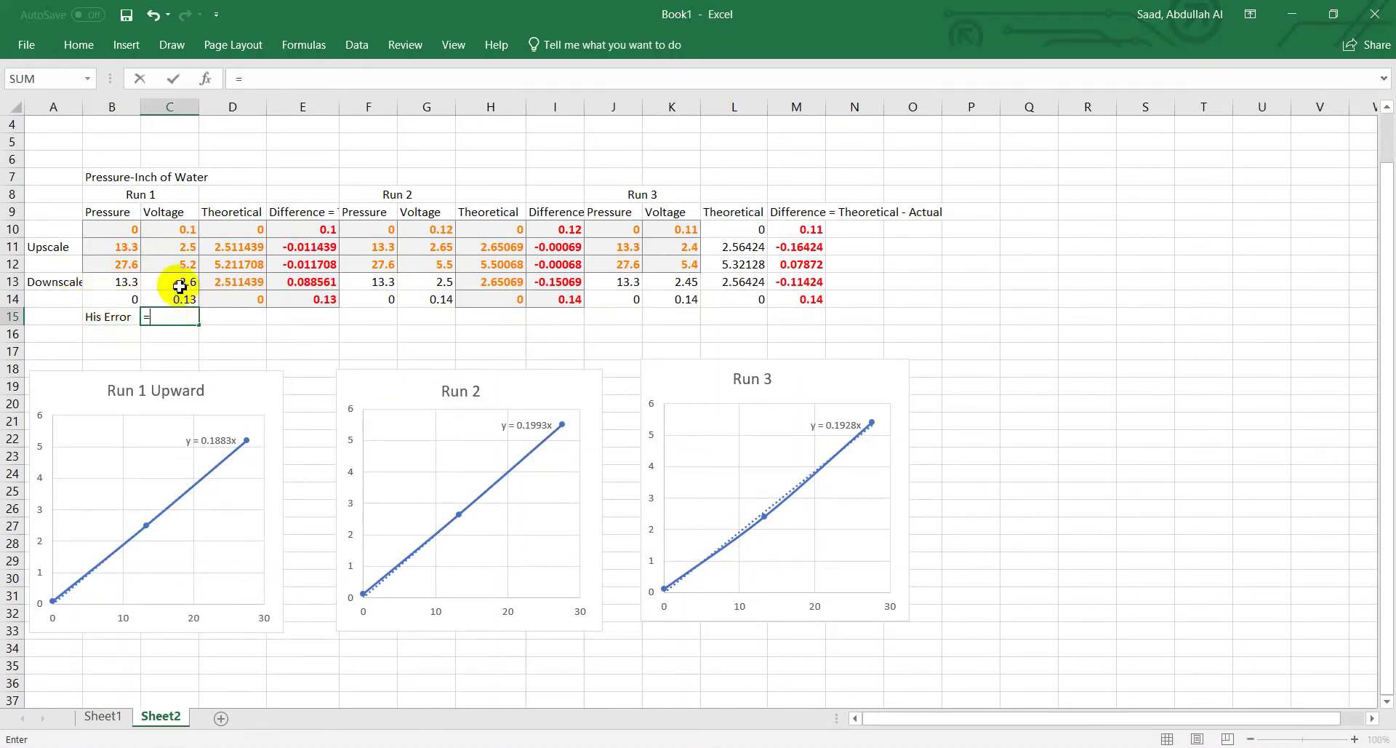
pyautogui.click(179, 284)
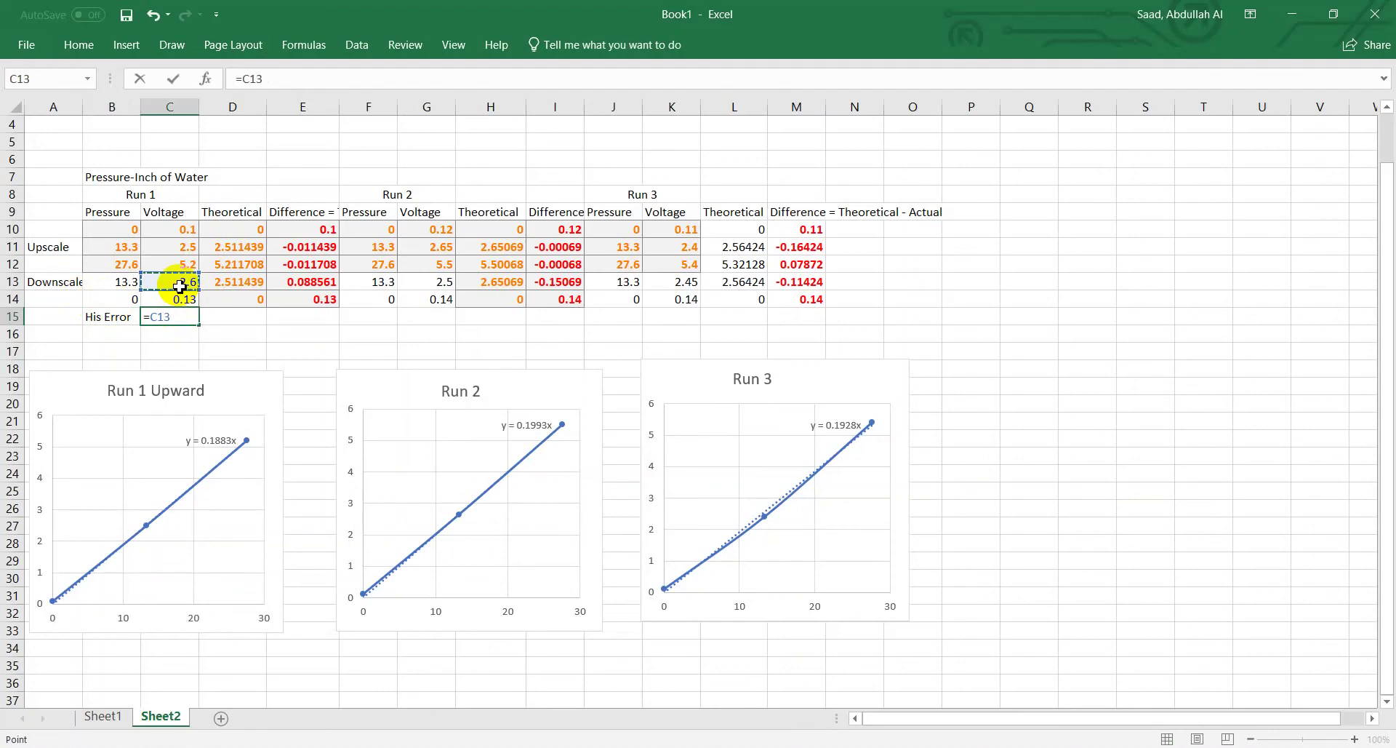
pyautogui.write('-')
pyautogui.click(161, 247)
pyautogui.press('Return')
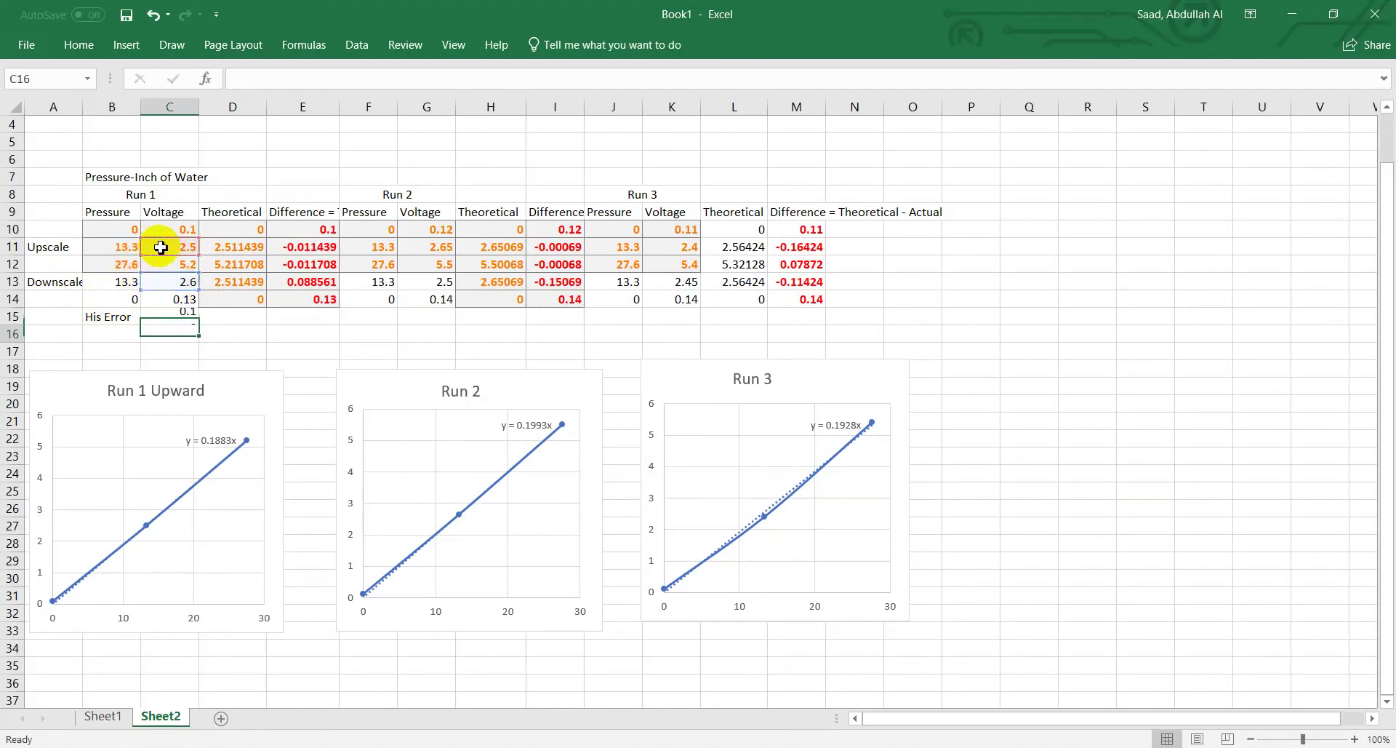
pyautogui.click(193, 316)
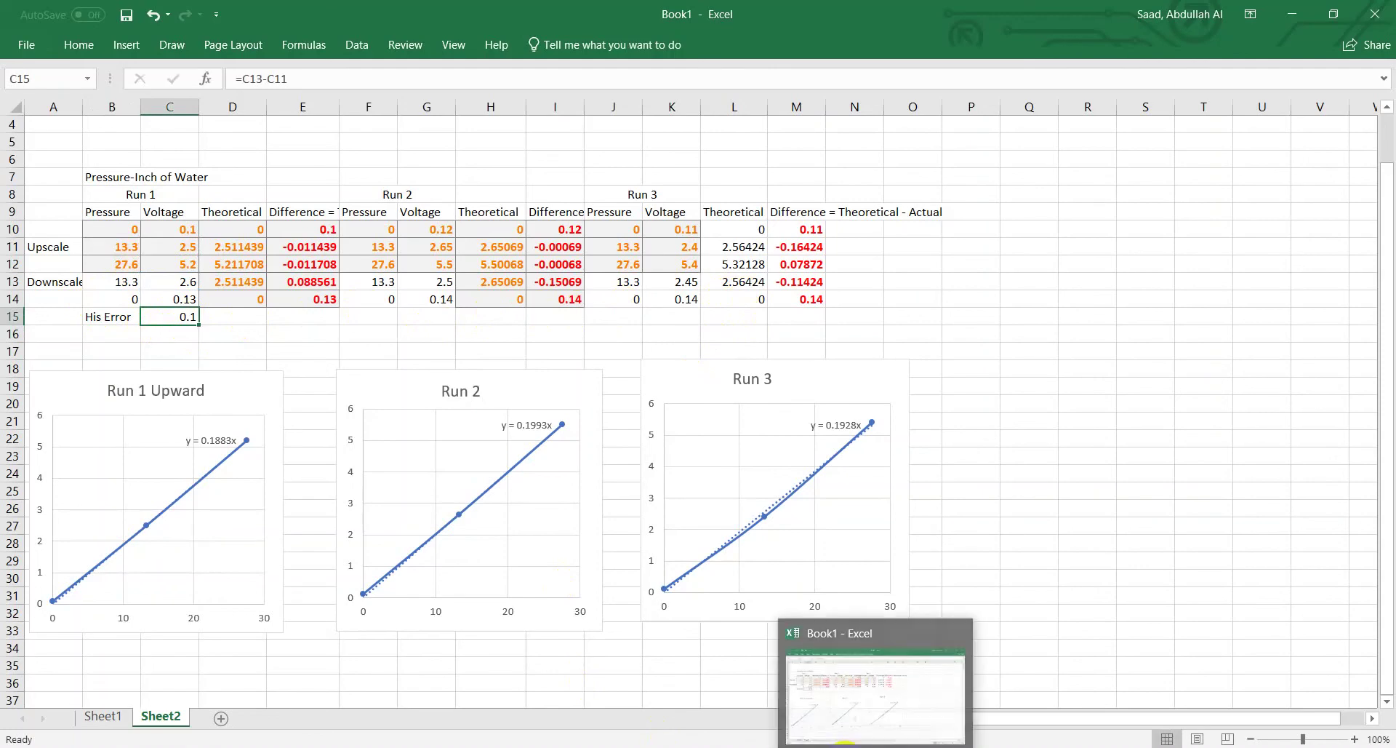
# - Check the hysteresis error formulas on the Report Requirement 4 slide in PowerPoint, and return to the Excel workbook
pyautogui.click(858, 677)
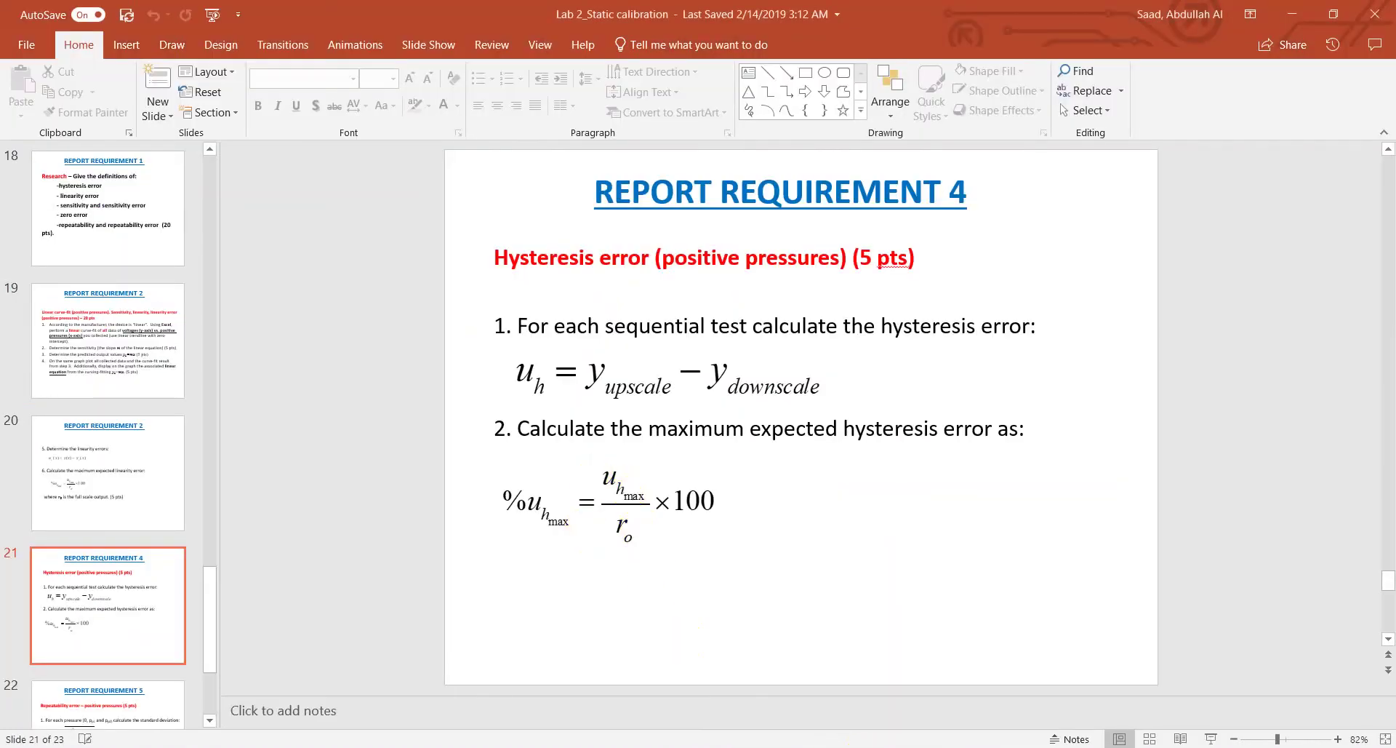
pyautogui.click(840, 746)
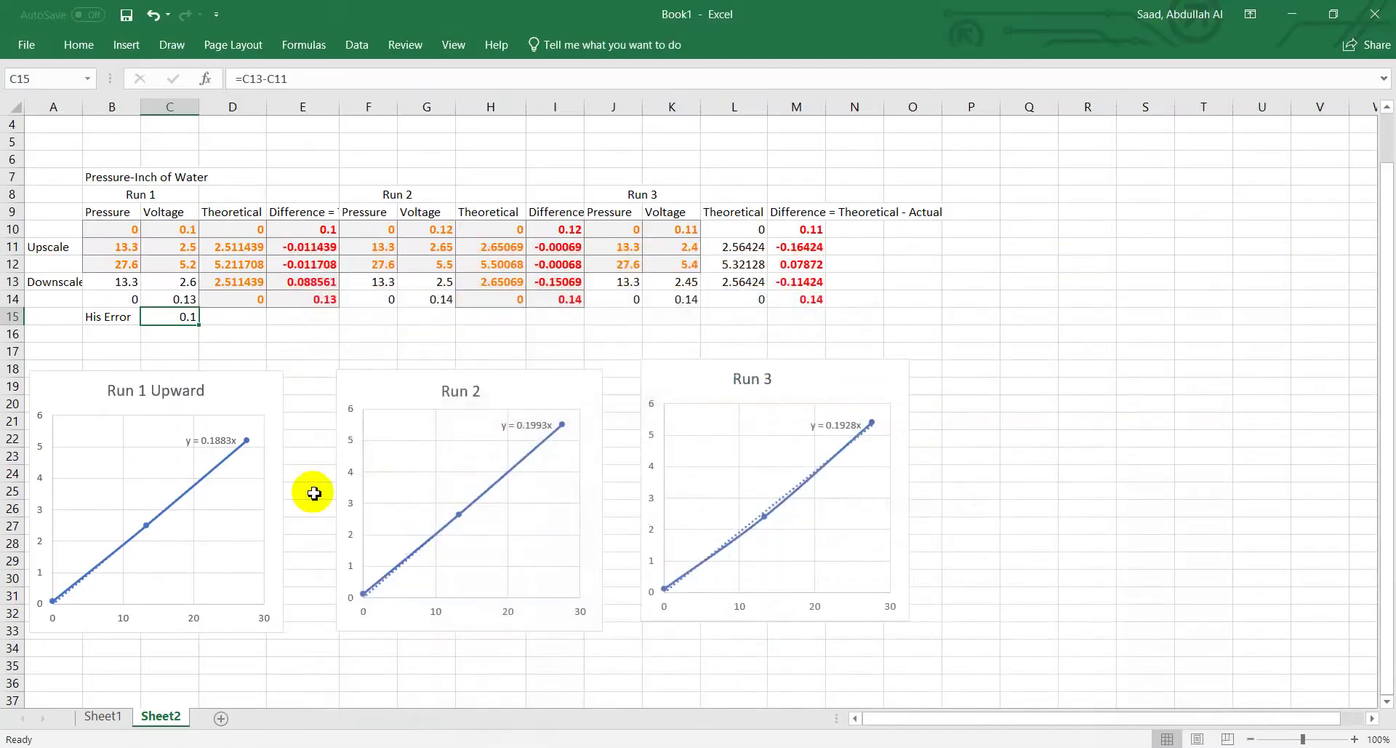
pyautogui.click(312, 321)
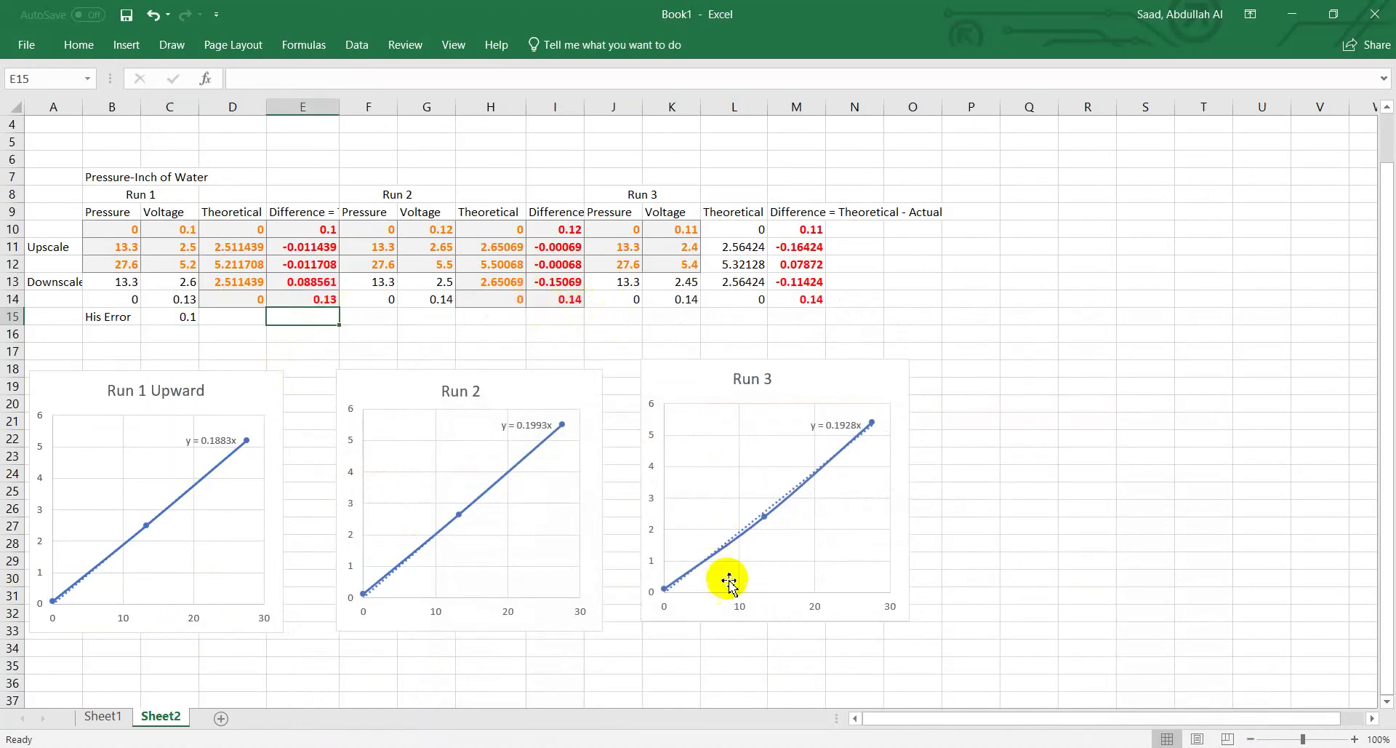
# - Read the repeatability error formulas on PowerPoint's Report Requirement 5 slide, and return to the Excel workbook
pyautogui.click(833, 684)
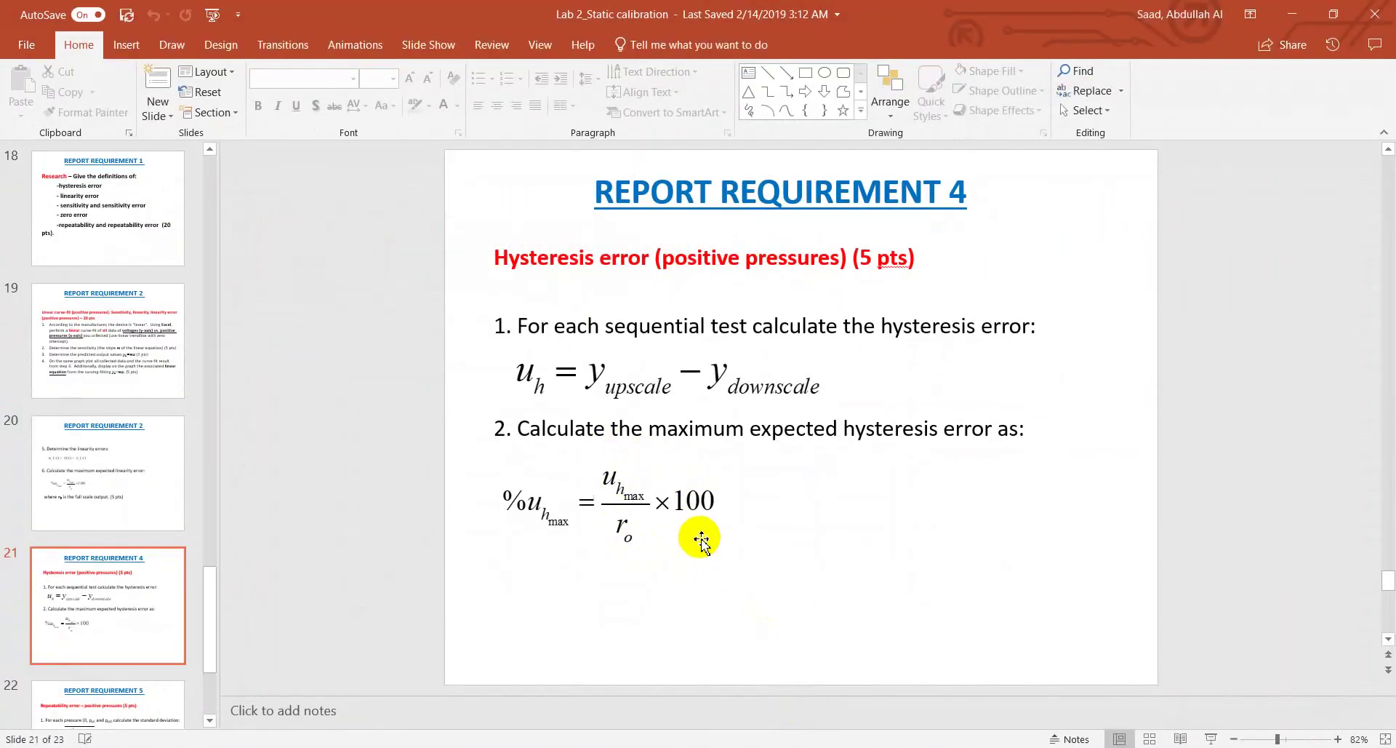
pyautogui.scroll(-1, 695, 536)
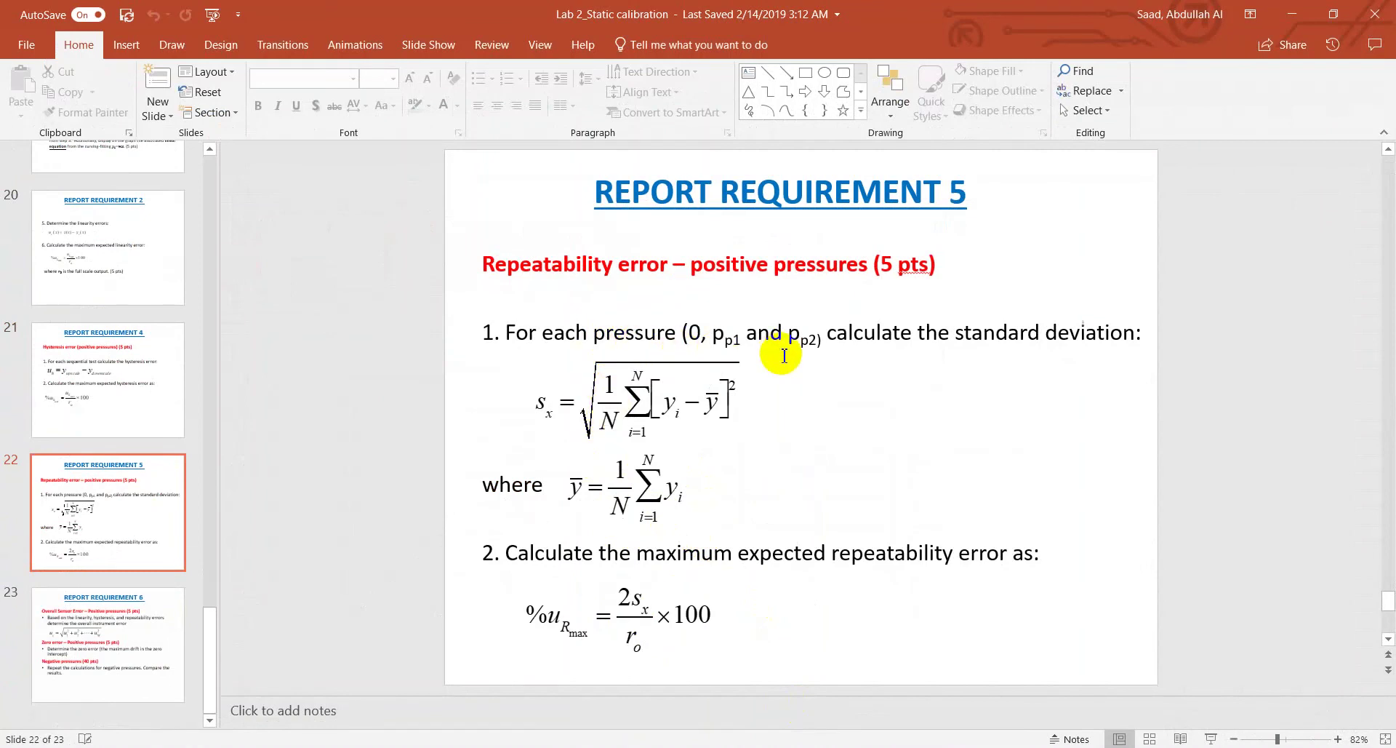
pyautogui.click(858, 745)
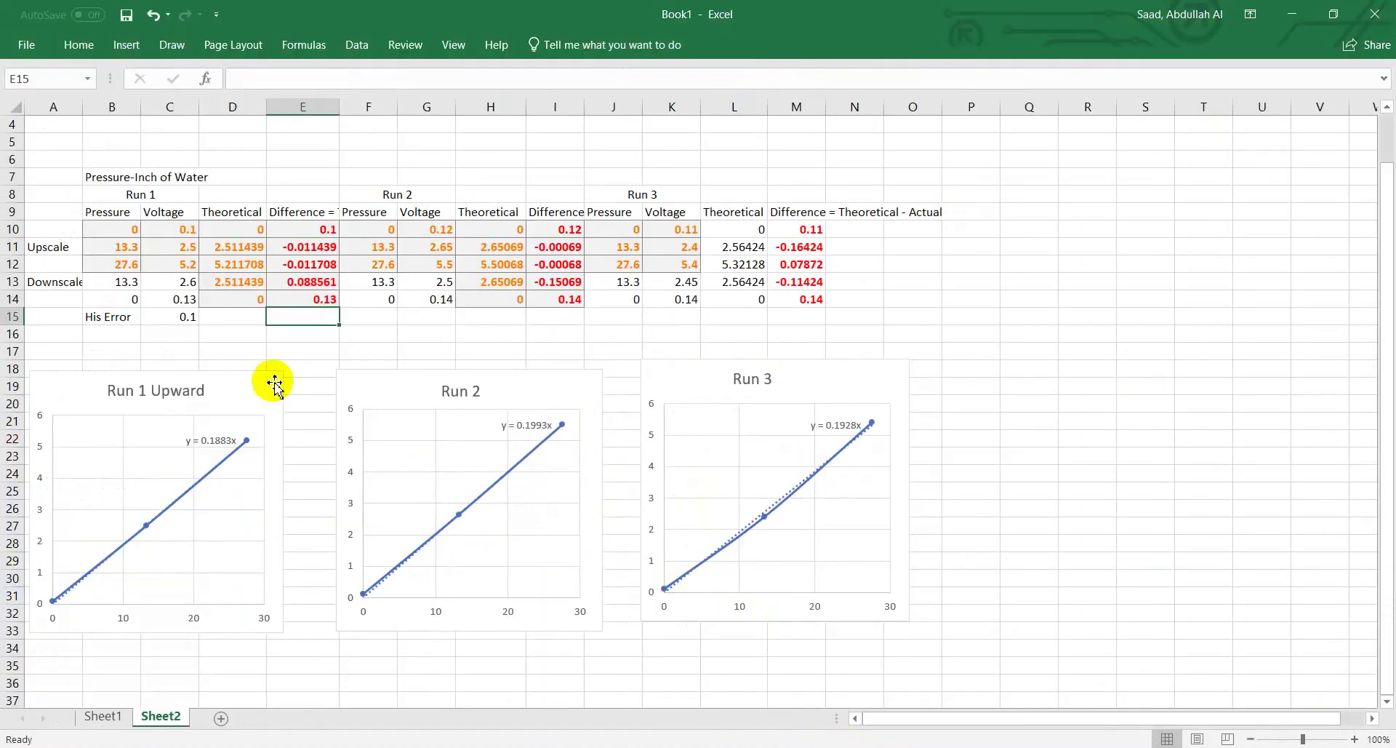
# - Review the Run 1 pressure levels in B10:B12 that the standard deviation calculation needs
pyautogui.click(105, 230)
pyautogui.click(103, 248)
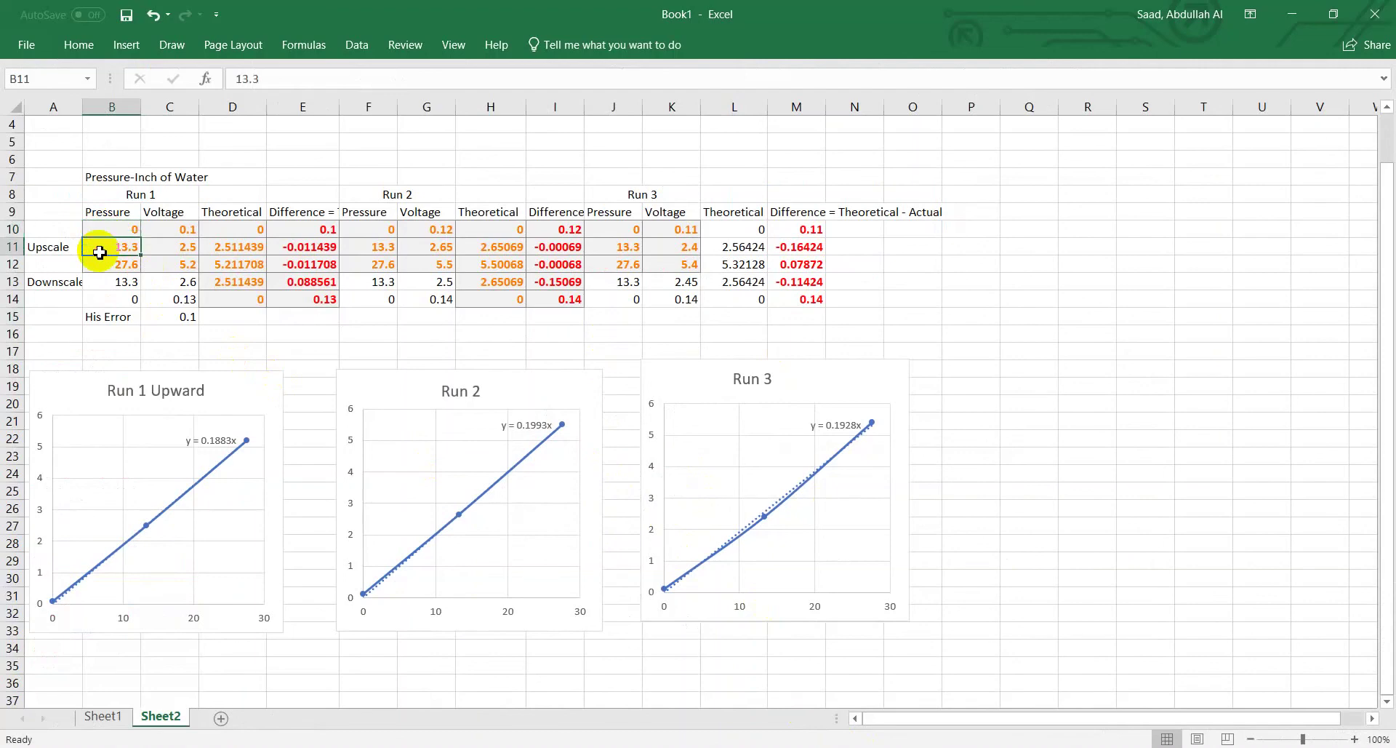
pyautogui.click(103, 268)
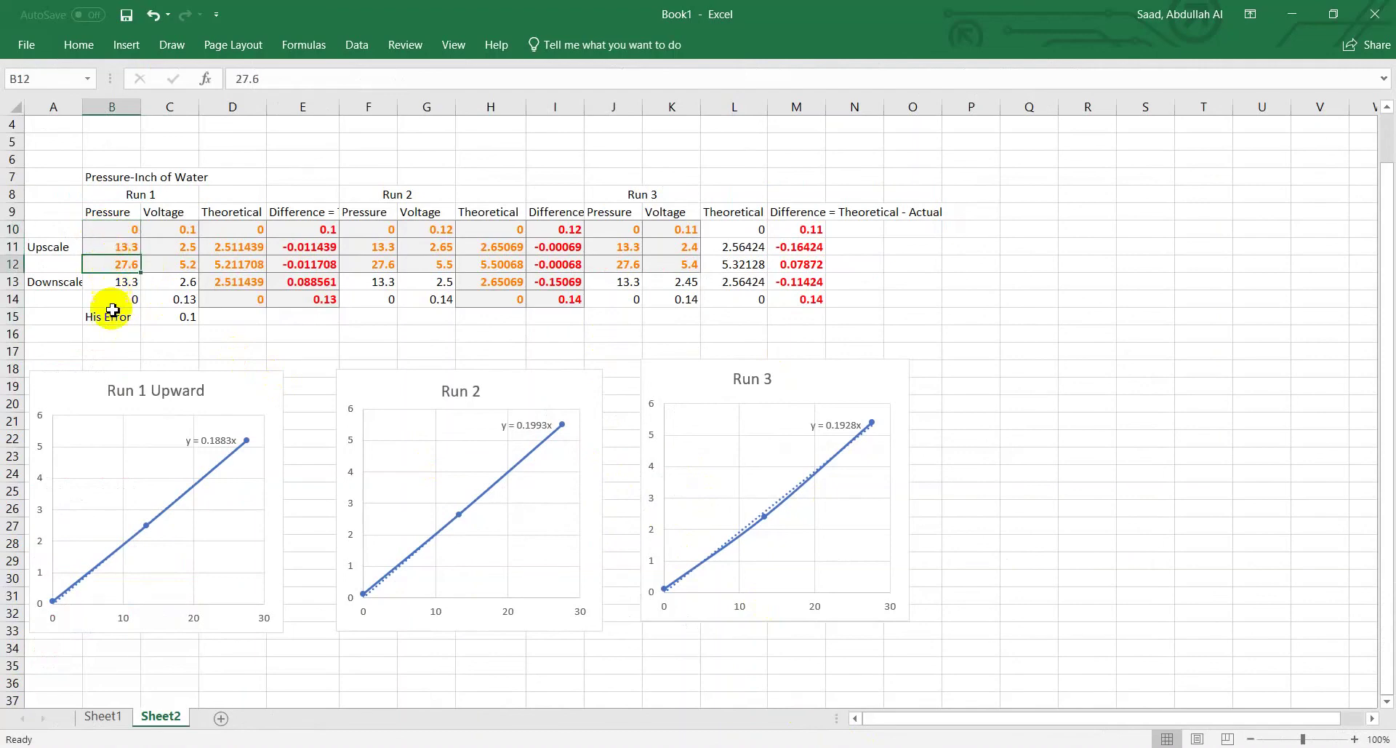
pyautogui.click(114, 229)
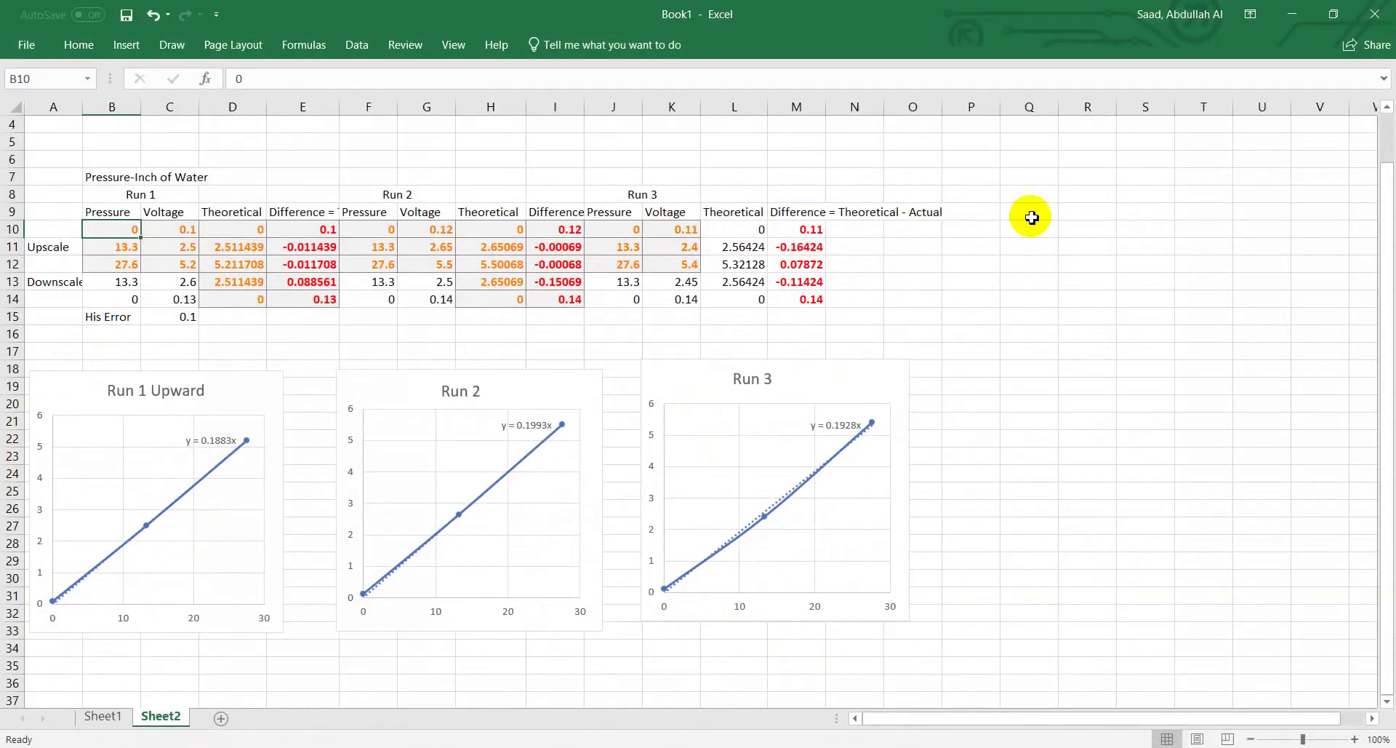
# - Enter the label For zero in Q9 and number the first two readings 1 and 2 in Q10:Q11
pyautogui.click(1030, 217)
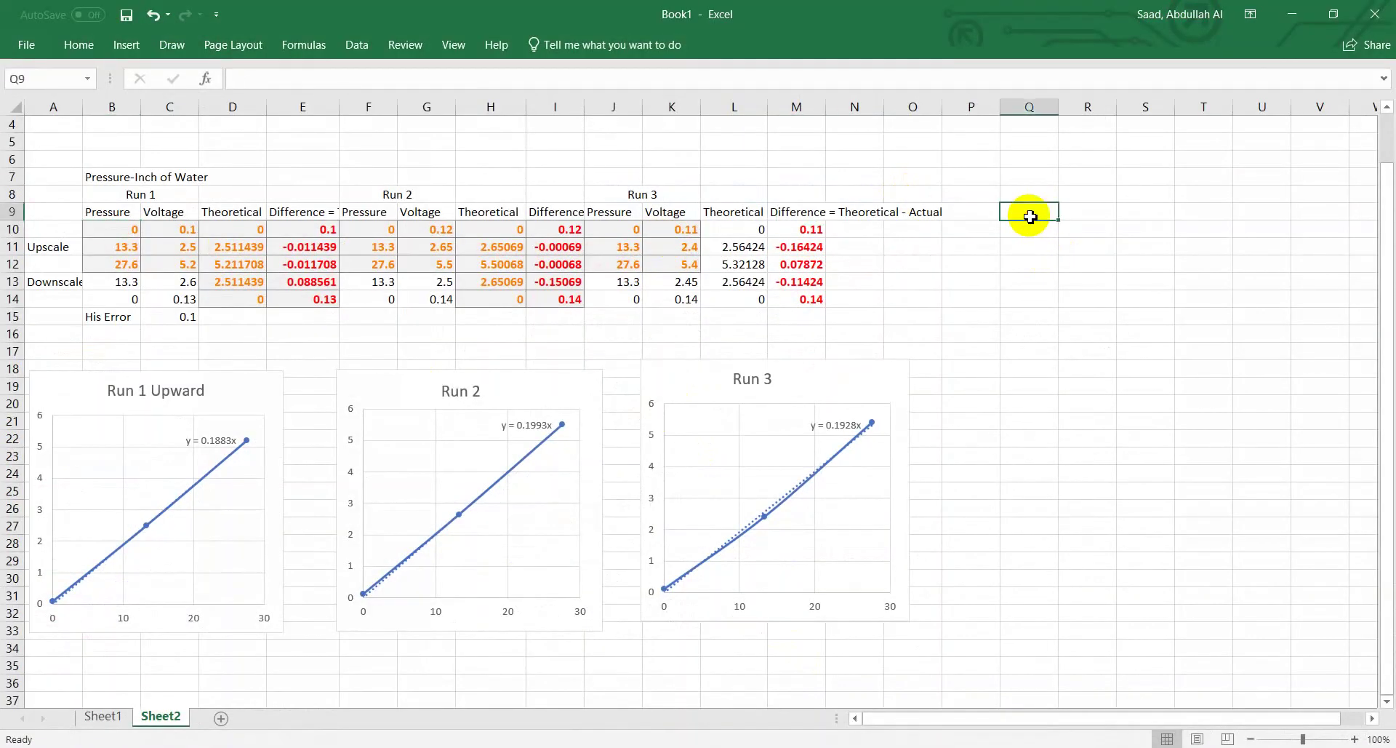
pyautogui.write('For zero')
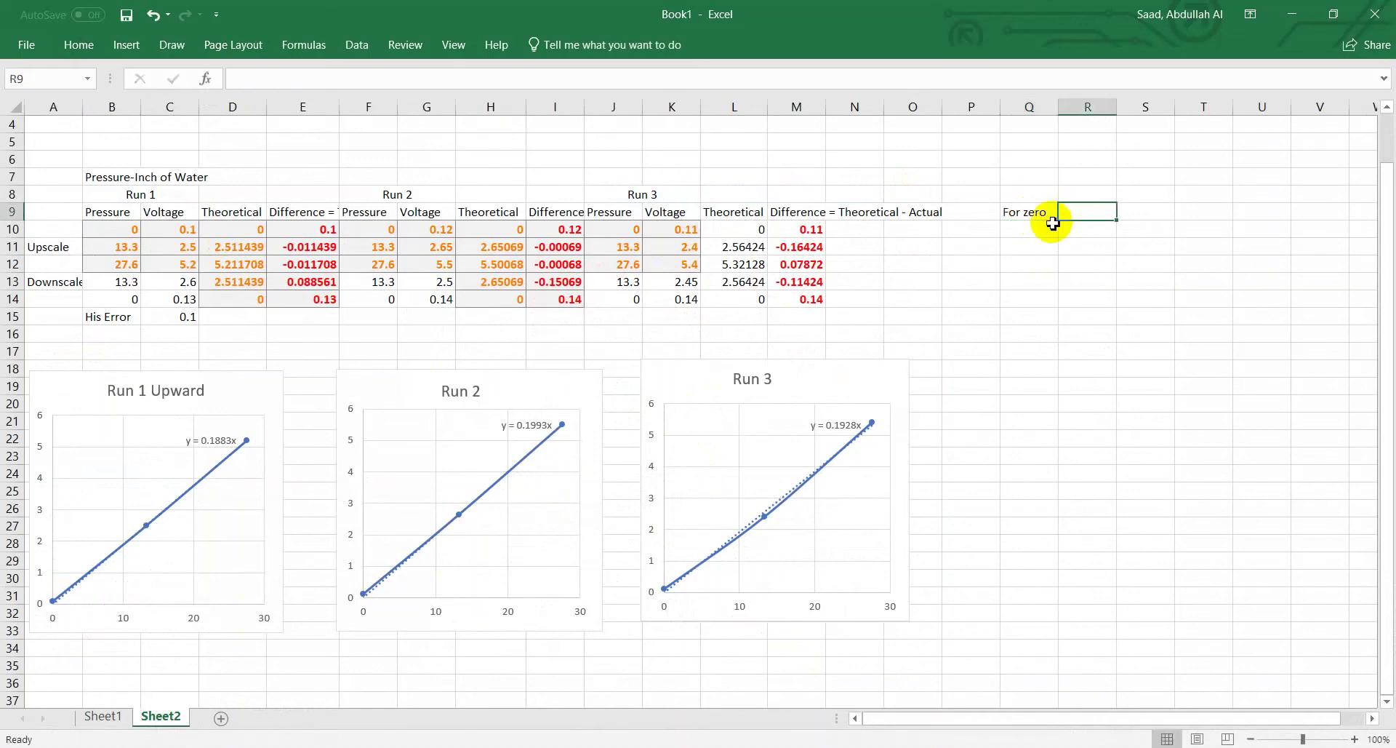
pyautogui.click(1041, 226)
pyautogui.write('1')
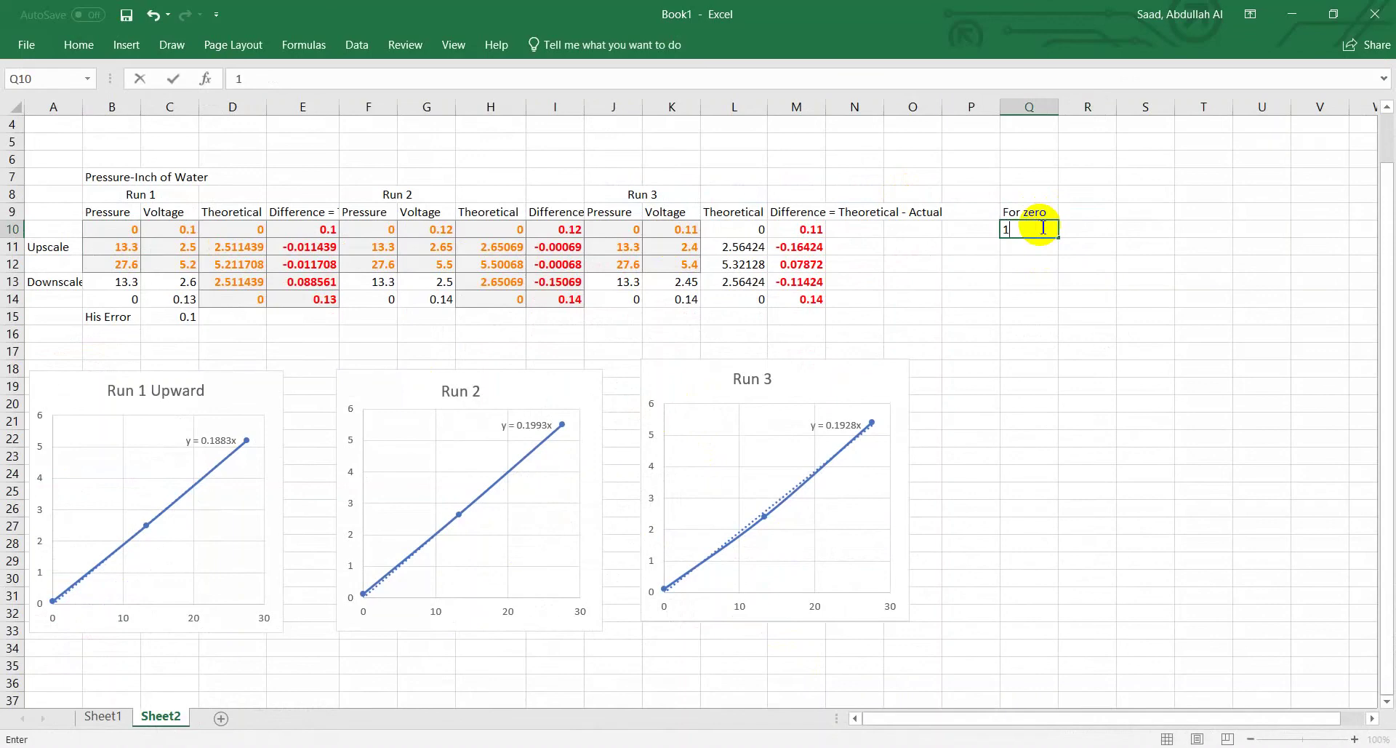
pyautogui.click(1043, 246)
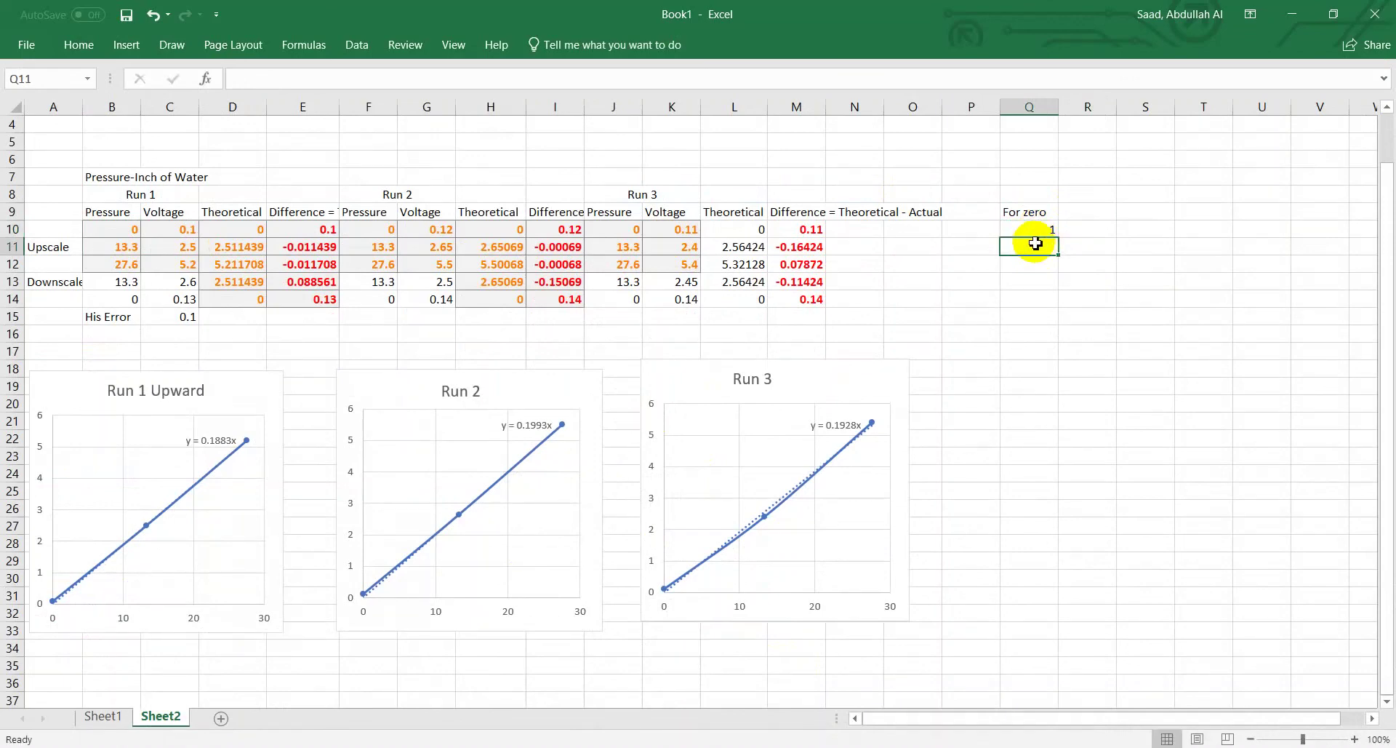
pyautogui.press('Return')
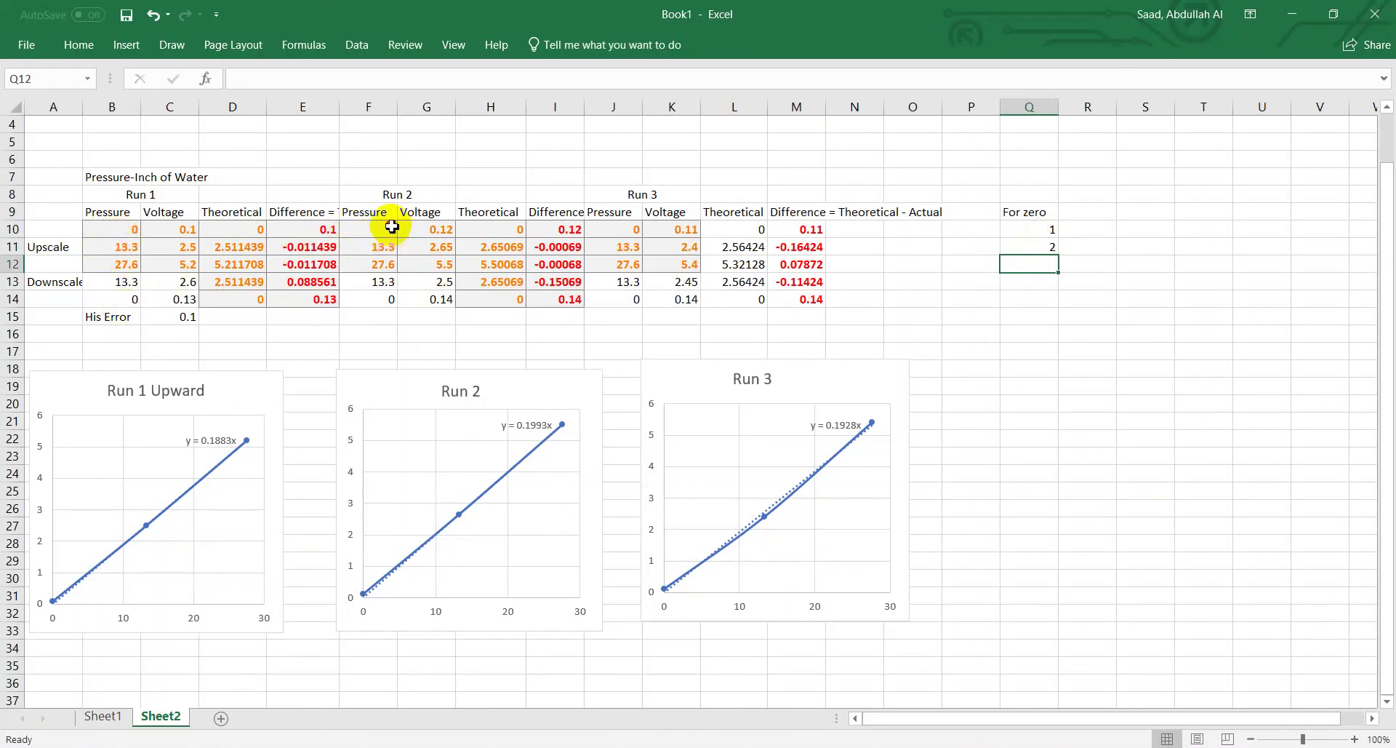
# - Continue the For zero reading numbers with 3, 4, 5 and 6 in Q12:Q15
pyautogui.click(624, 226)
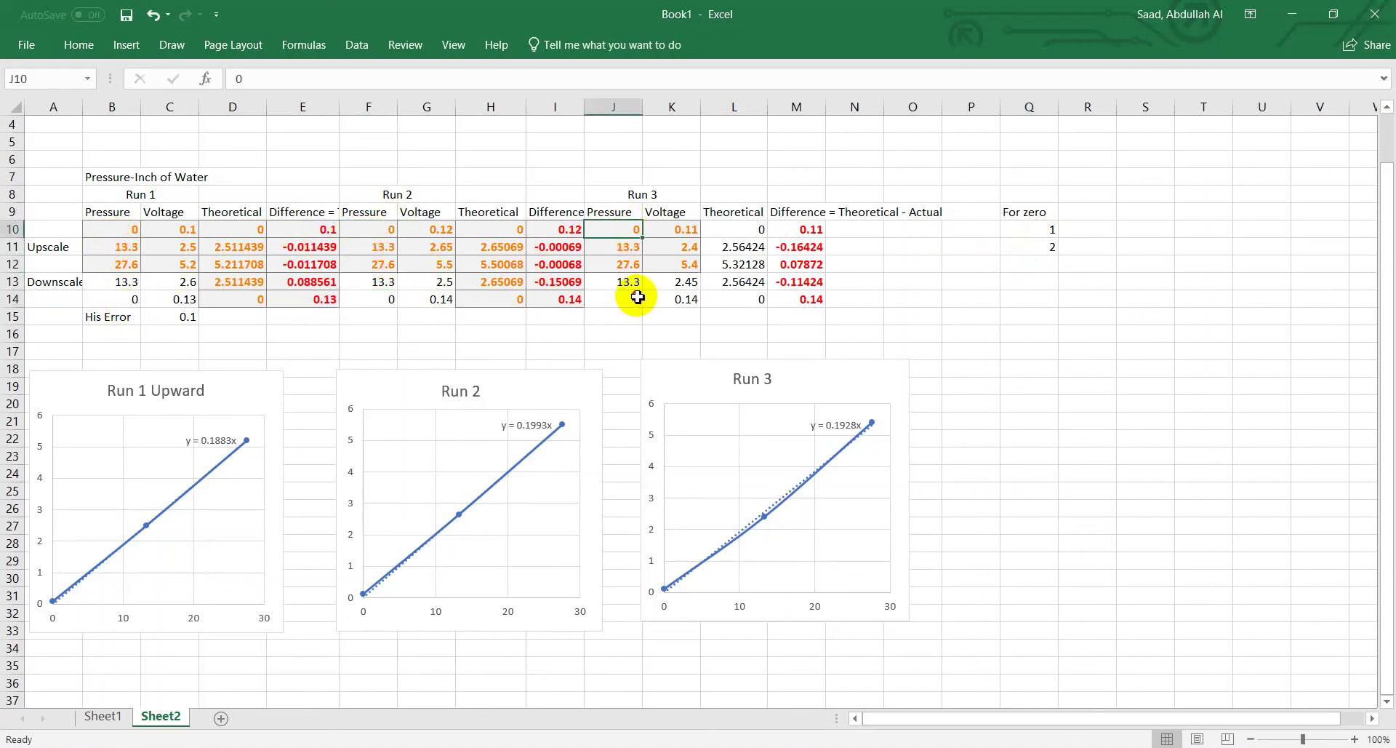
pyautogui.click(1045, 263)
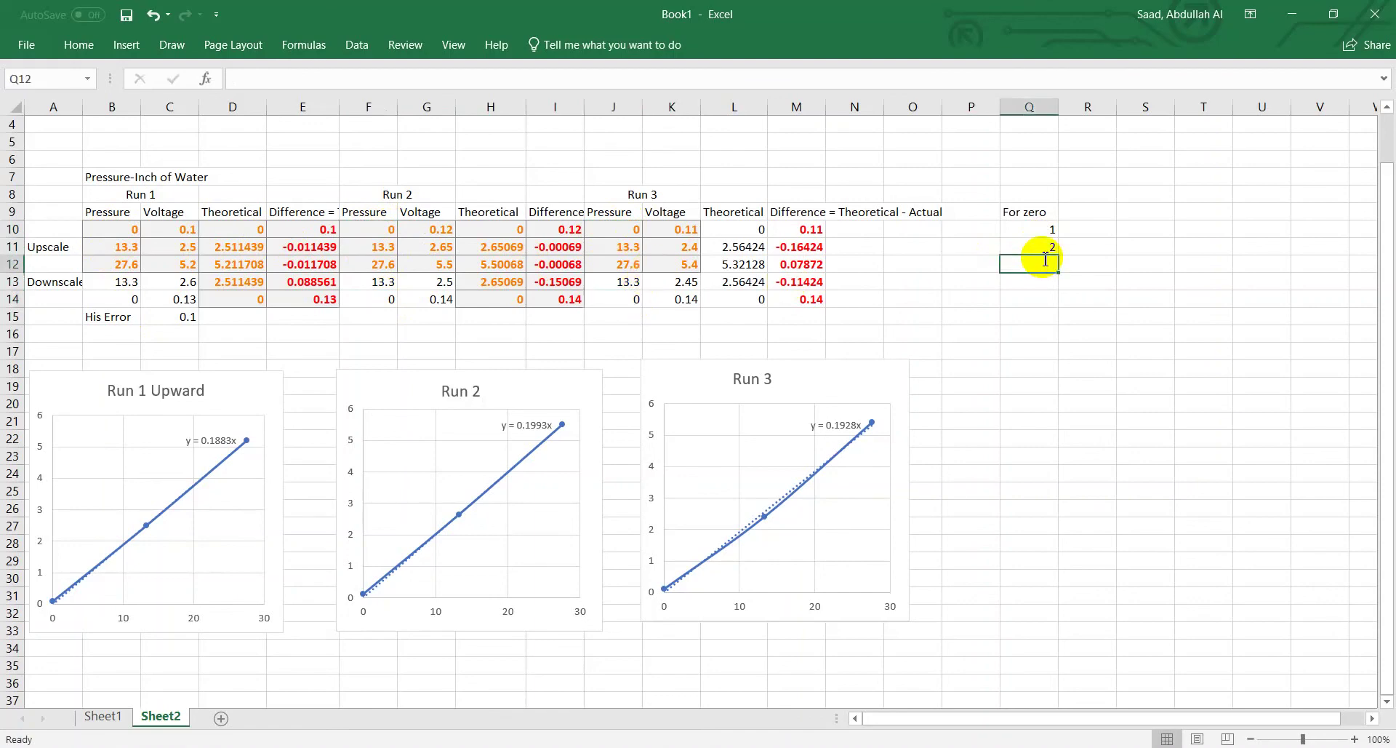
pyautogui.write('3')
pyautogui.press('Return')
pyautogui.write('4')
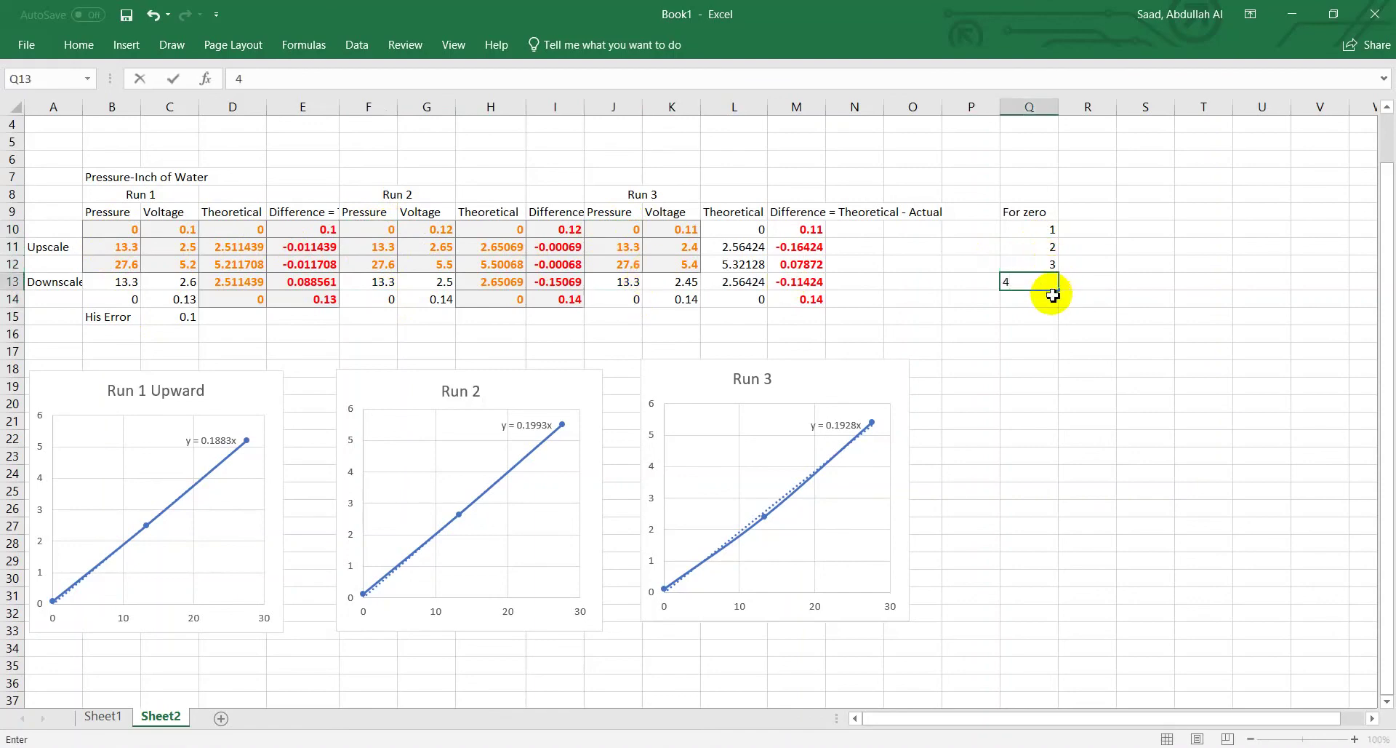
pyautogui.press('Return')
pyautogui.write('5')
pyautogui.press('Return')
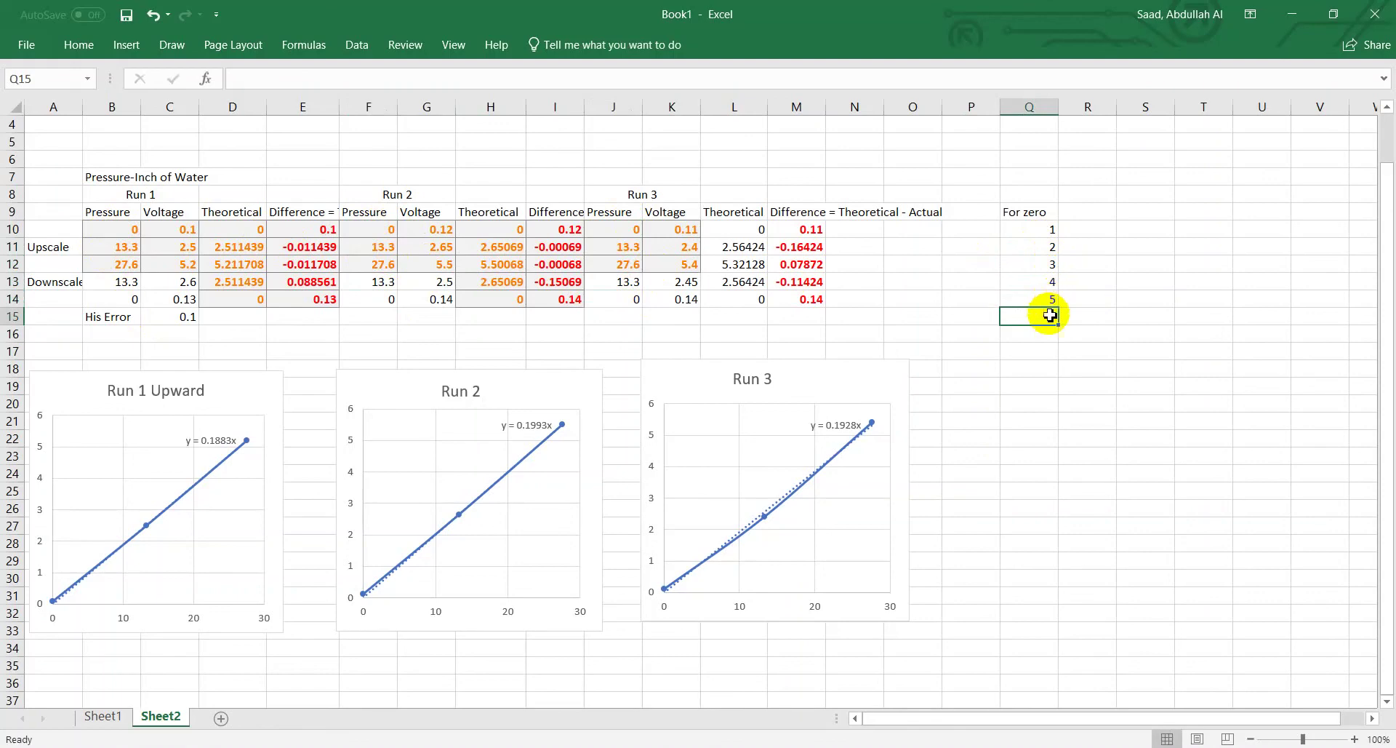
pyautogui.write('6')
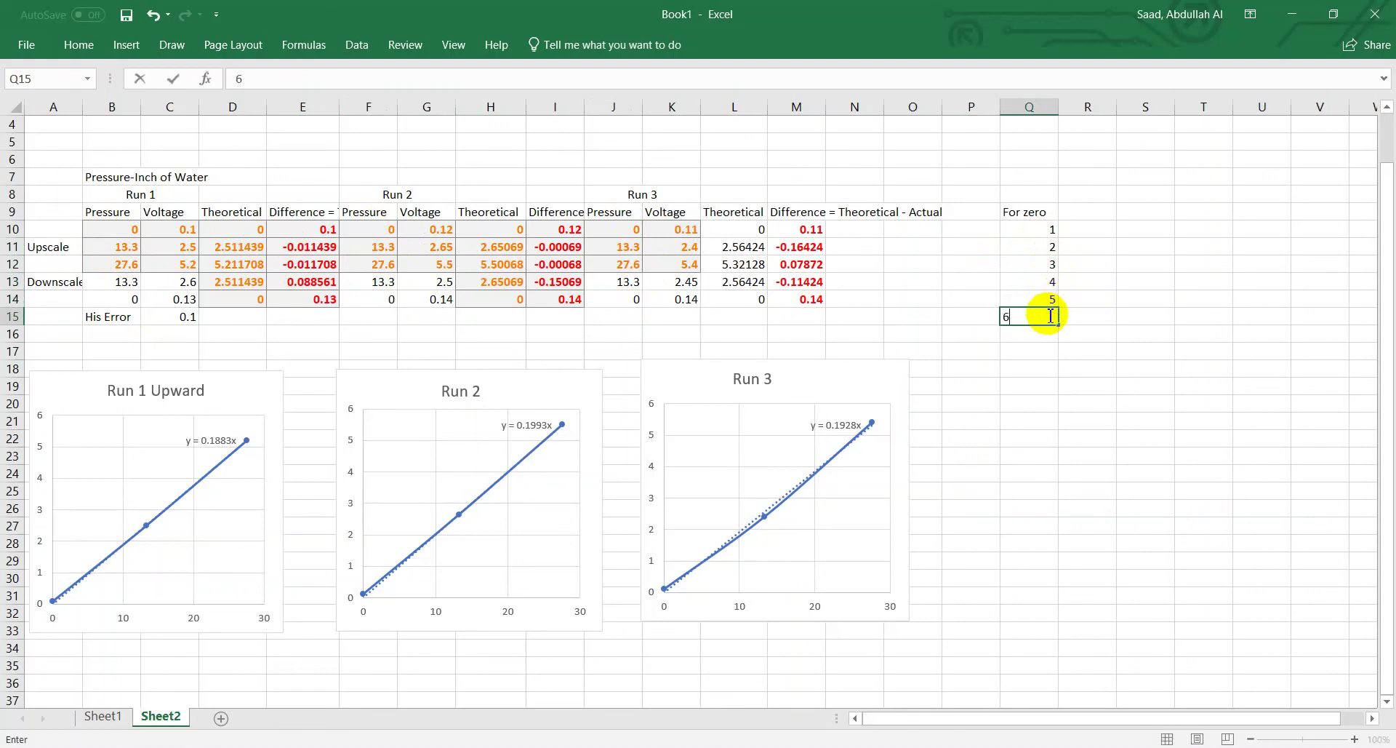
pyautogui.click(1078, 209)
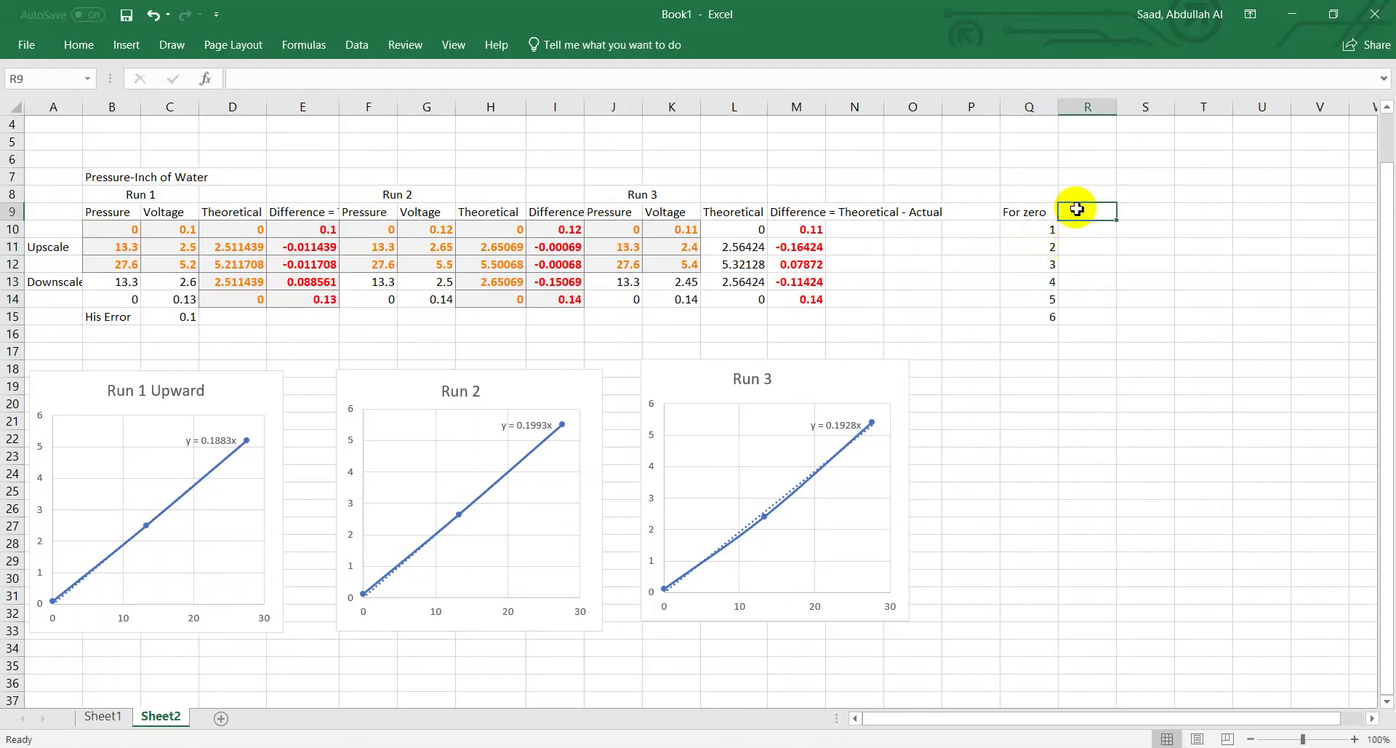
# - Enter Run 1's upscale zero-pressure voltage, 0.1, in R10 beside reading 1
pyautogui.click(168, 233)
pyautogui.click(321, 233)
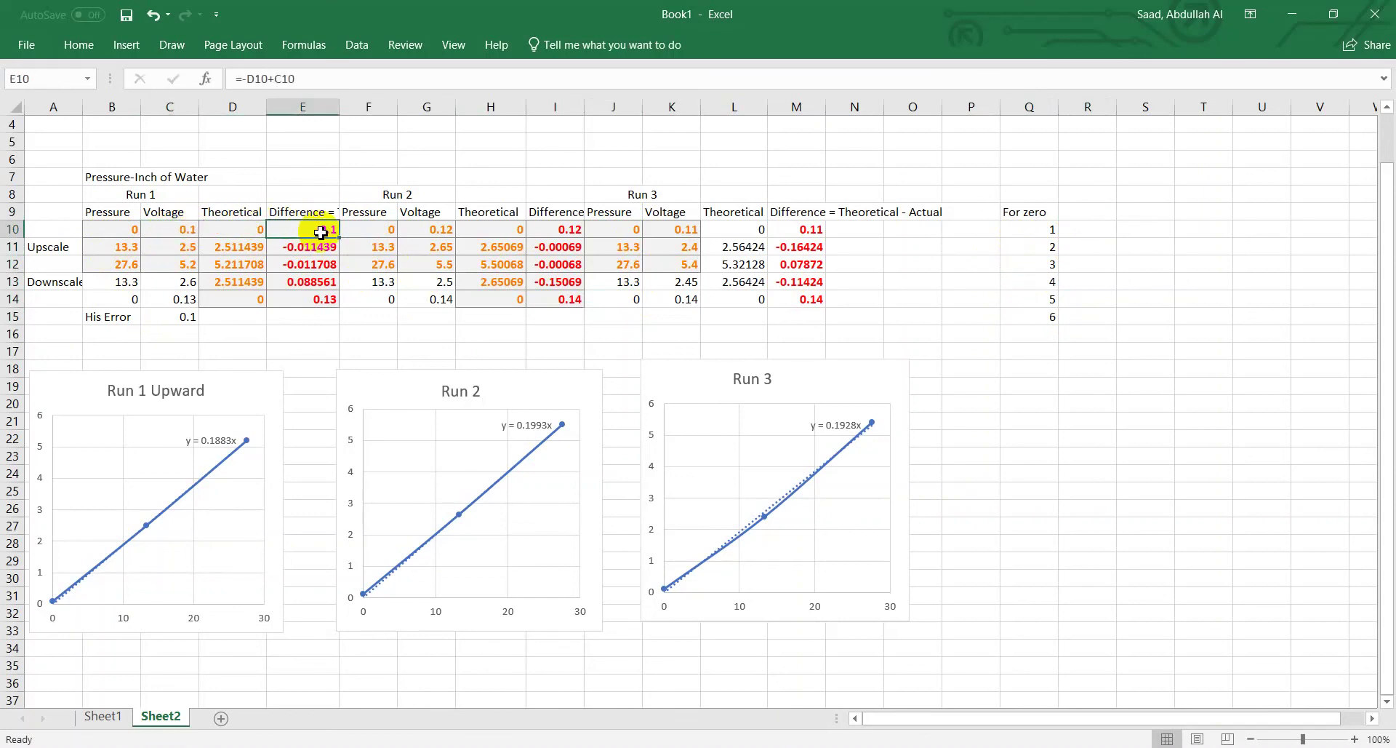
pyautogui.click(1091, 236)
pyautogui.write('.1')
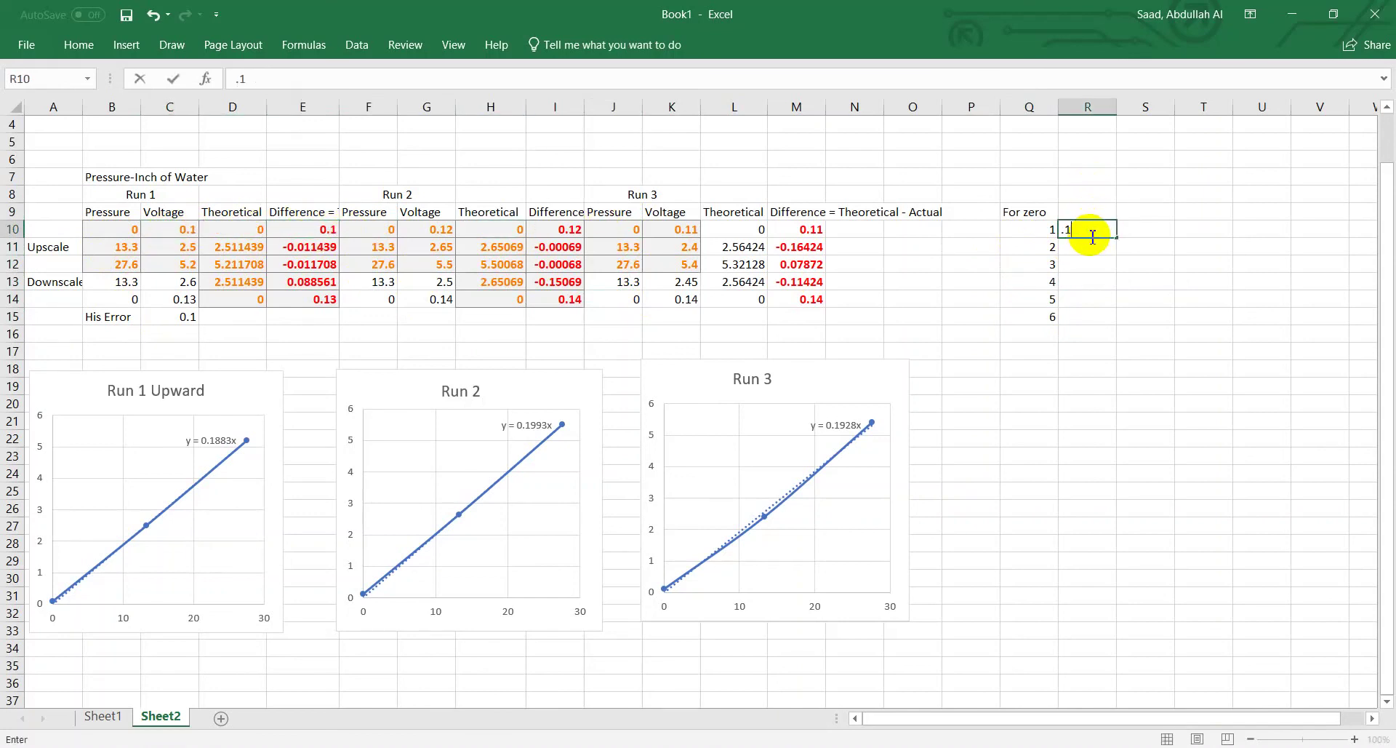
pyautogui.press('Return')
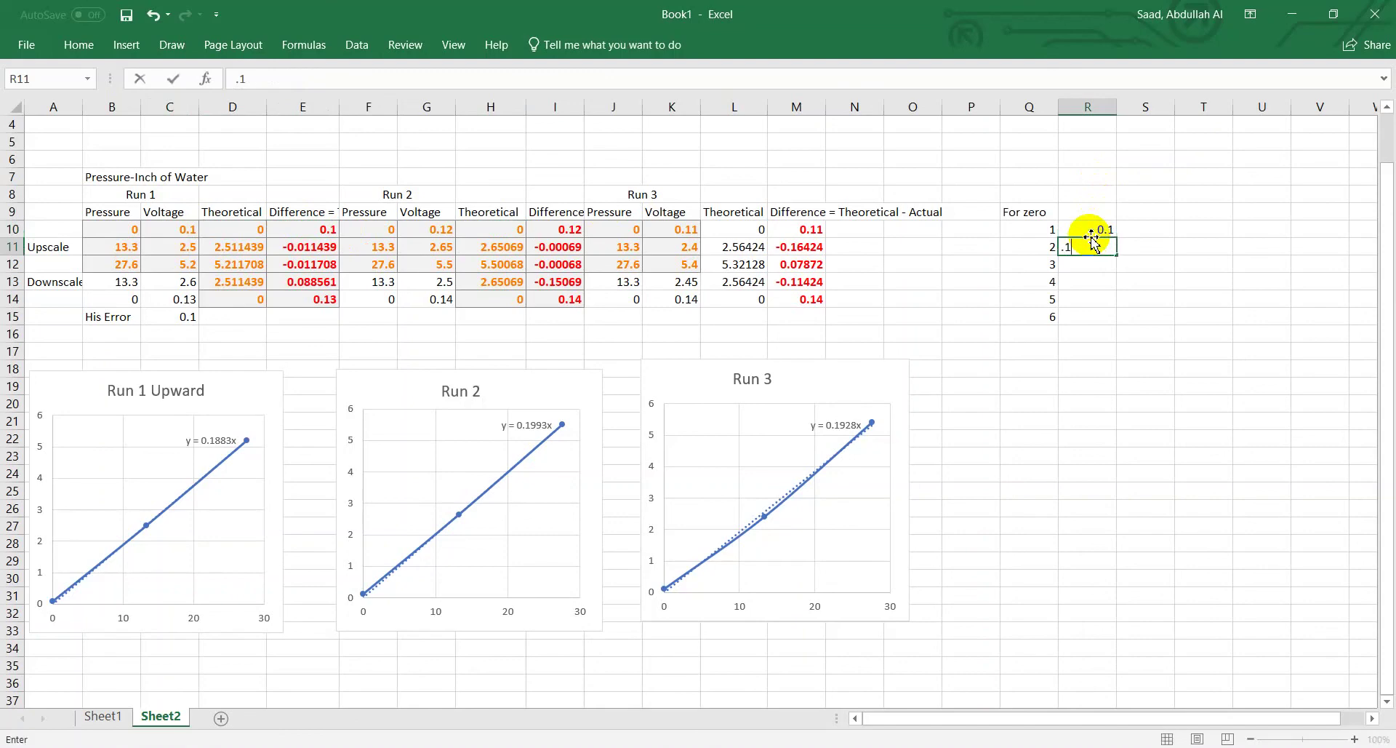